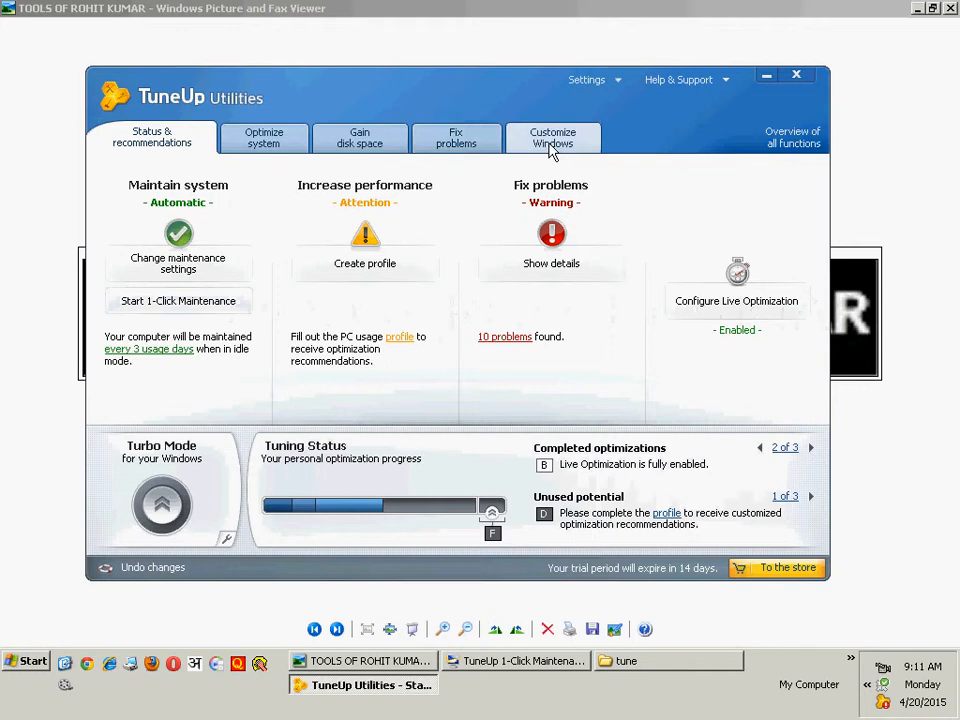
Check the progress of the running 1-Click Maintenance, then return to the TuneUp Utilities status overview.
left_click(454, 660)
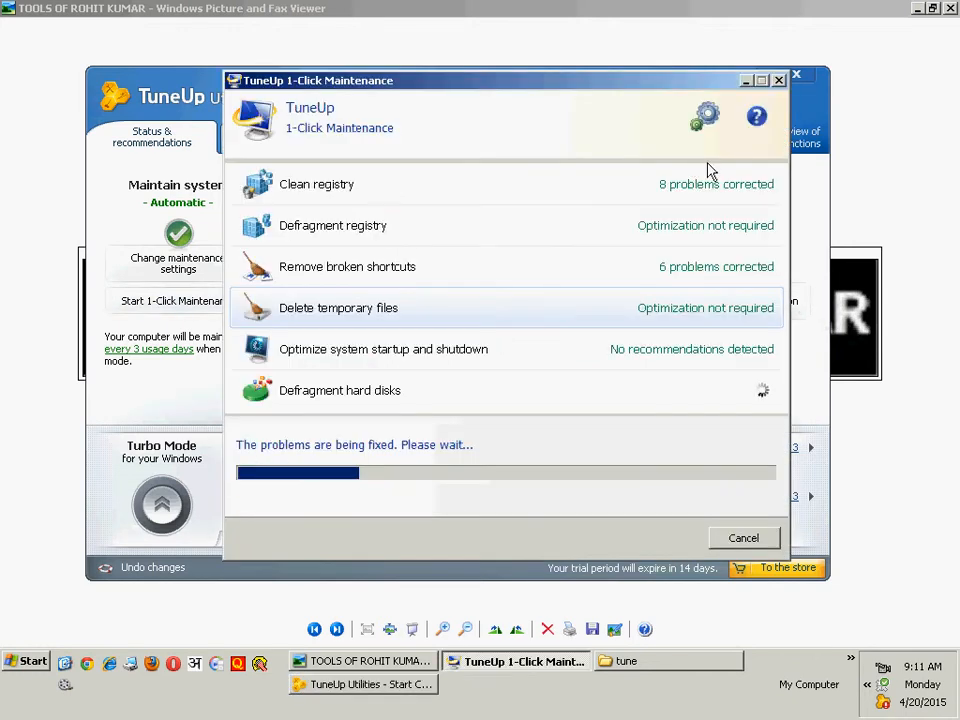
left_click(745, 80)
left_click(767, 77)
left_click(530, 661)
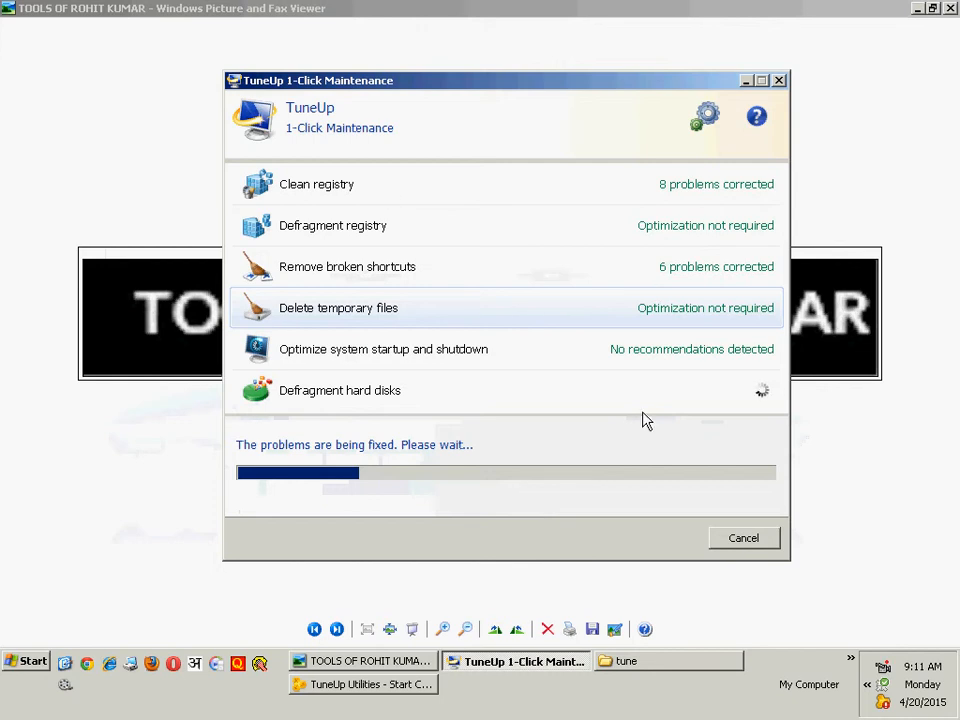
left_click(381, 689)
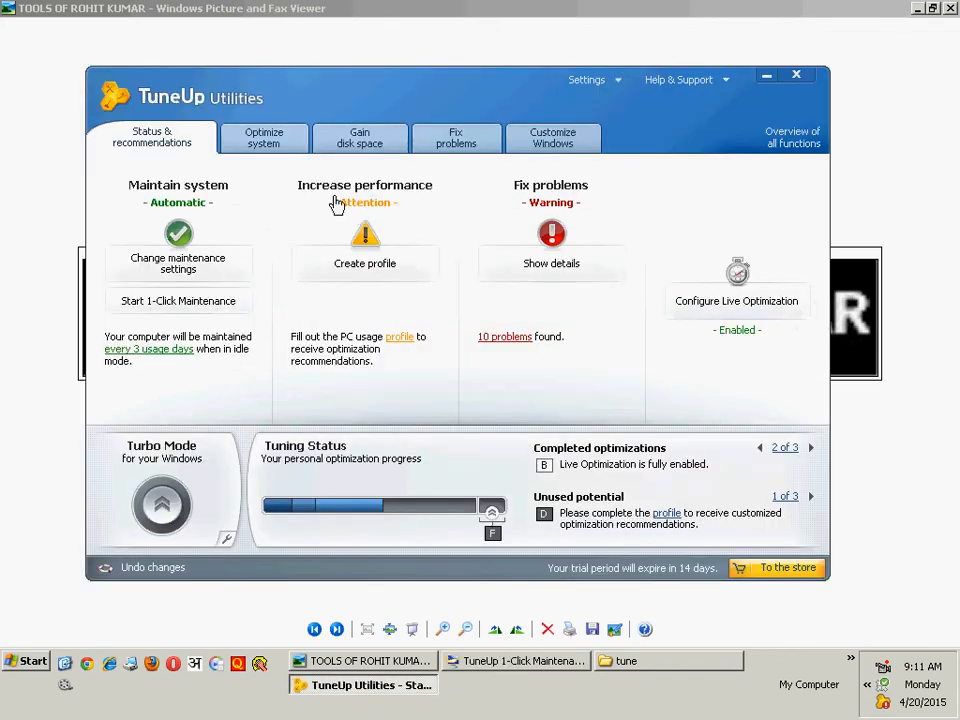
Review the performance profile's answer choices for Internet connection, visual effects and unused program days, then cancel and show the Fix problems details.
left_click(400, 339)
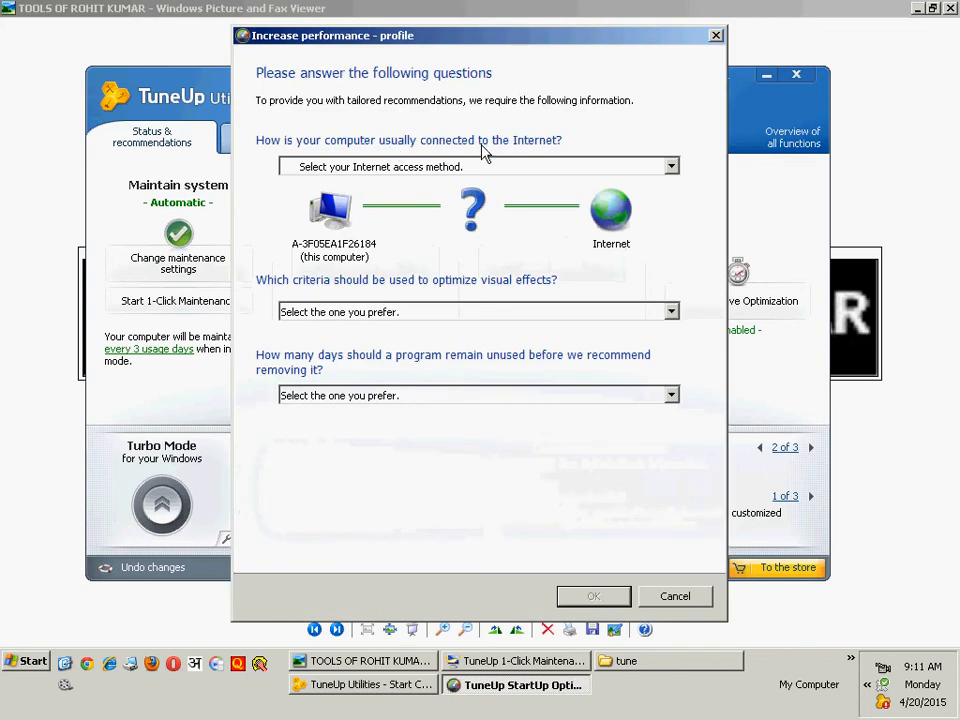
left_click(518, 167)
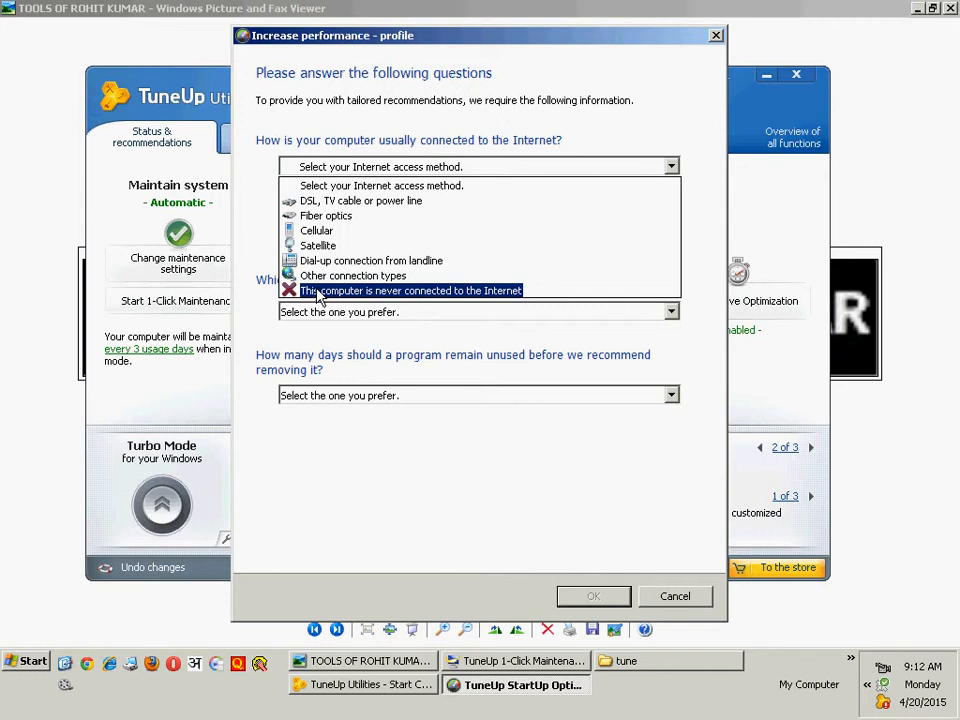
left_click(300, 338)
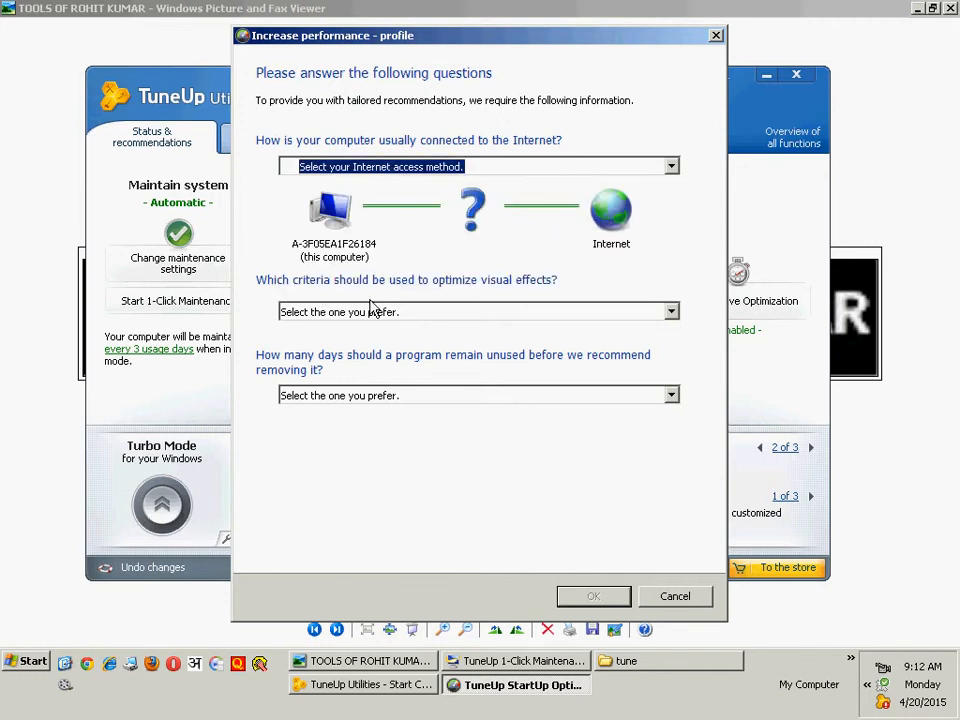
left_click(455, 314)
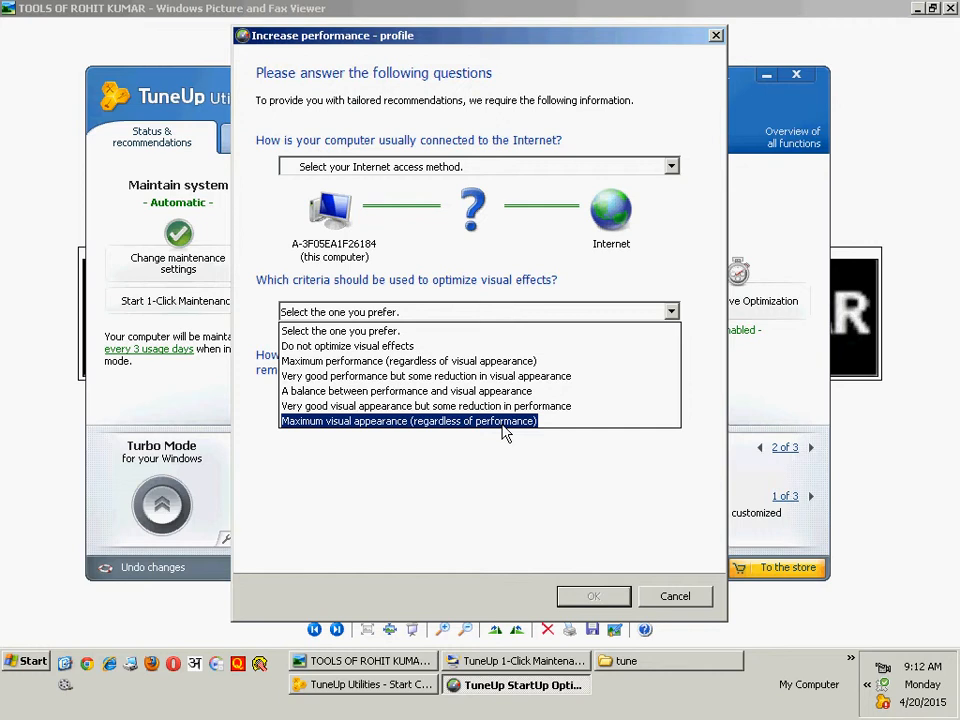
left_click(420, 436)
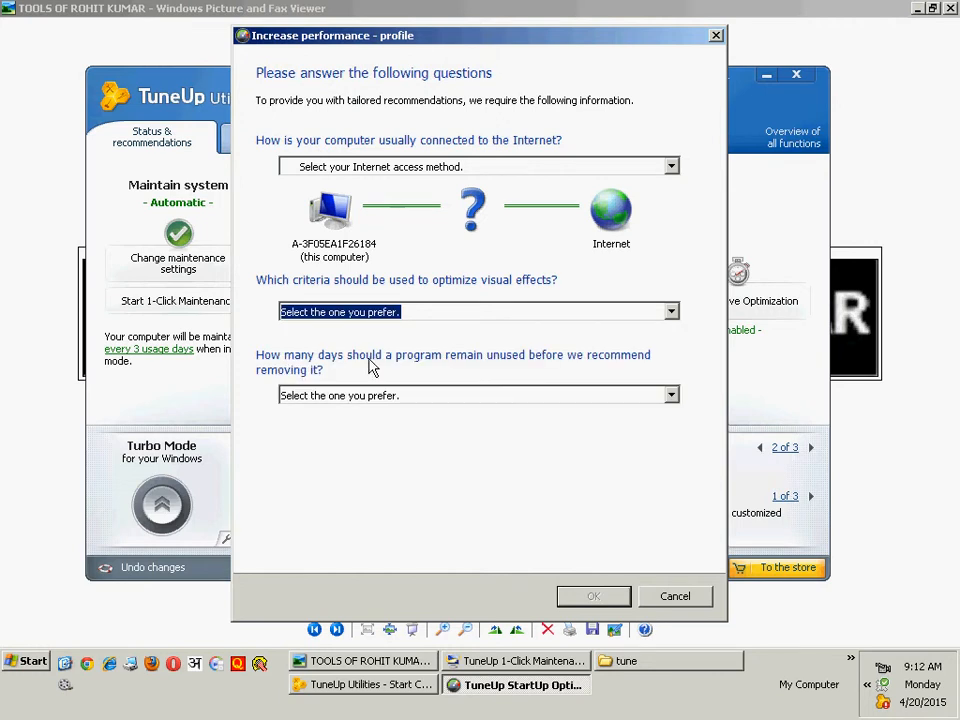
left_click(405, 396)
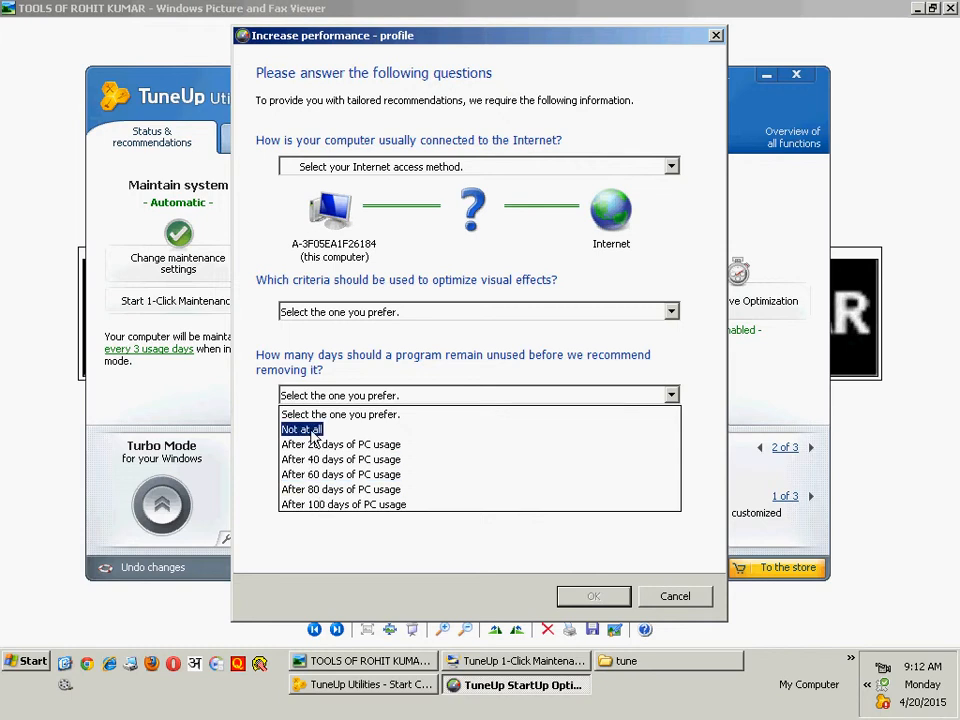
key("Escape")
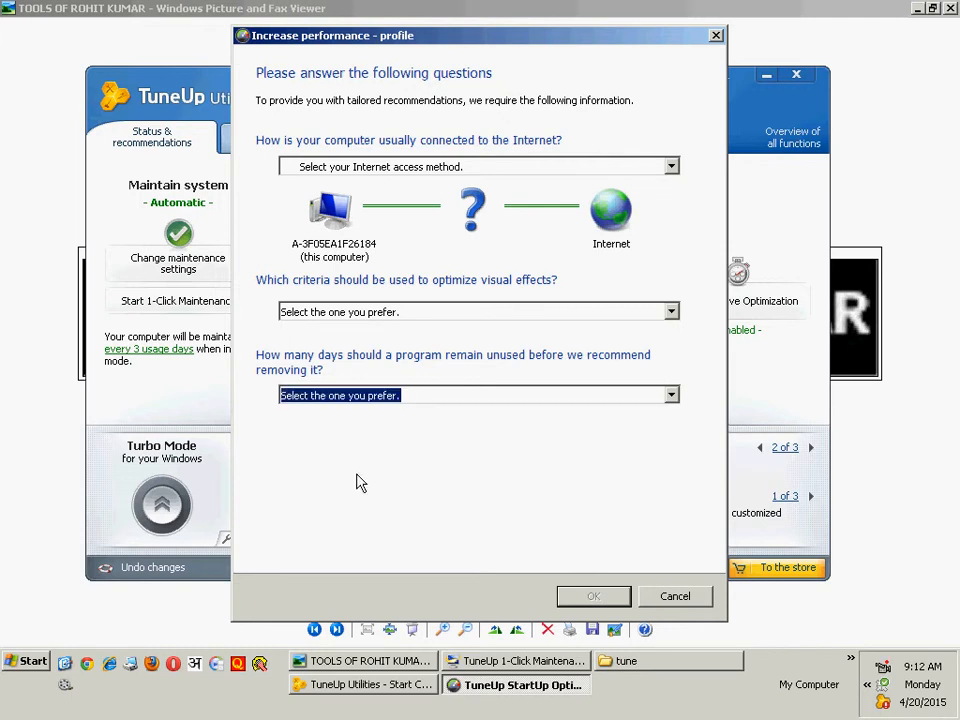
left_click(672, 595)
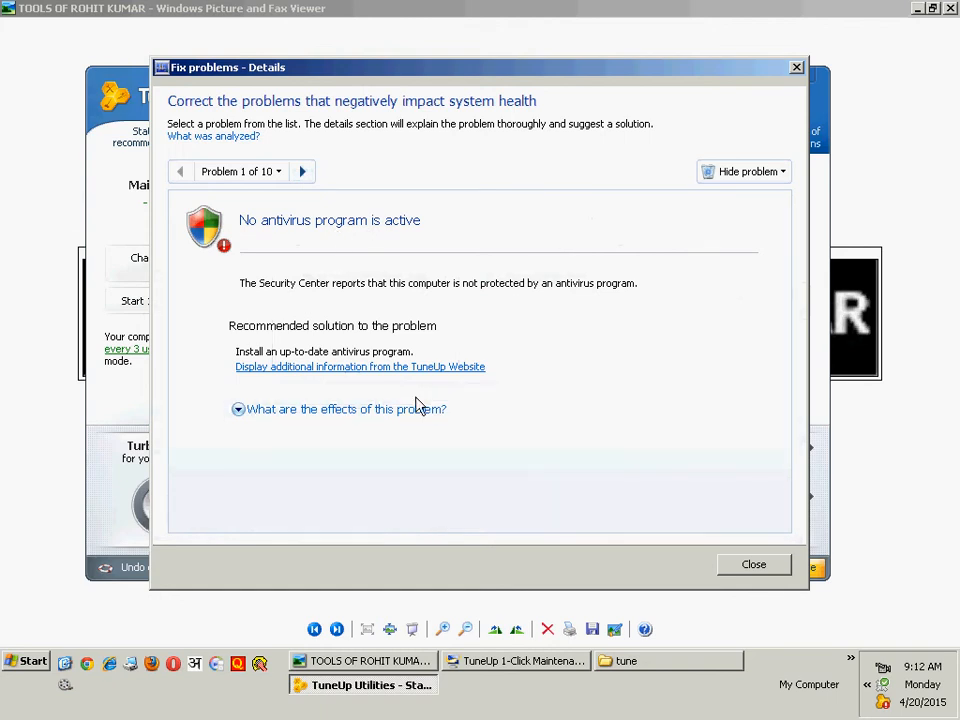
Review the hide options for the first problem and step through the details and recommended solutions up to problem 6.
left_click(780, 174)
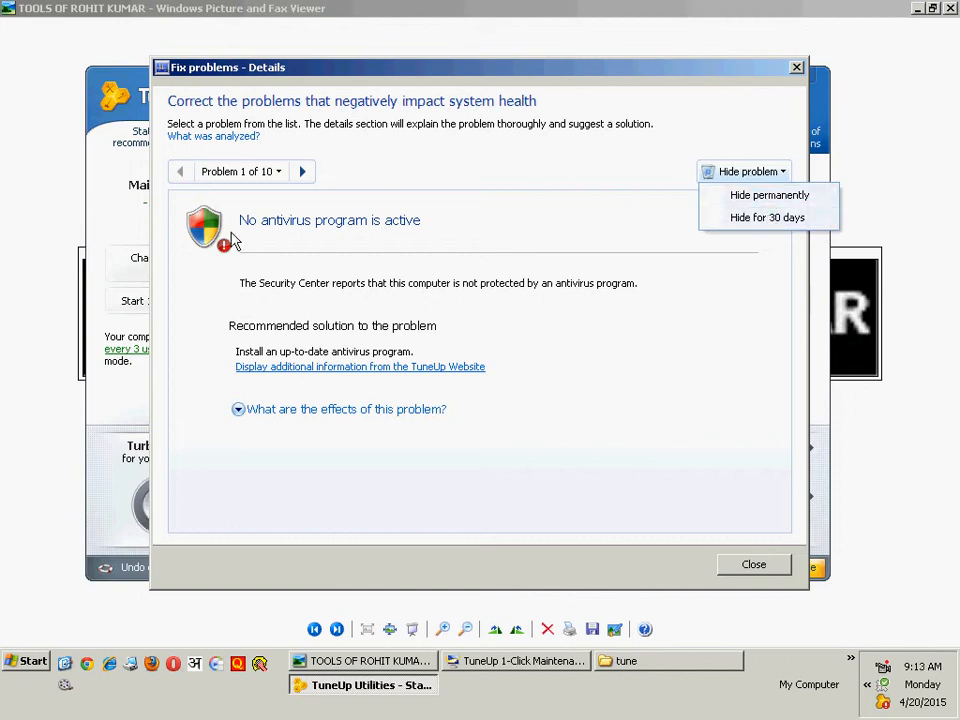
left_click(529, 283)
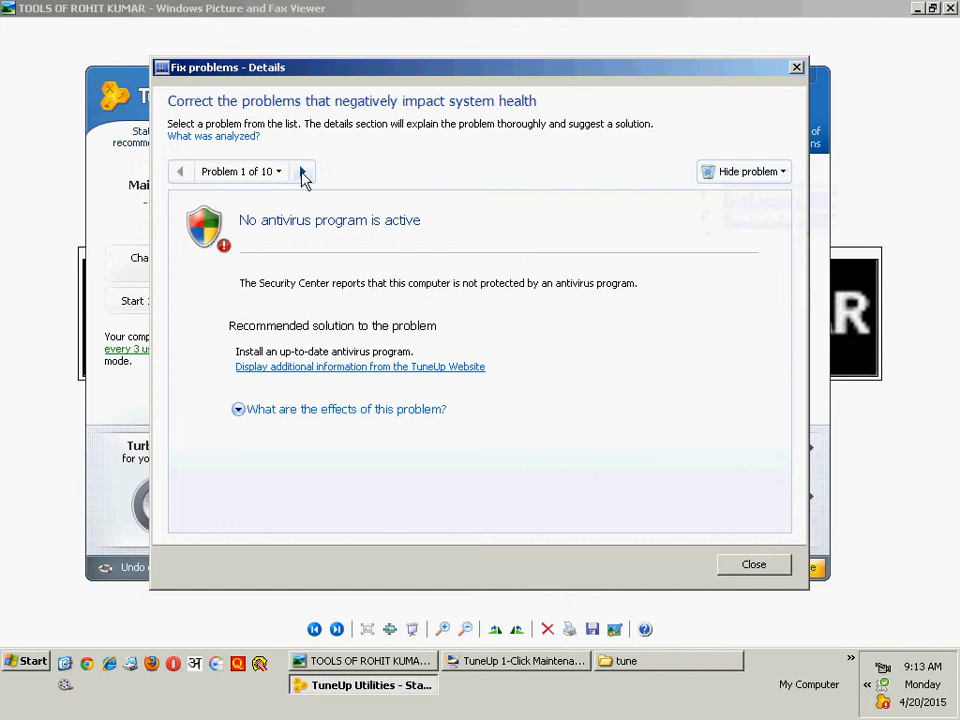
left_click(303, 172)
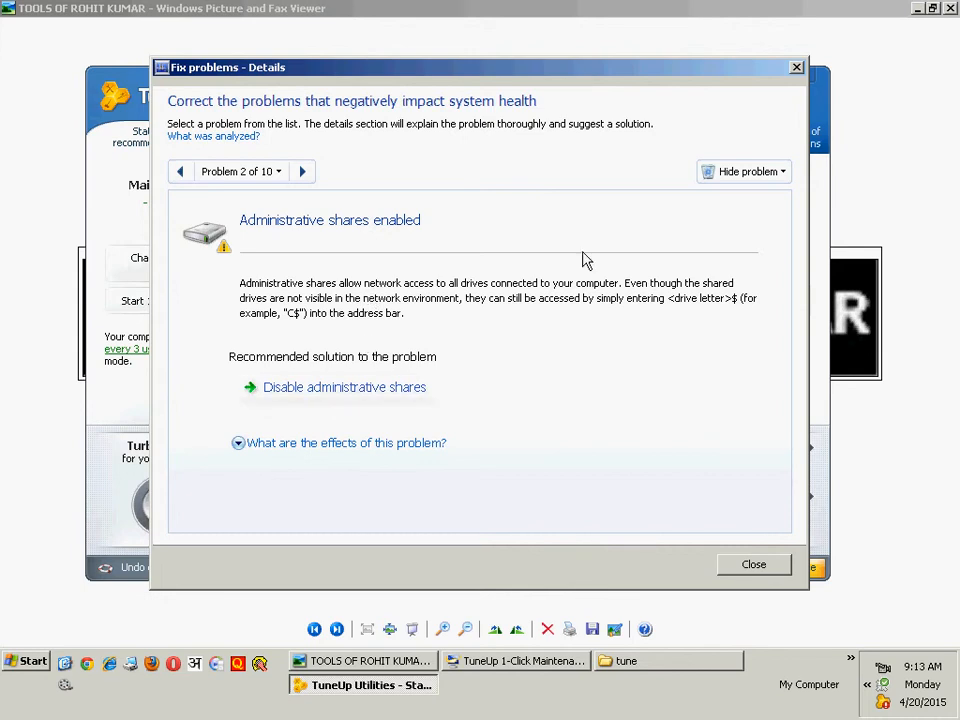
left_click(302, 172)
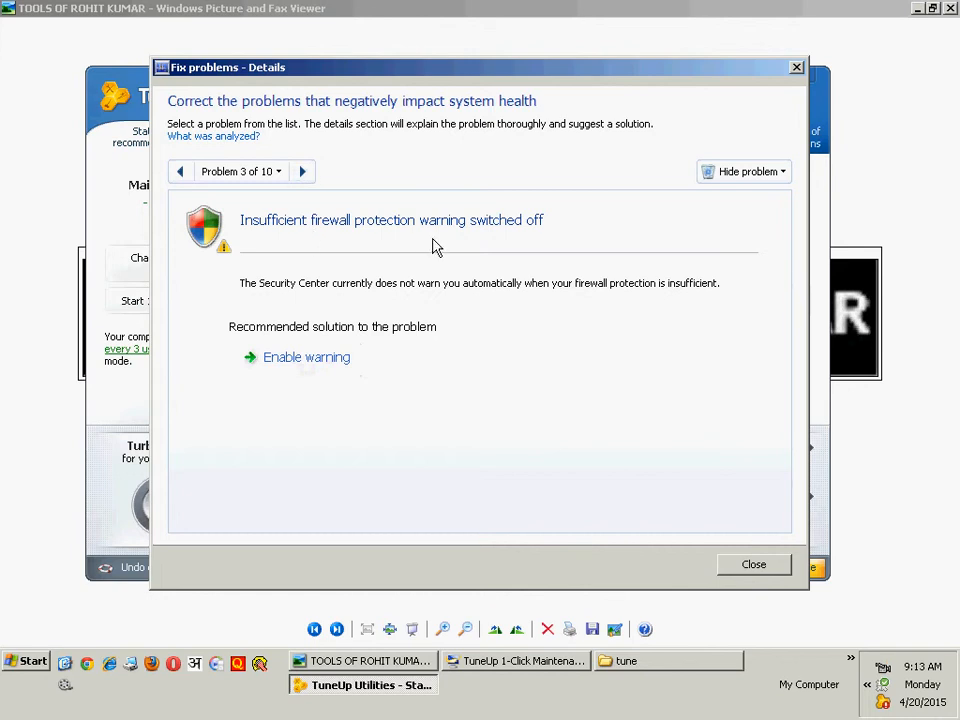
left_click(304, 173)
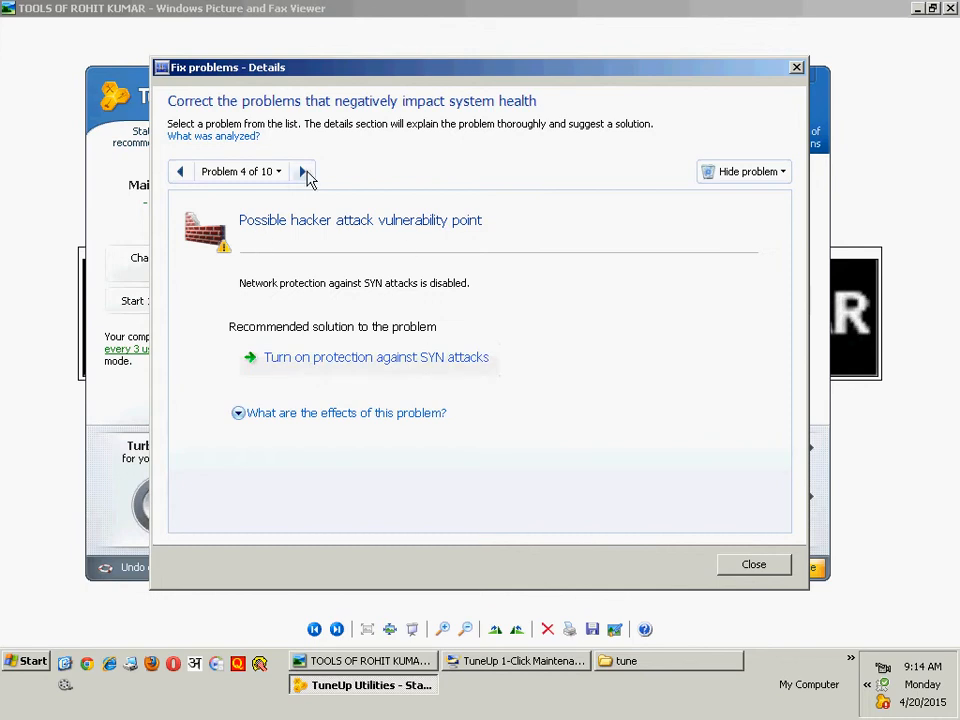
left_click(304, 173)
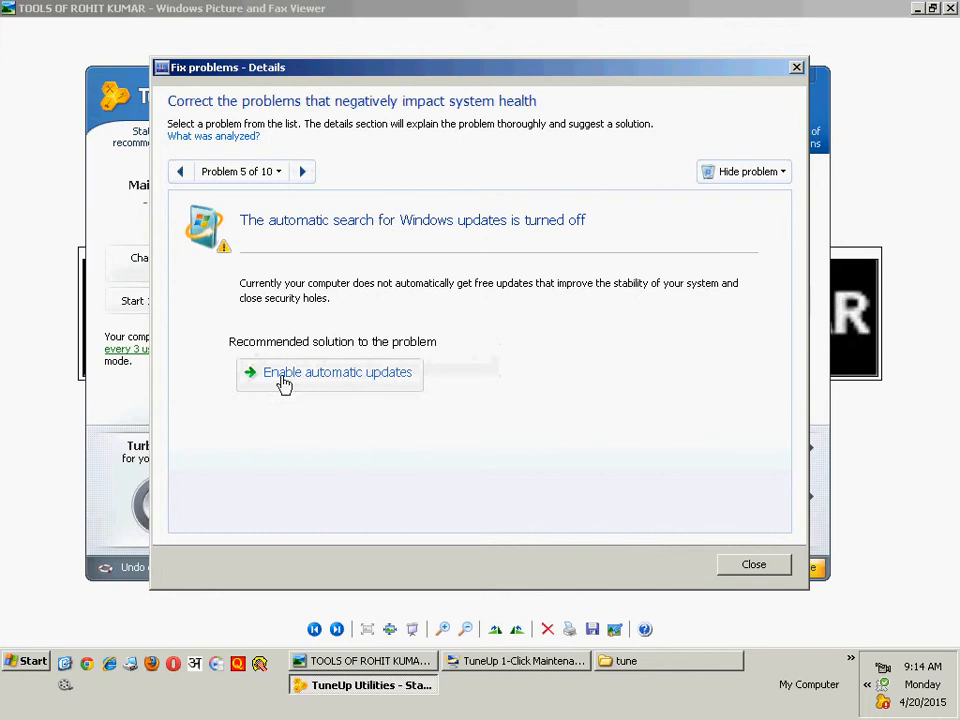
left_click(296, 175)
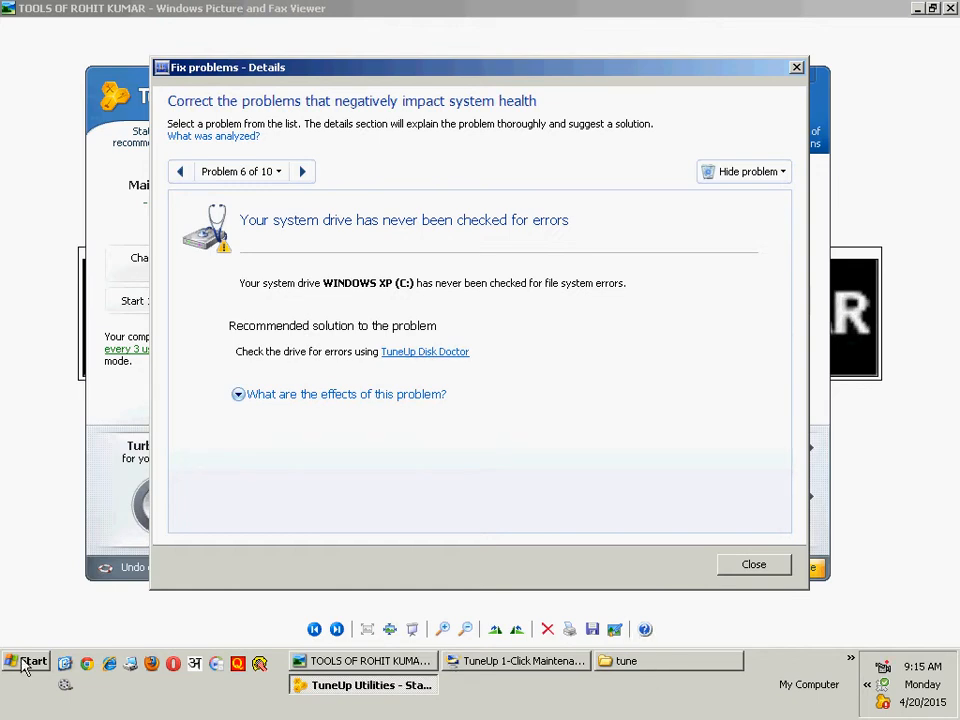
Open My Computer without the folder tree and display the maintenance tools in the properties of drive WINDOWS XP (C:).
key("super+e")
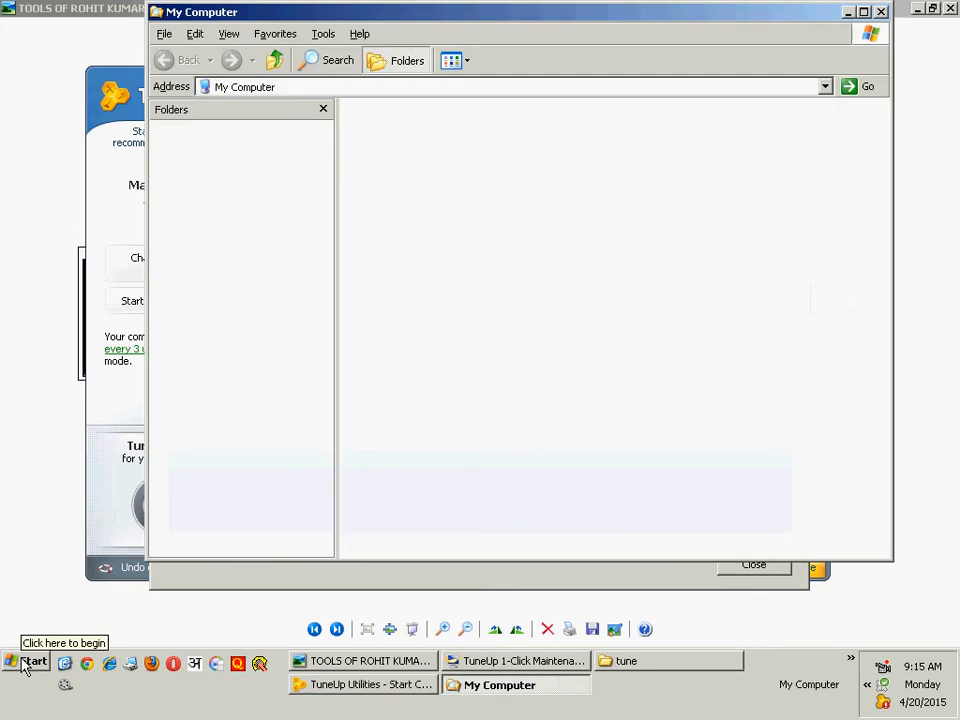
left_click(323, 110)
right_click(396, 254)
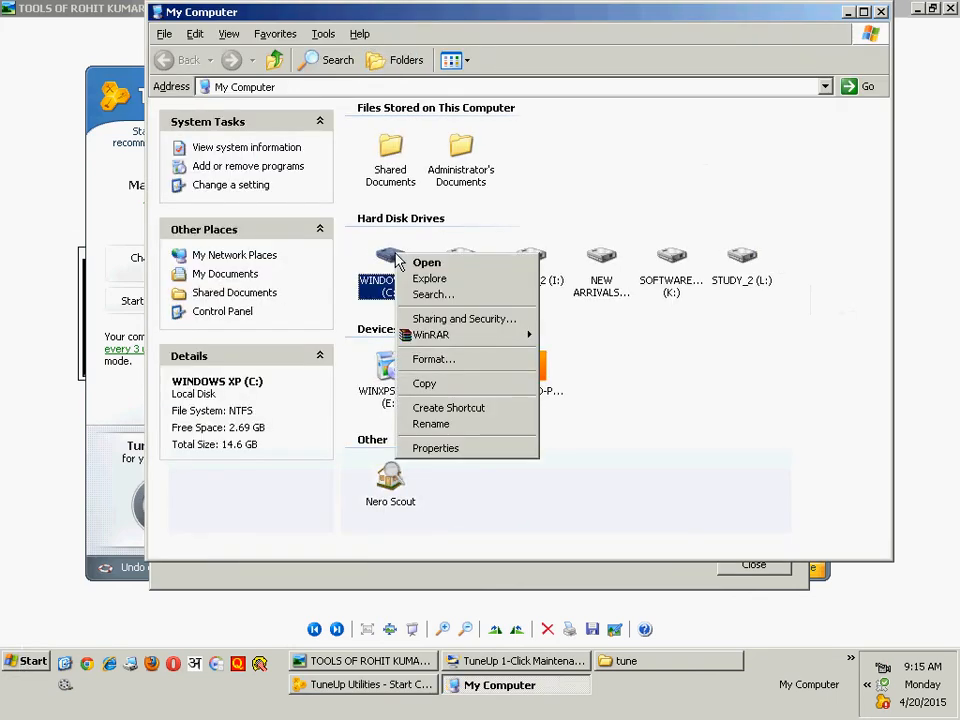
left_click(447, 452)
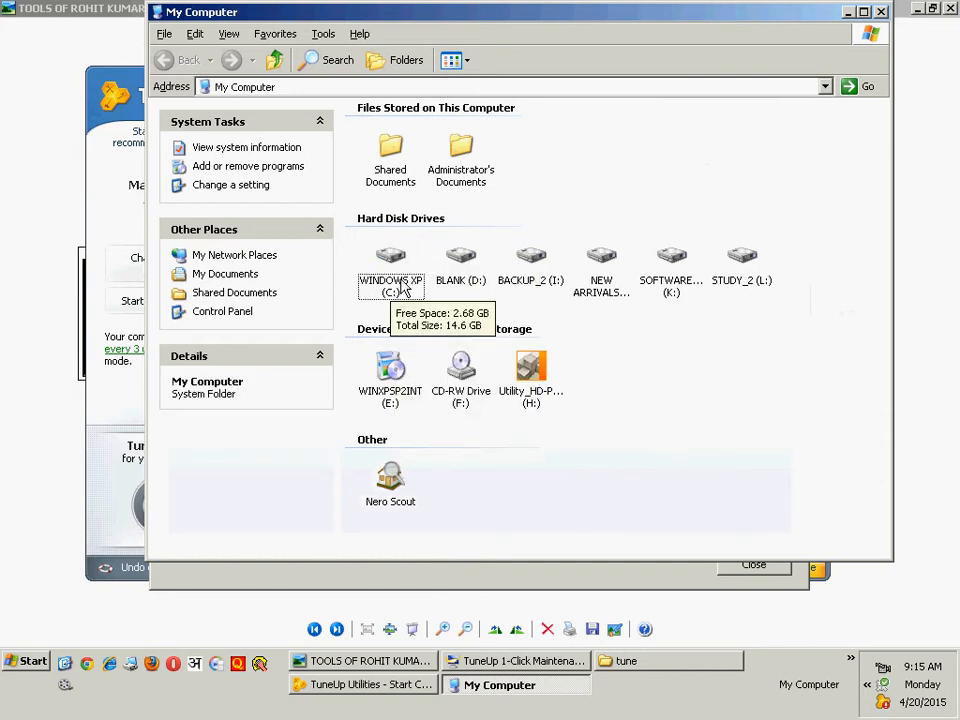
right_click(400, 268)
left_click(478, 462)
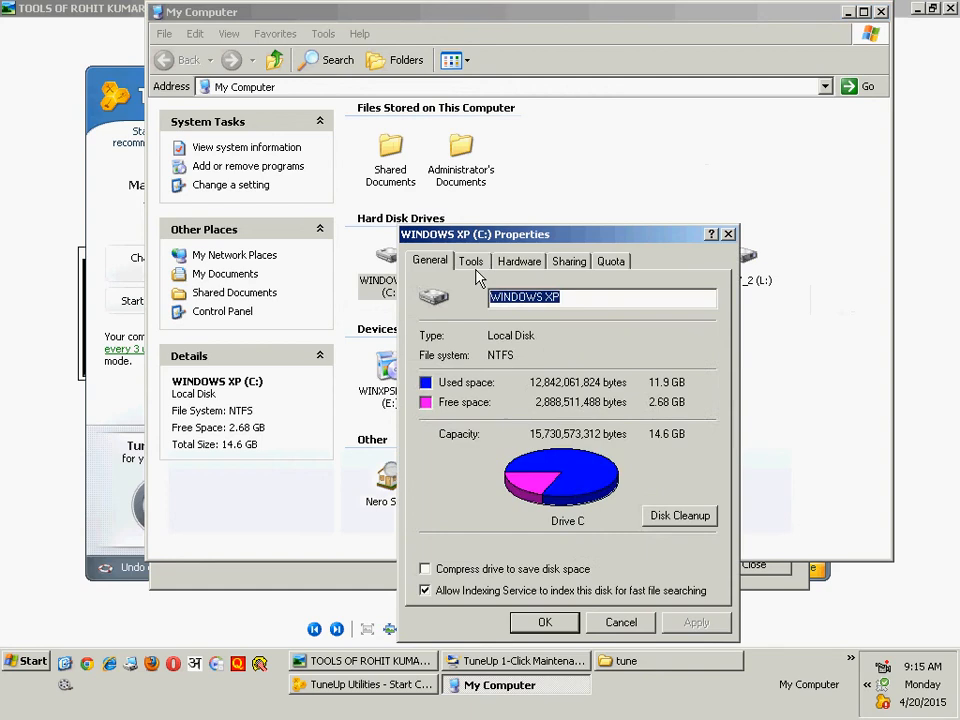
left_click(471, 262)
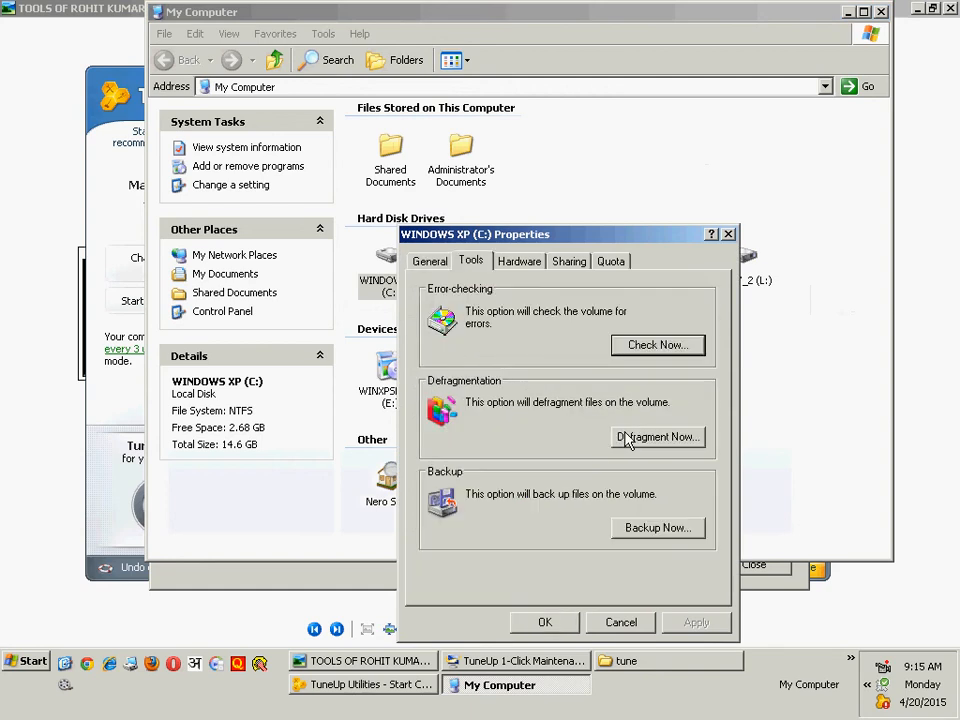
Set the error check of drive C: to fix file system errors and recover bad sectors, then cancel without starting it.
left_click(665, 344)
left_click(624, 382)
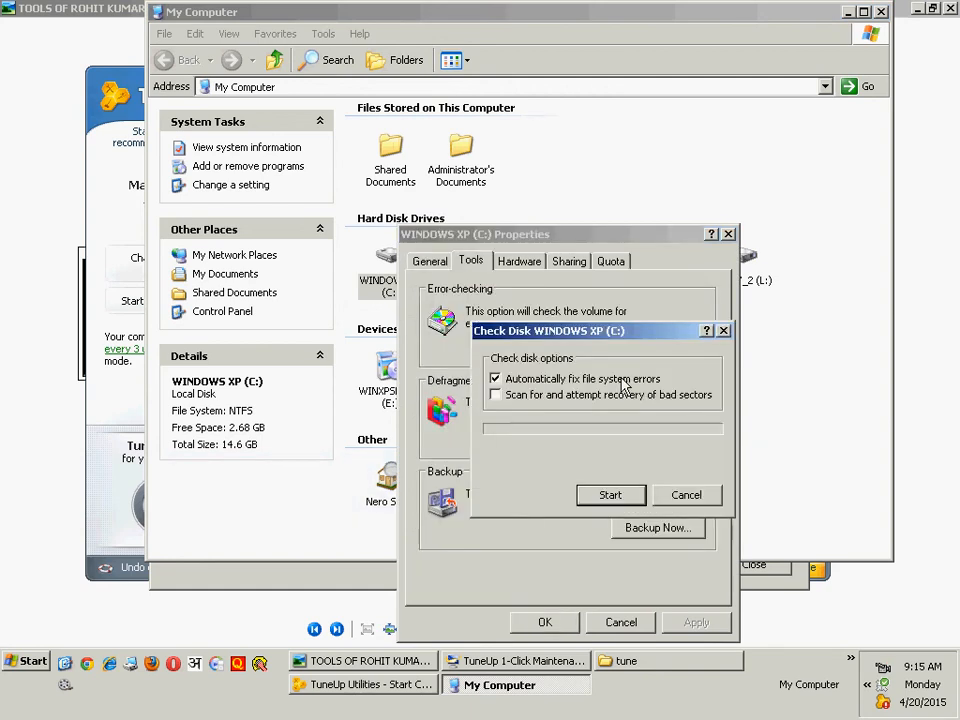
left_click(548, 398)
left_click(686, 495)
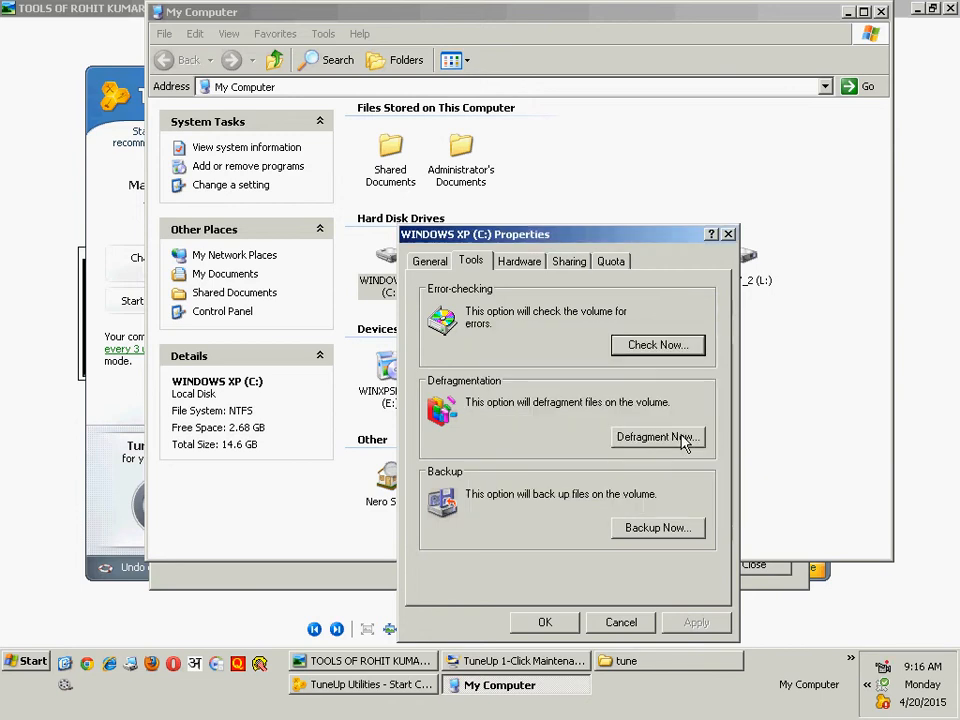
Return to the Fix problems details, step through problems 7 to 10, and close the details.
left_click(103, 411)
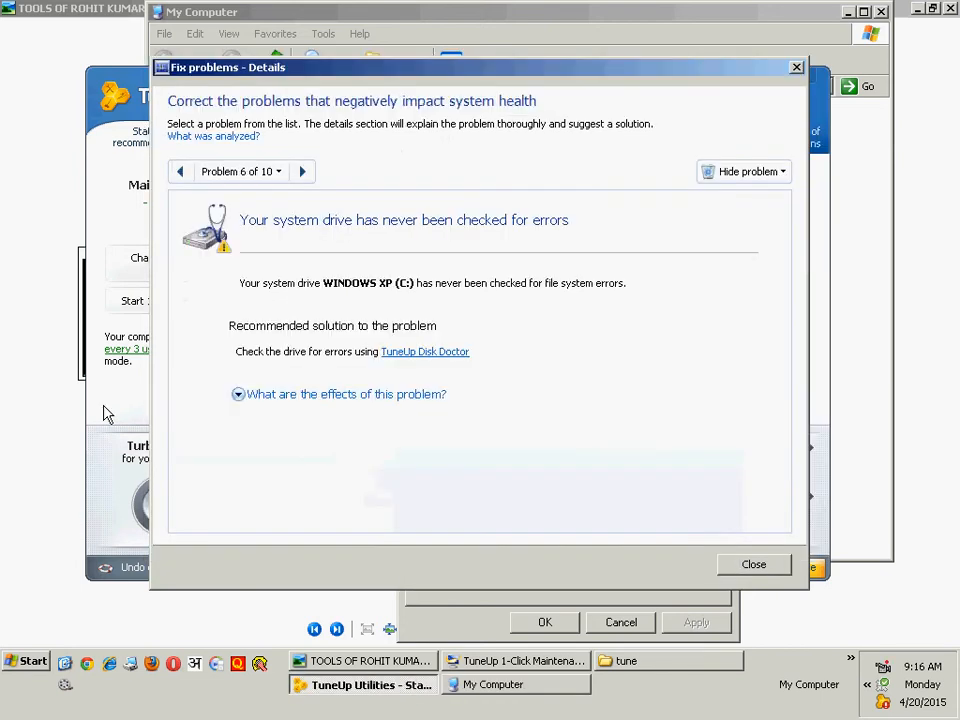
left_click(304, 172)
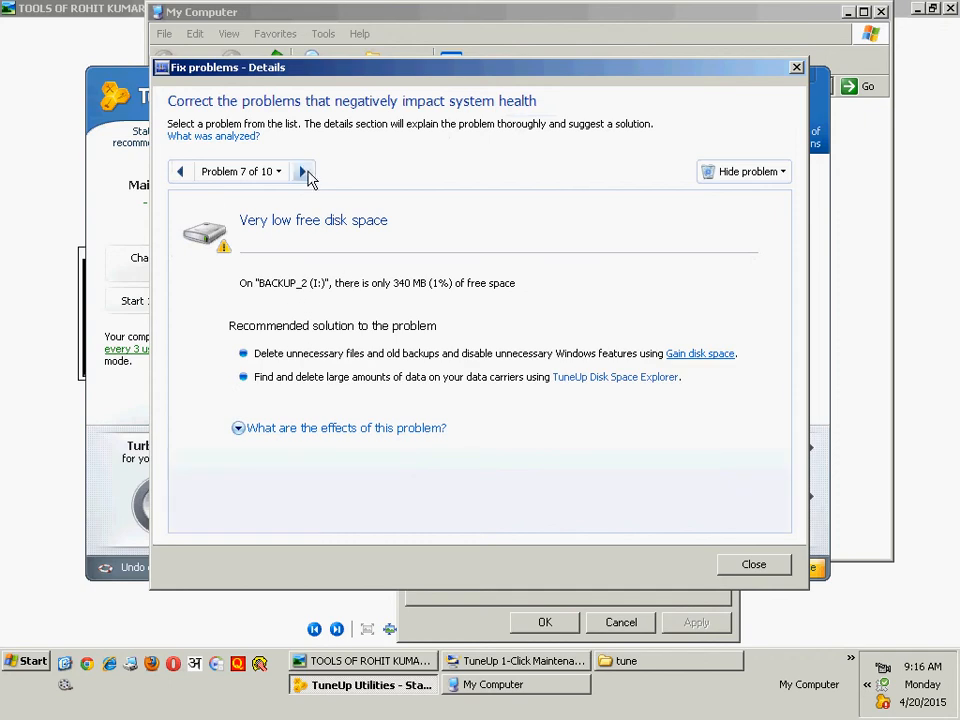
left_click(308, 172)
left_click(308, 172)
left_click(308, 172)
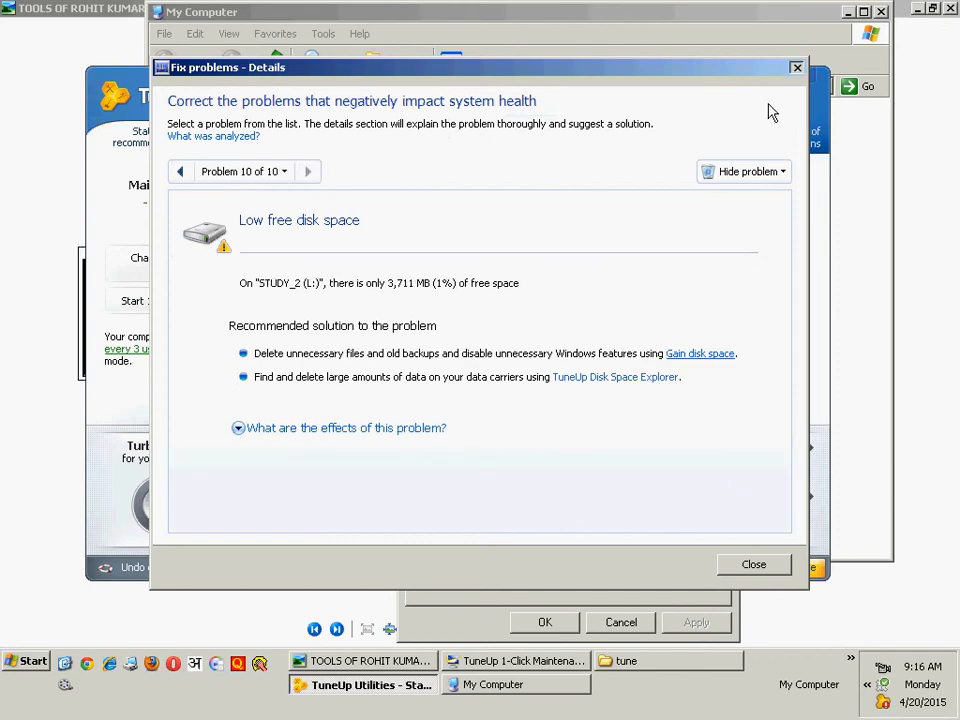
left_click(796, 67)
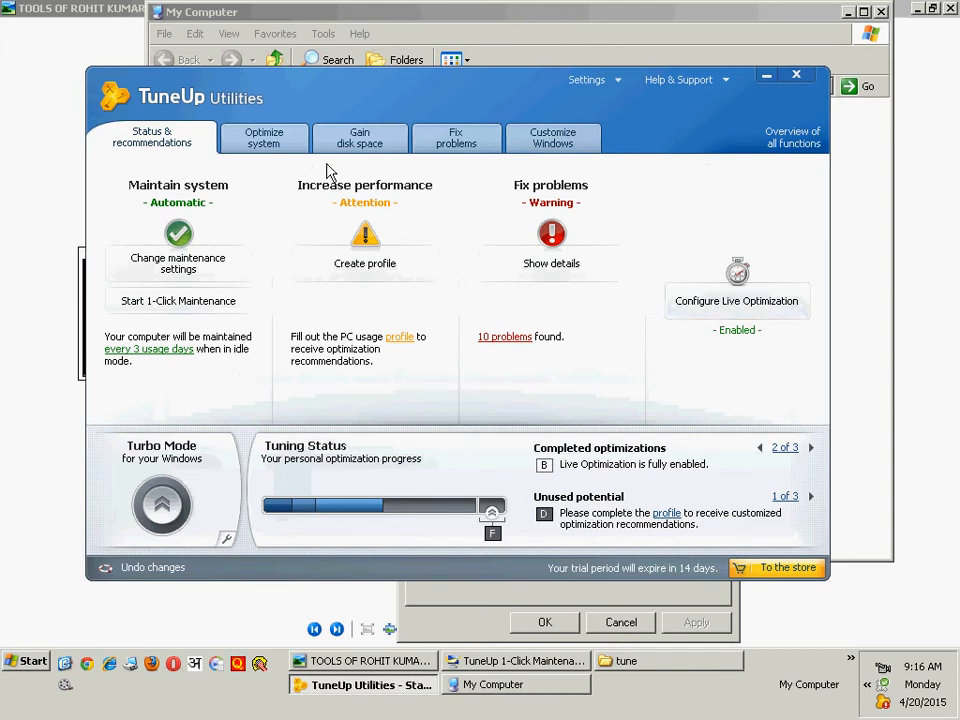
Open the Program Deactivator from the system optimization functions and view the actions available for SiSRaidPackage and Adobe Reader XI.
left_click(284, 142)
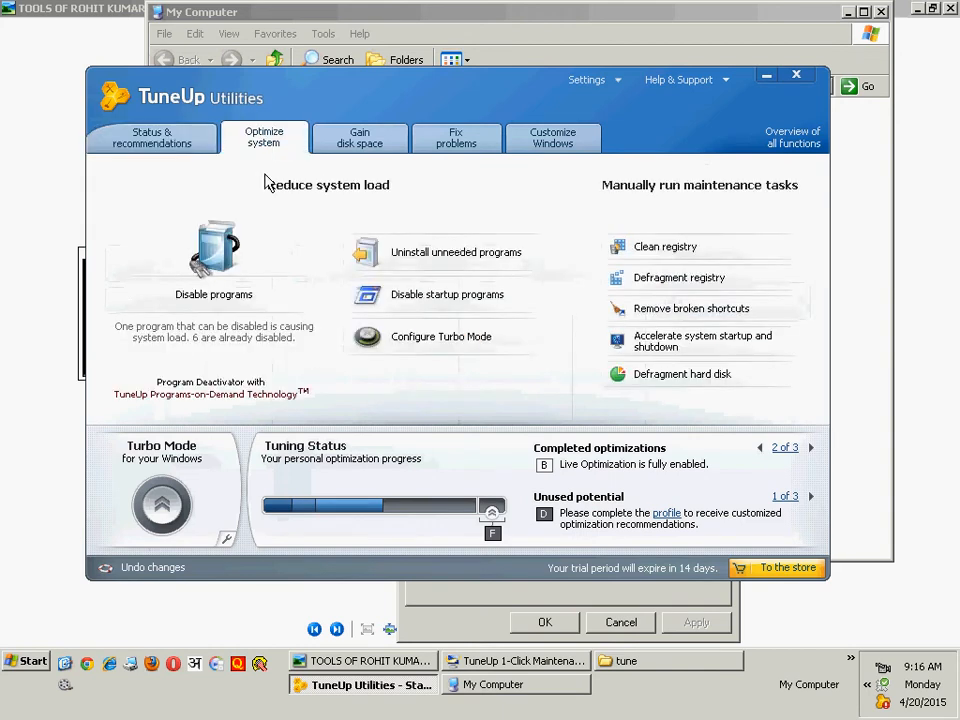
left_click(237, 303)
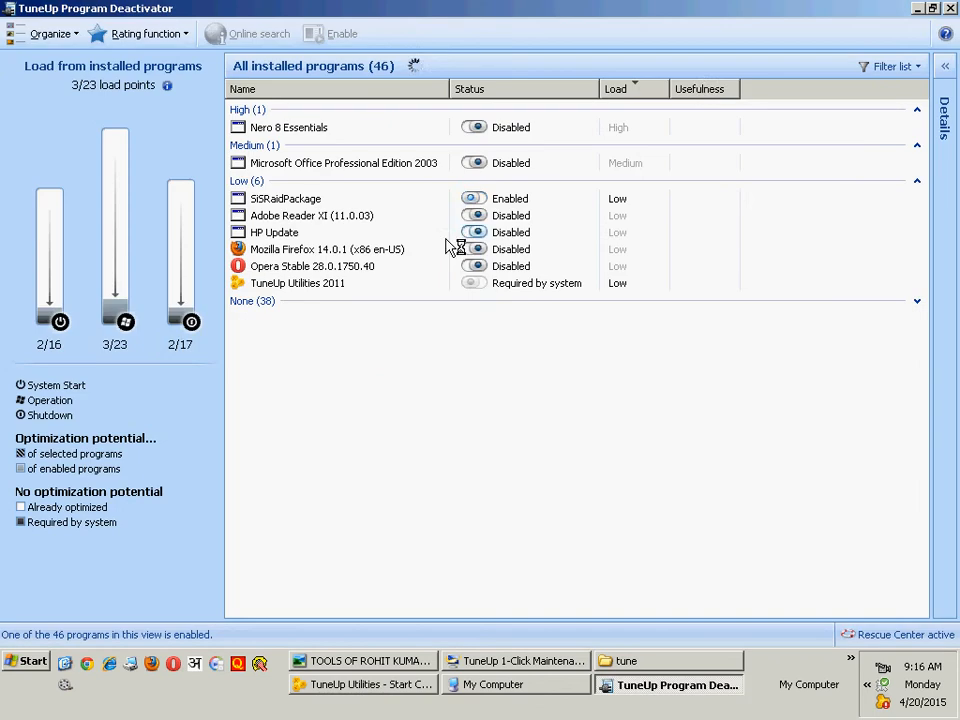
right_click(517, 200)
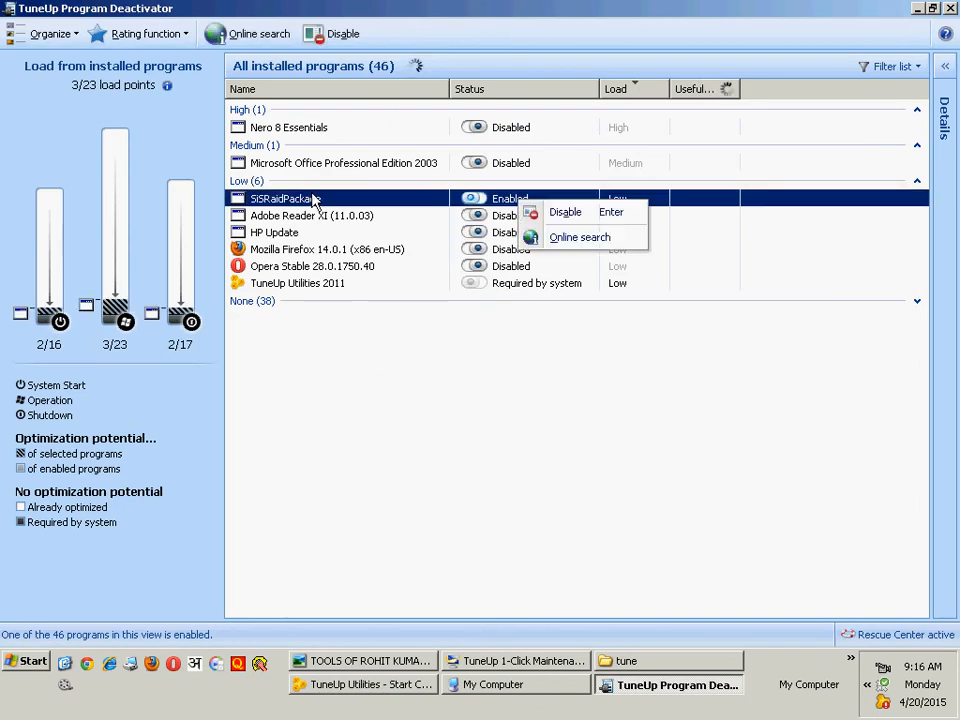
left_click(563, 213)
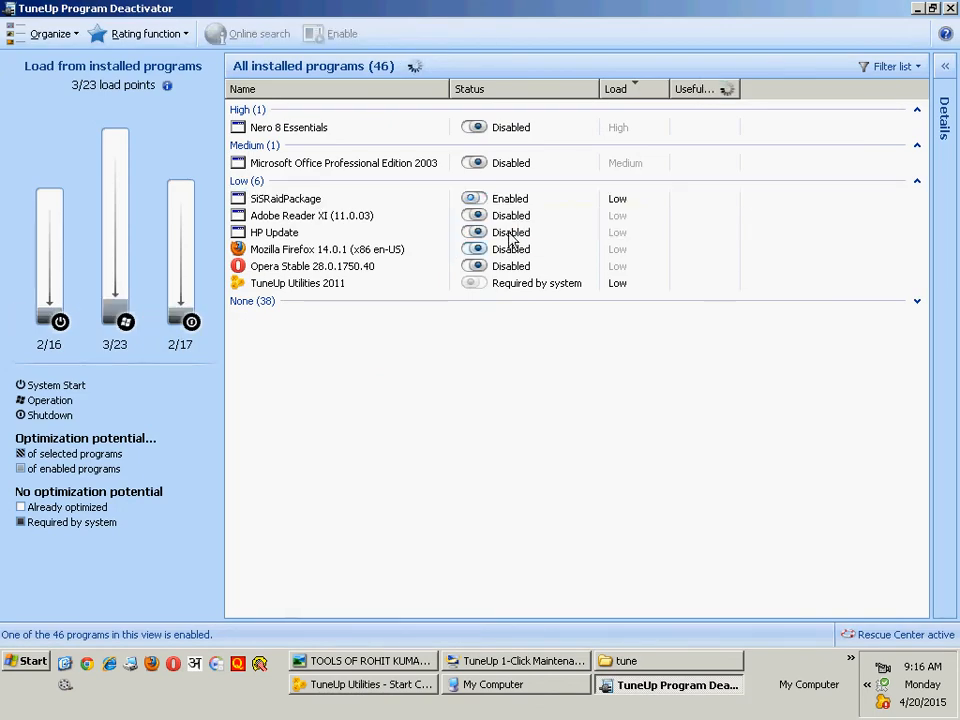
right_click(512, 216)
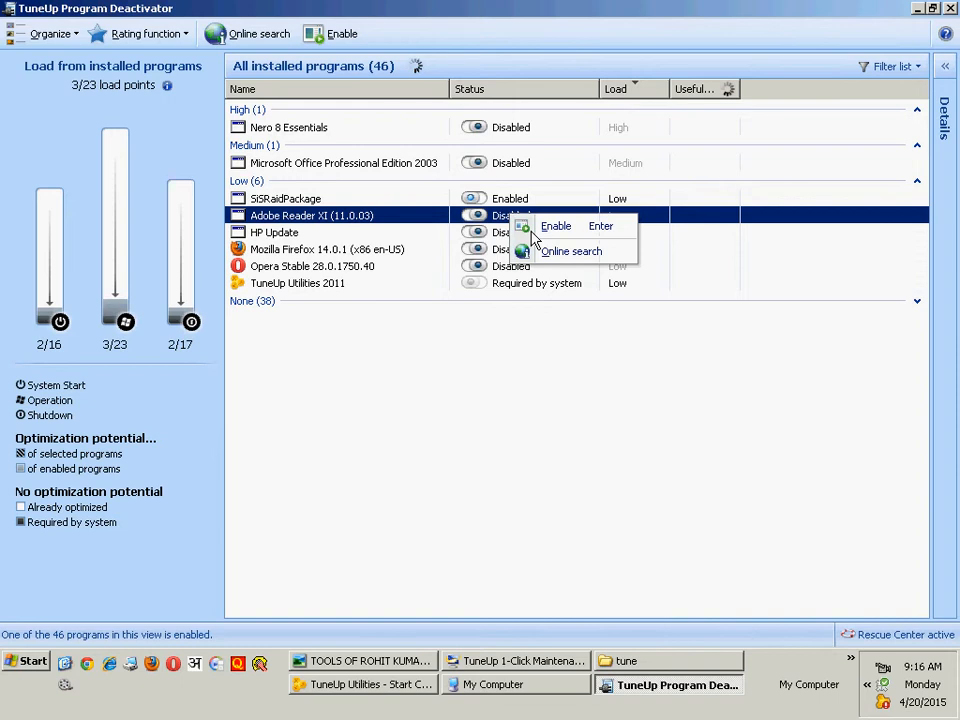
left_click(474, 390)
key("Escape")
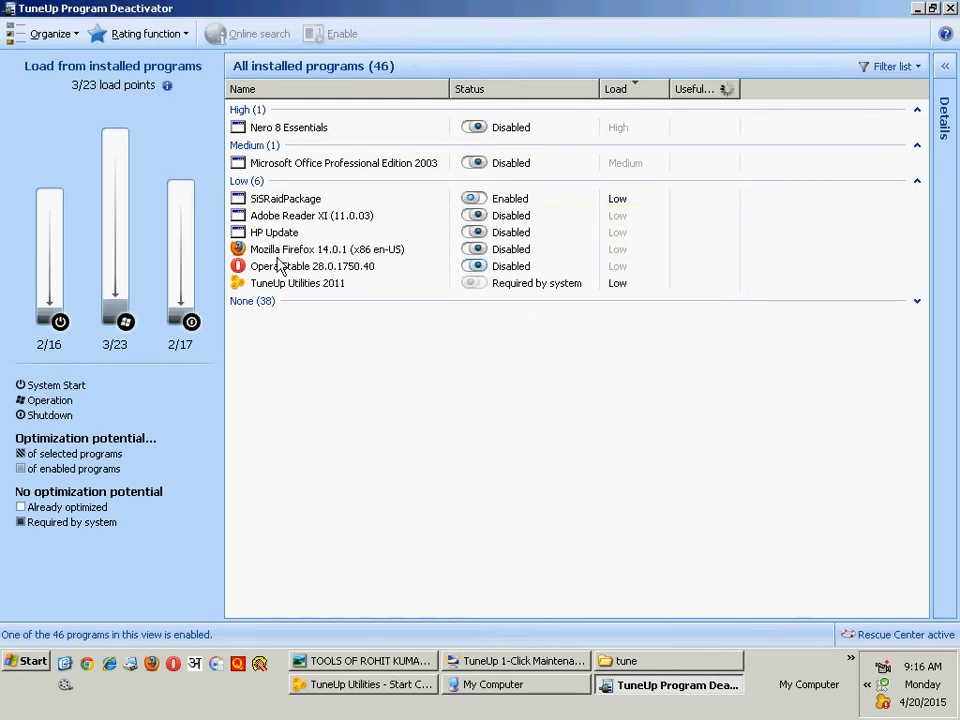
Look through the Mozilla Firefox, Opera Stable and TuneUp Utilities 2011 entries, cancel the ratings download, and close the Program Deactivator.
left_click(328, 253)
left_click(300, 267)
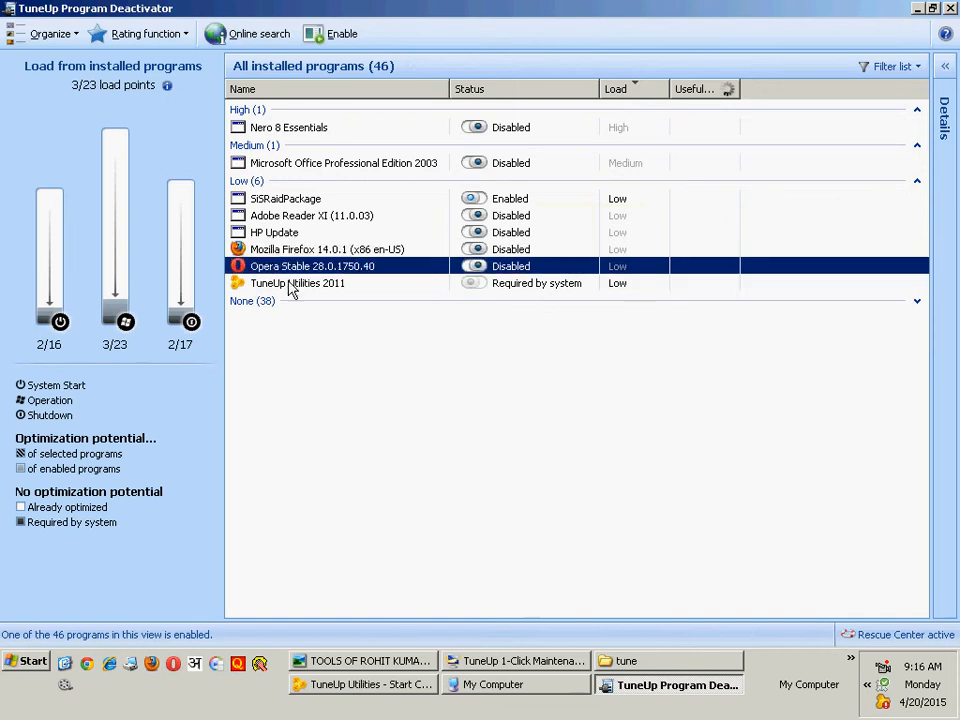
left_click(291, 285)
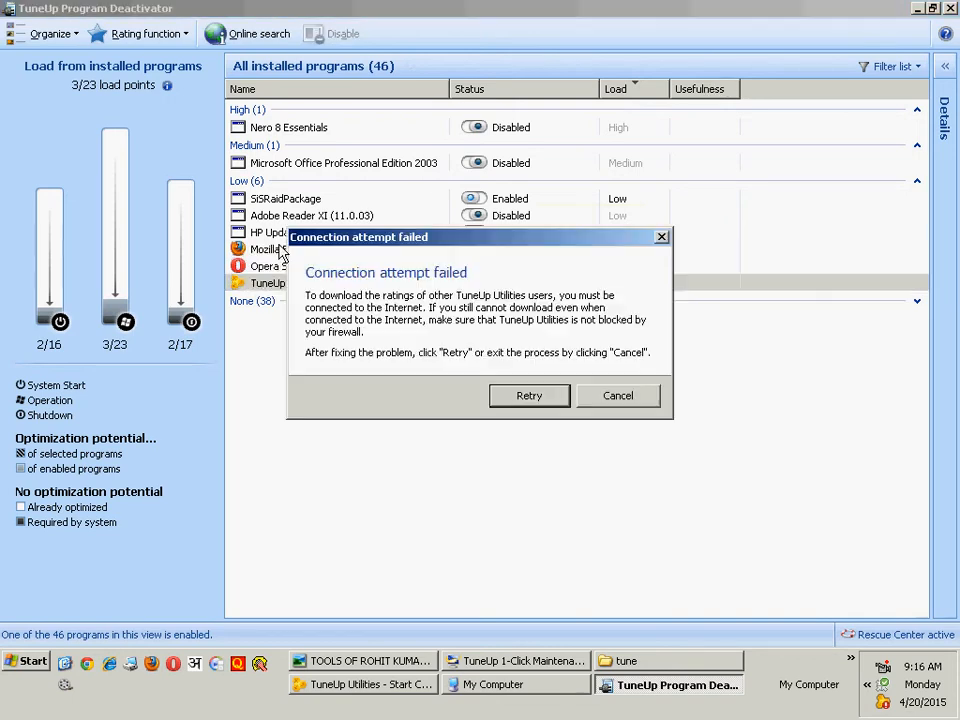
left_click(618, 397)
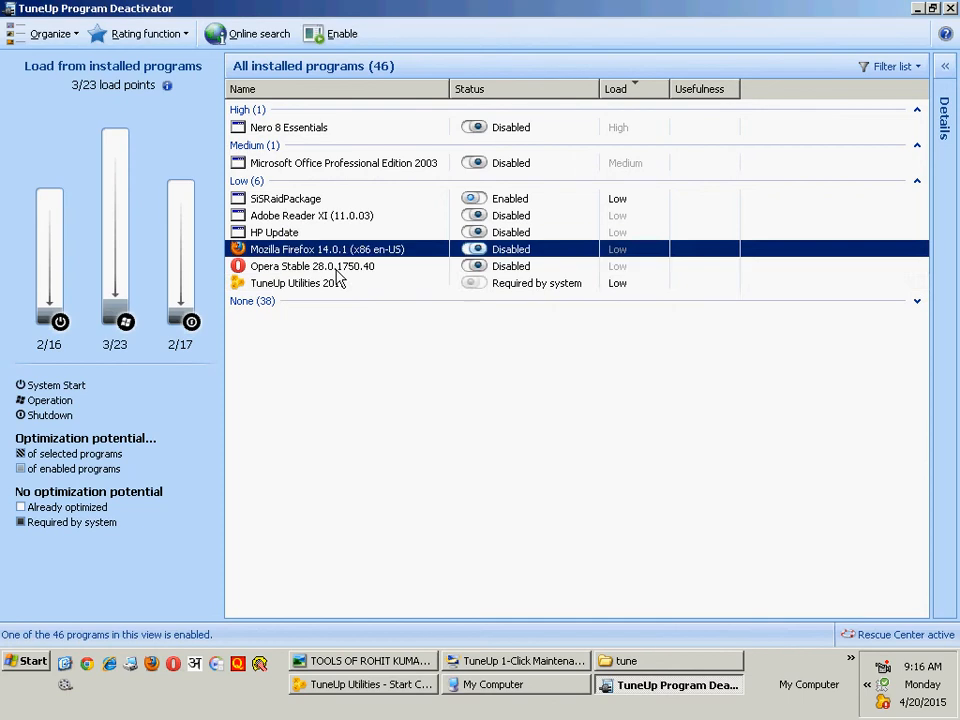
left_click(338, 283)
left_click(345, 266)
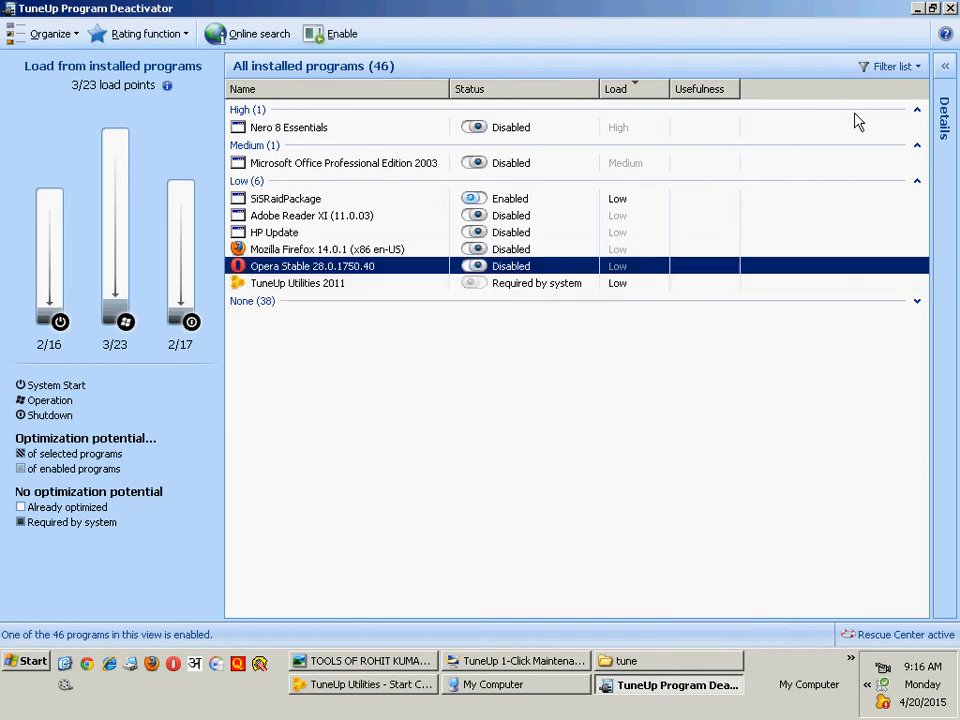
key("alt+F4")
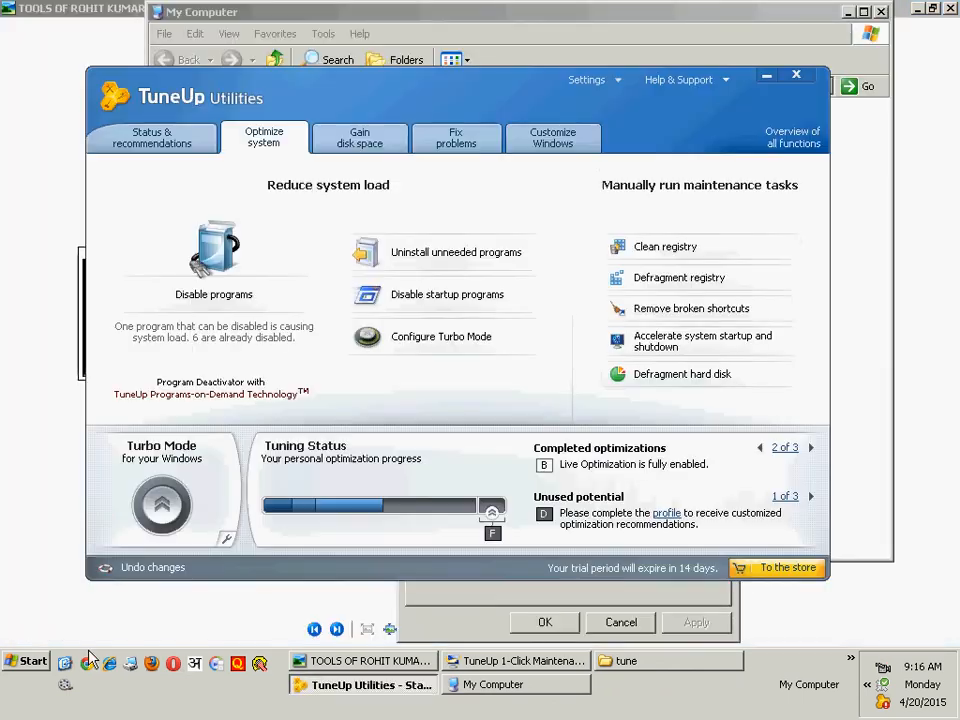
Run msconfig to open the System Configuration Utility.
left_click(30, 665)
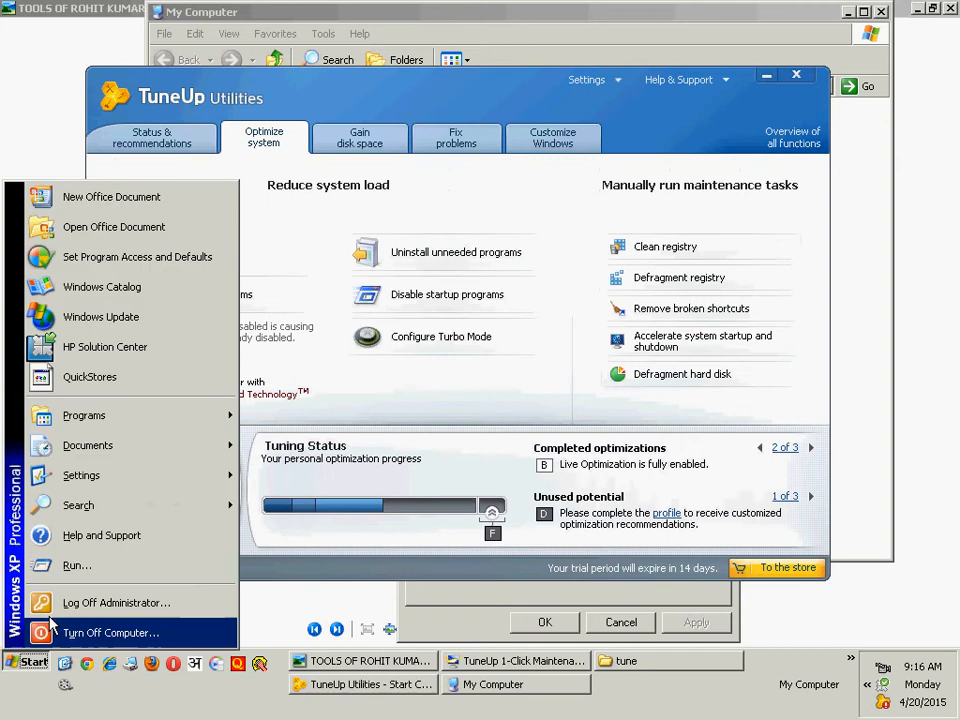
left_click(65, 567)
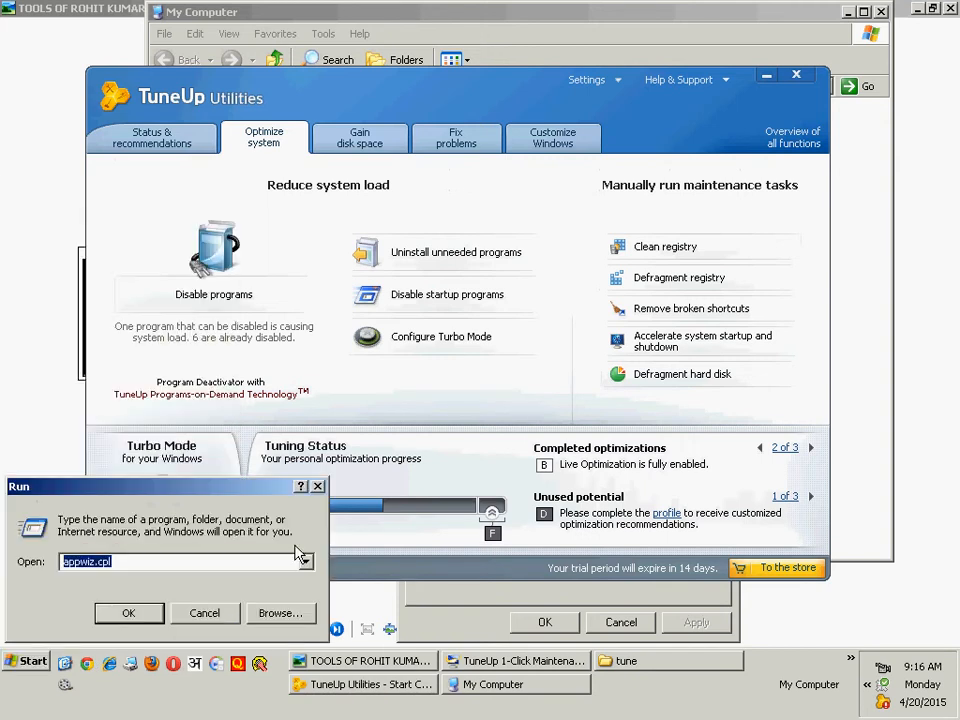
type("ms")
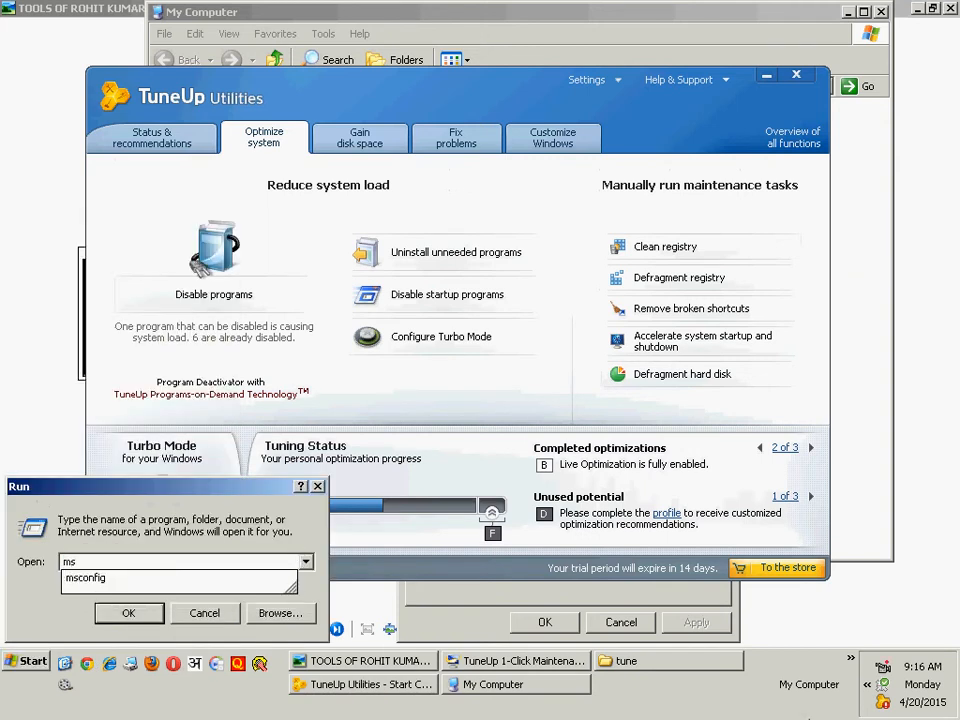
key("Down")
key("Return")
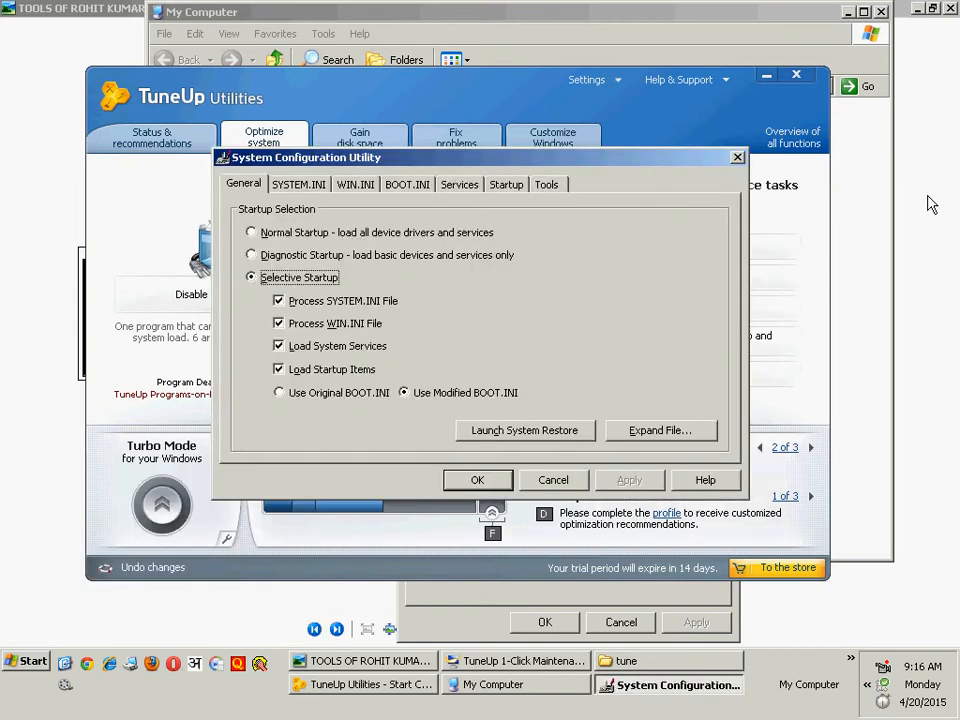
Display the services list in the System Configuration Utility and uncheck the Adobe Flash Player update service.
left_click(506, 185)
left_click(459, 184)
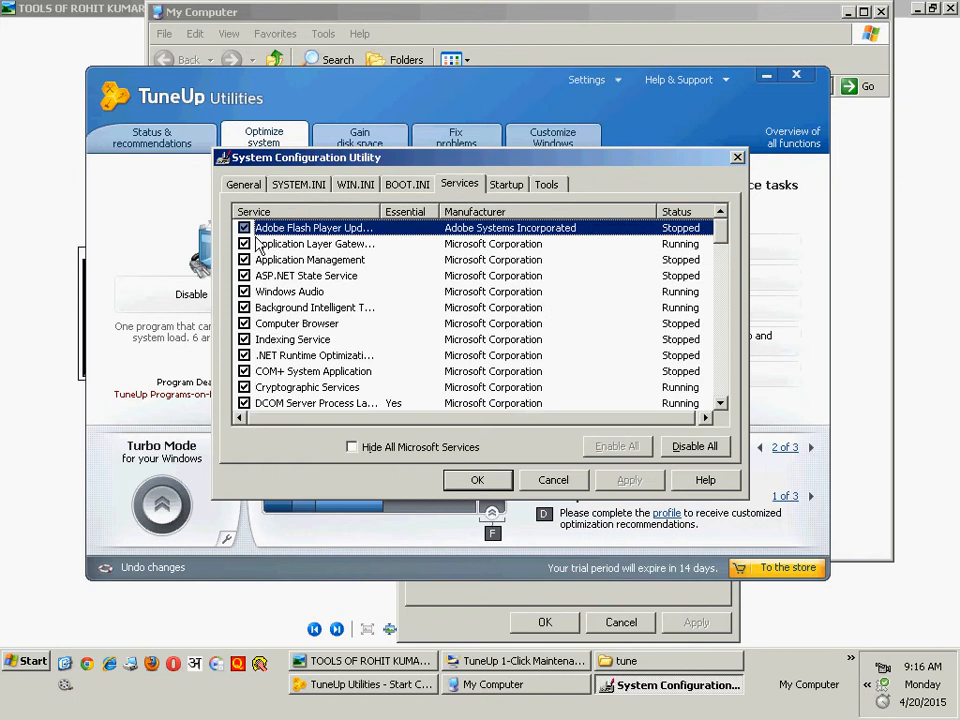
left_click(257, 244)
left_click(272, 231)
left_click(245, 229)
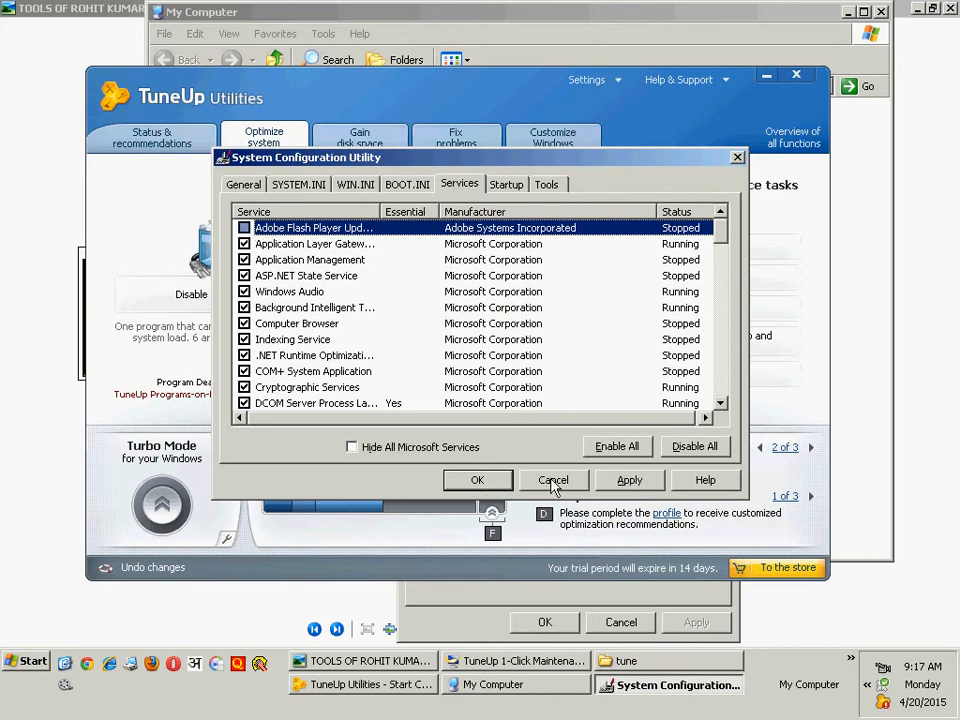
left_click(256, 243)
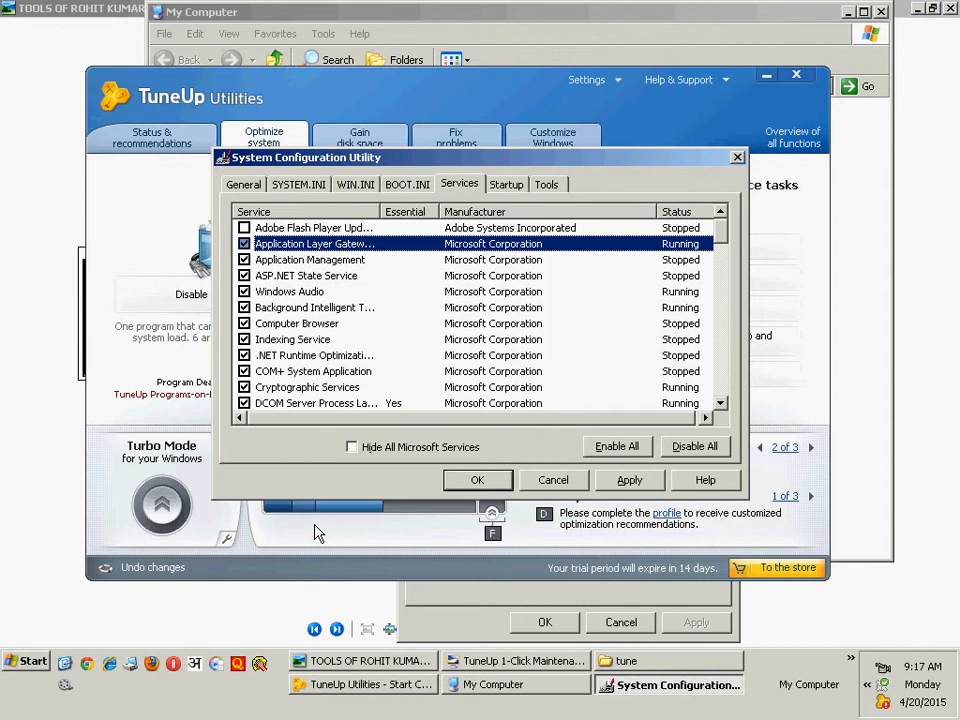
Examine the startup items, including VM303_STI, ctfmon, SOUNDMAN and HP Digital Imaging.
left_click(504, 186)
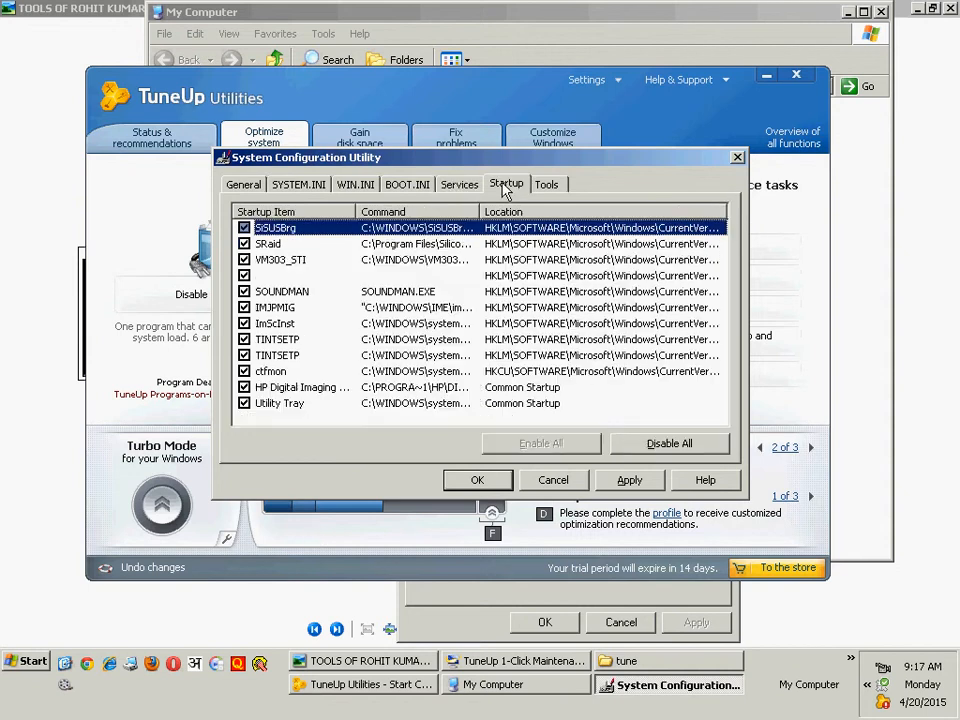
left_click(270, 260)
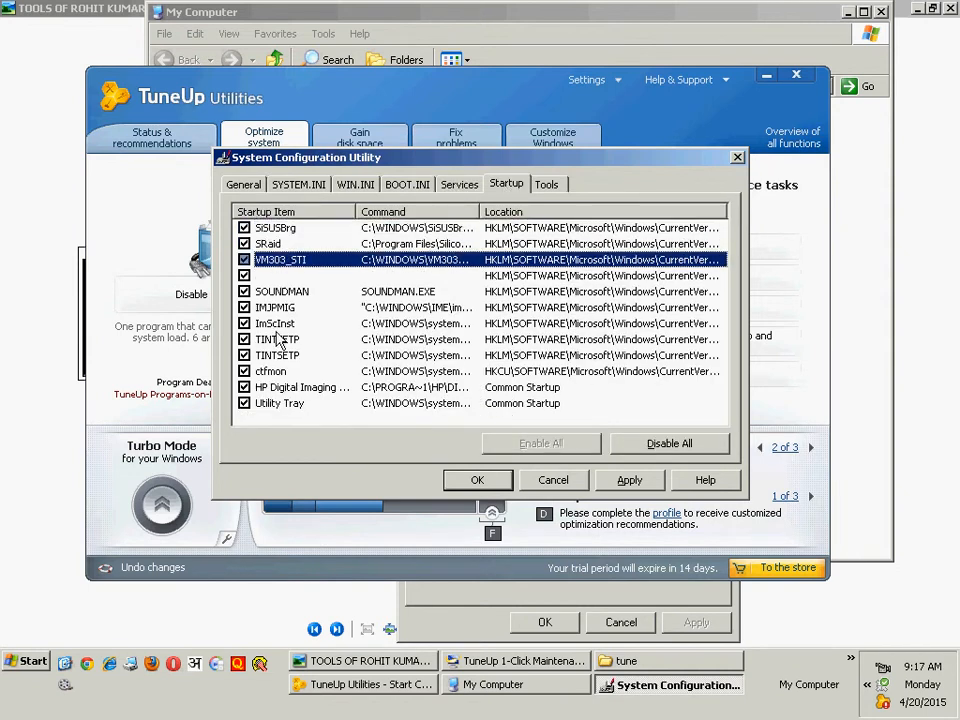
left_click(276, 371)
key("Up")
key("Up")
key("Up")
key("Up")
key("Up")
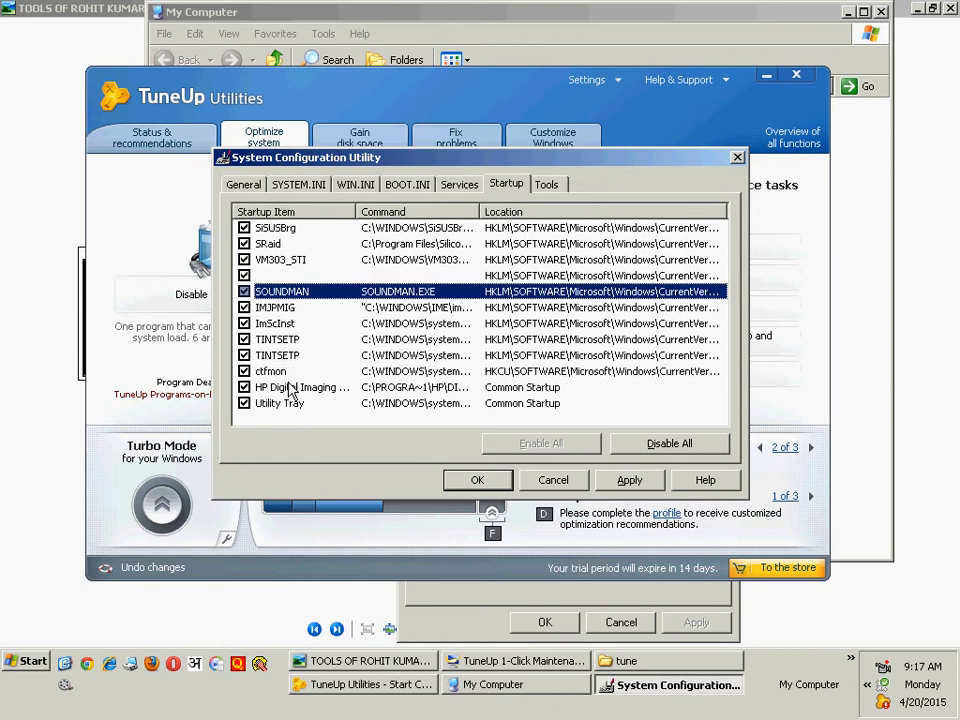
left_click(290, 389)
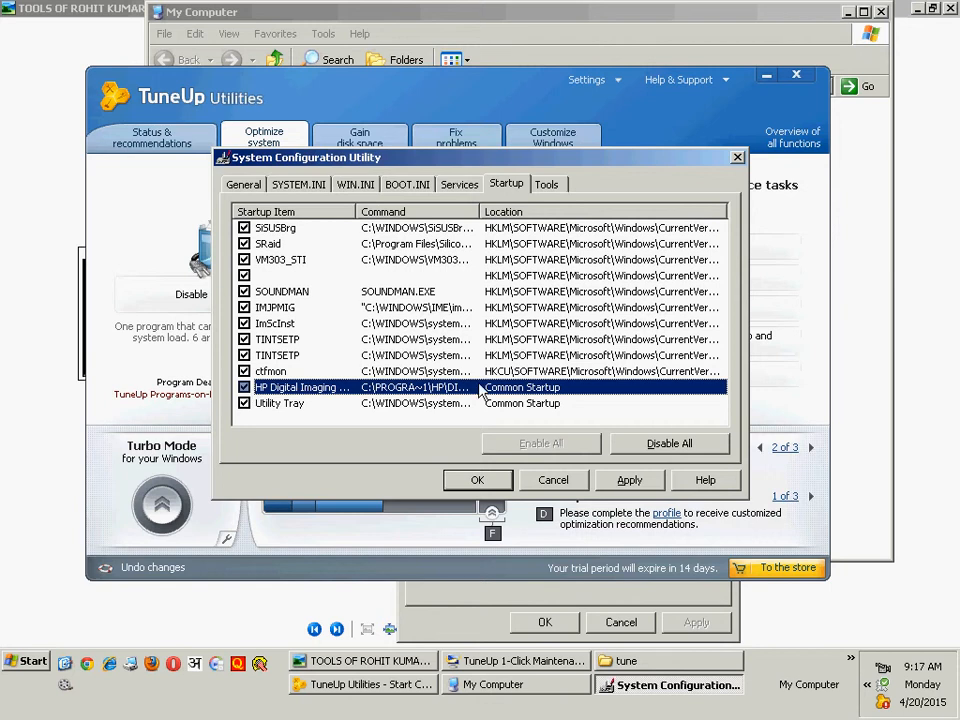
Select the Windows XP Professional (TuneUp Backup) boot entry in BOOT.INI, set the boot timeout to 3 seconds, and view the entry's end.
left_click(418, 188)
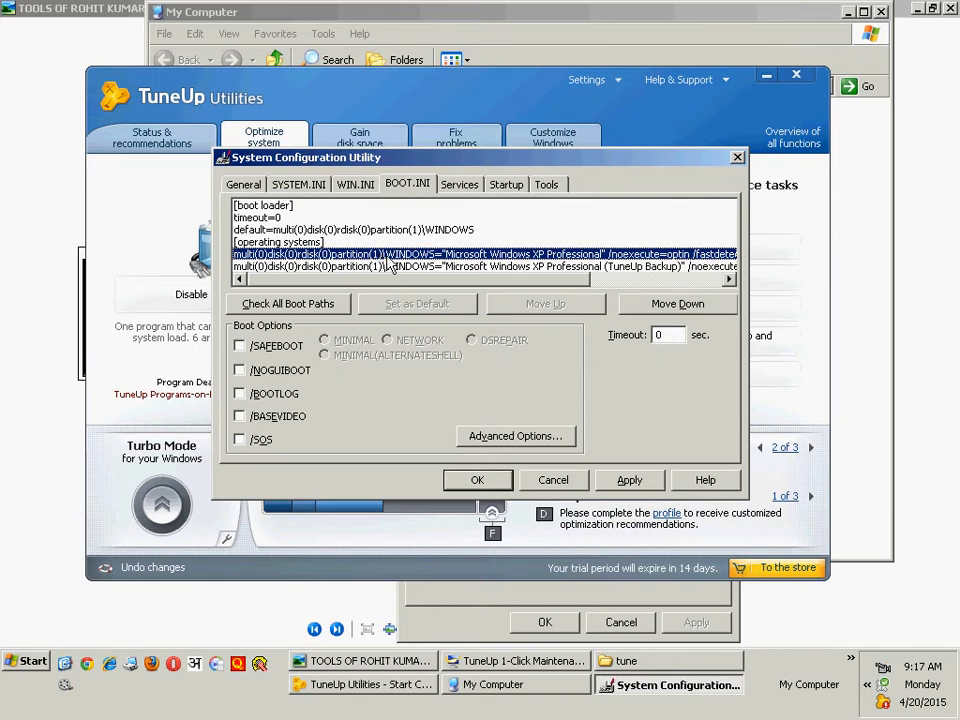
left_click(389, 267)
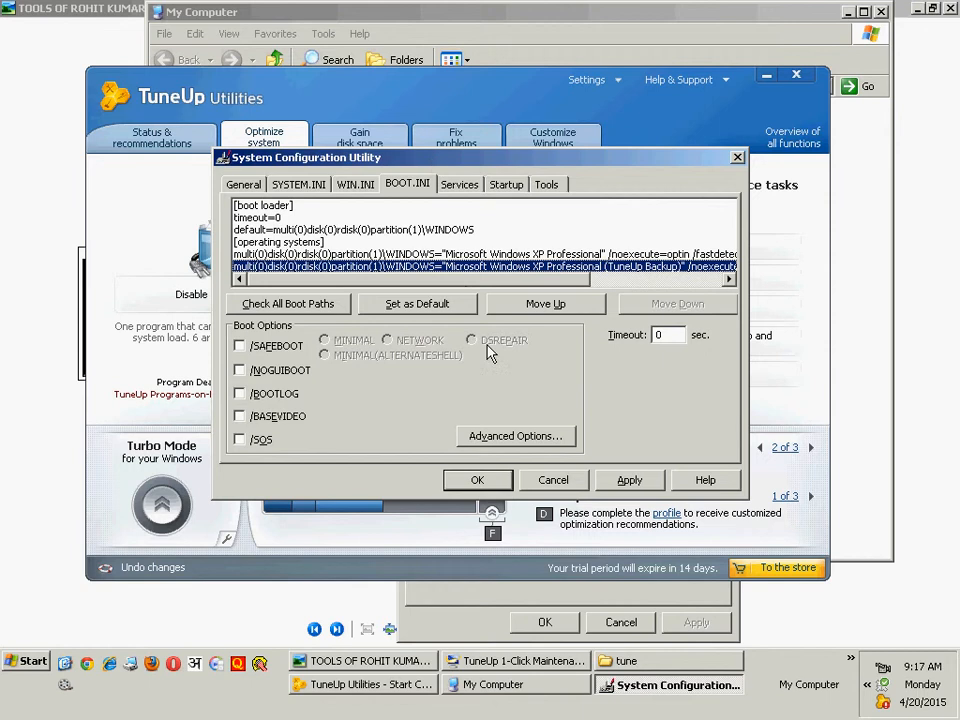
left_click_drag(538, 279, 460, 283)
left_click(420, 255)
left_click(670, 334)
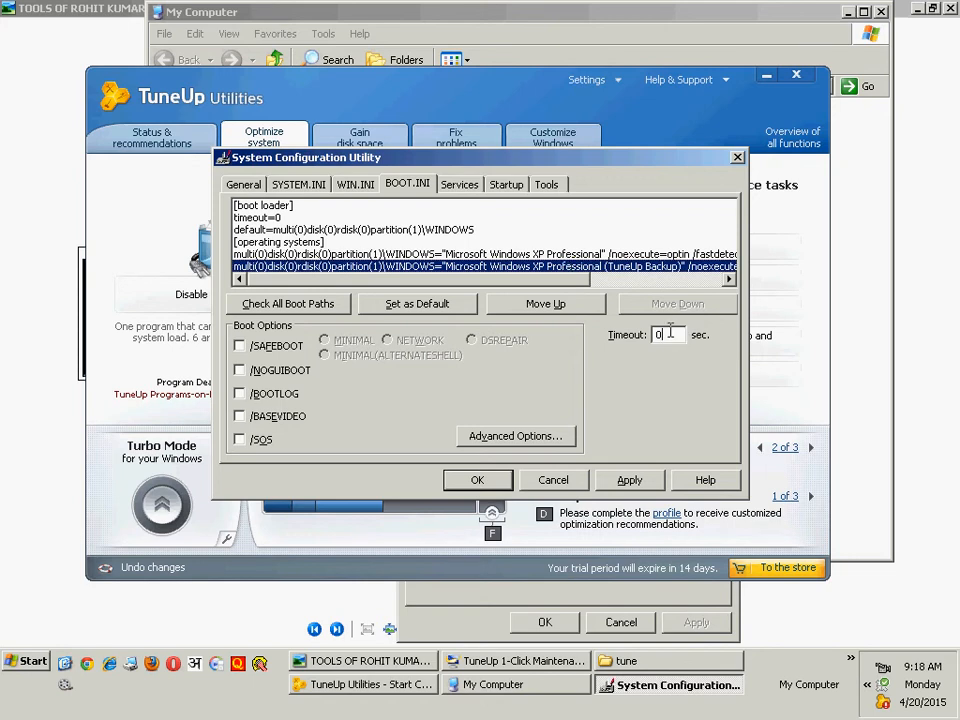
left_click(462, 273)
left_click(482, 345)
left_click_drag(478, 284, 442, 272)
left_click_drag(544, 283, 699, 279)
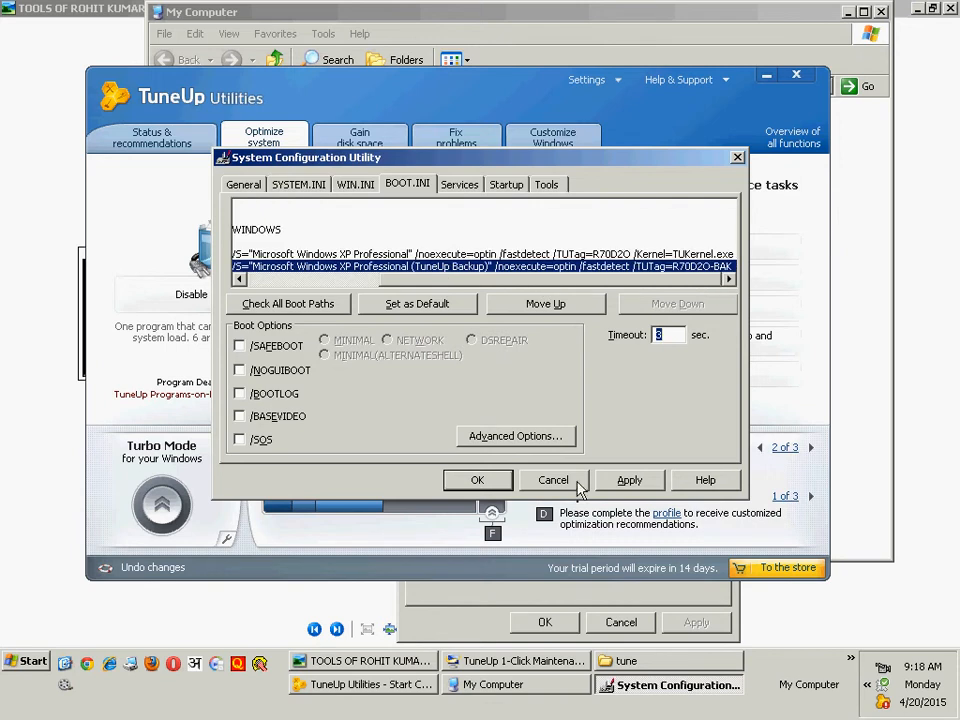
Switch to My Computer, look into drive BLANK (D:), and return to the drive overview.
left_click(511, 685)
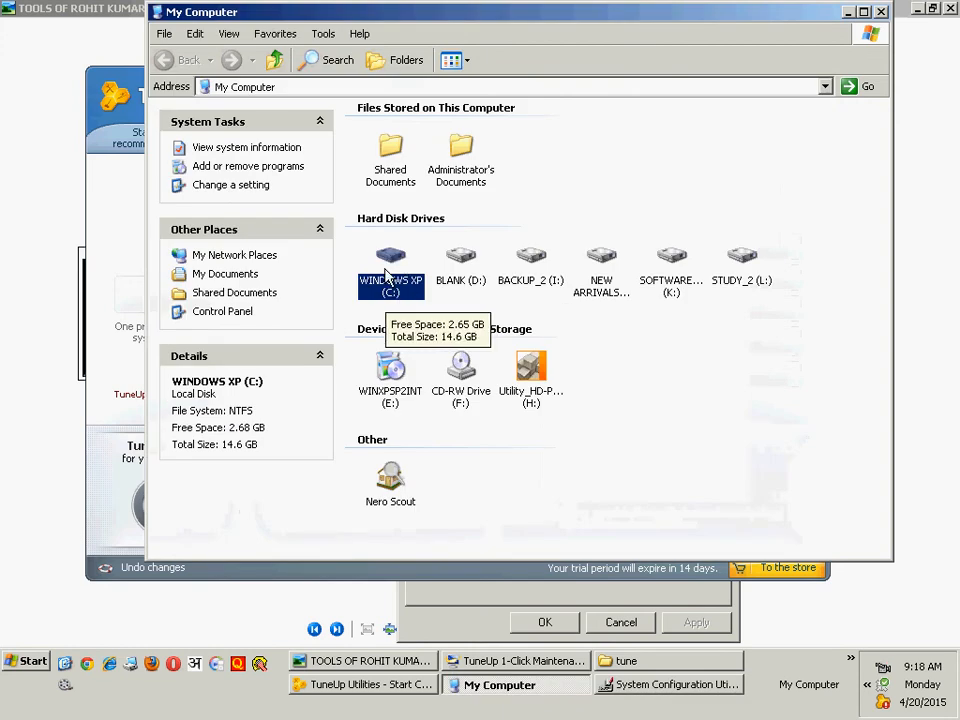
double_click(461, 262)
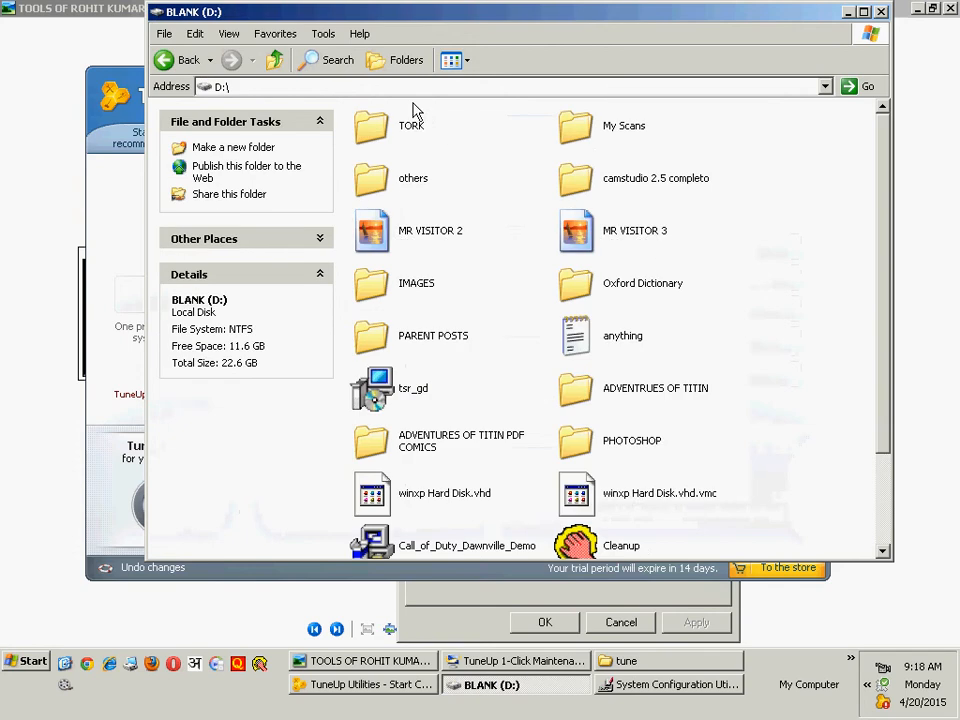
left_click(277, 60)
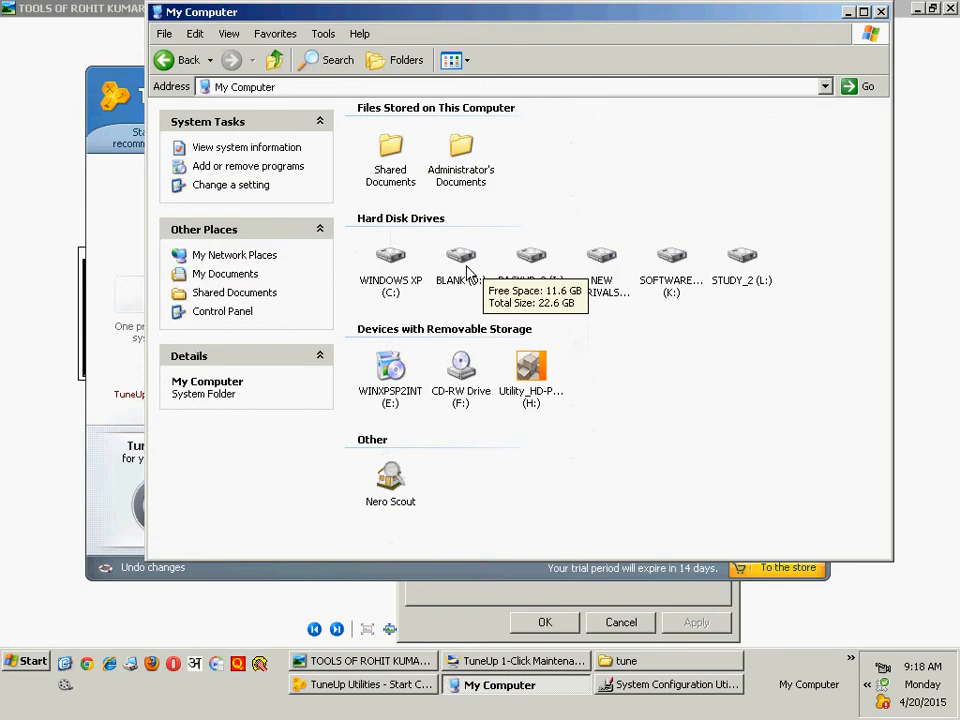
View the details of the hard disk drives, select BACKUP_2 (I:) through STUDY_2 (L:) together, and go back to drives D: and C:.
left_click(464, 268)
left_click(531, 258)
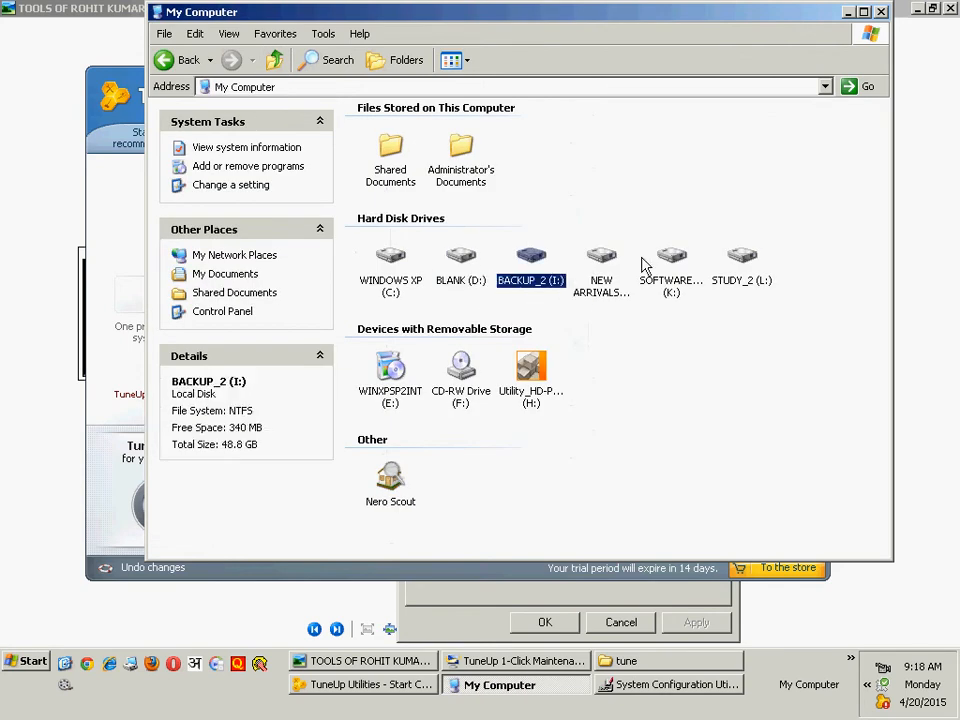
key("Right")
key("Right")
key("Right")
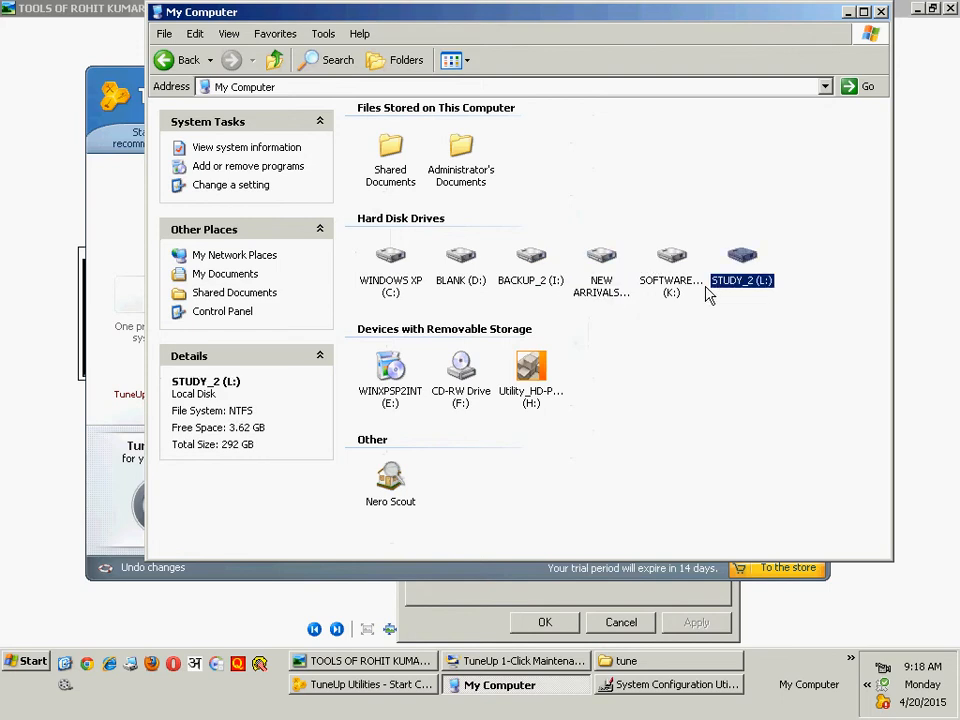
left_click(527, 278)
left_click_drag(516, 228, 751, 270)
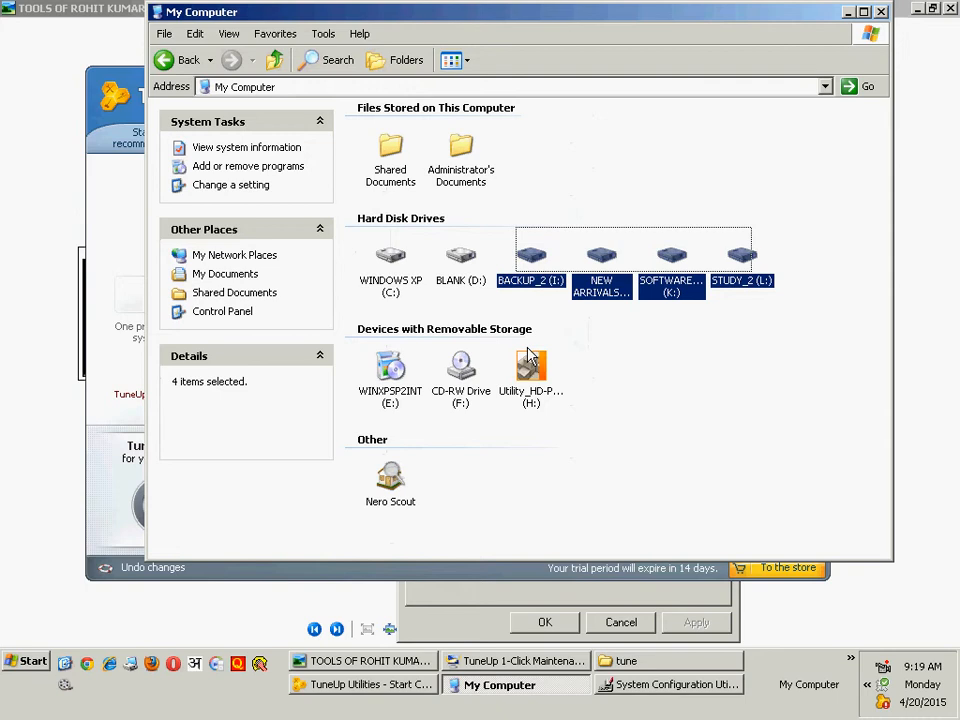
left_click_drag(480, 226, 461, 289)
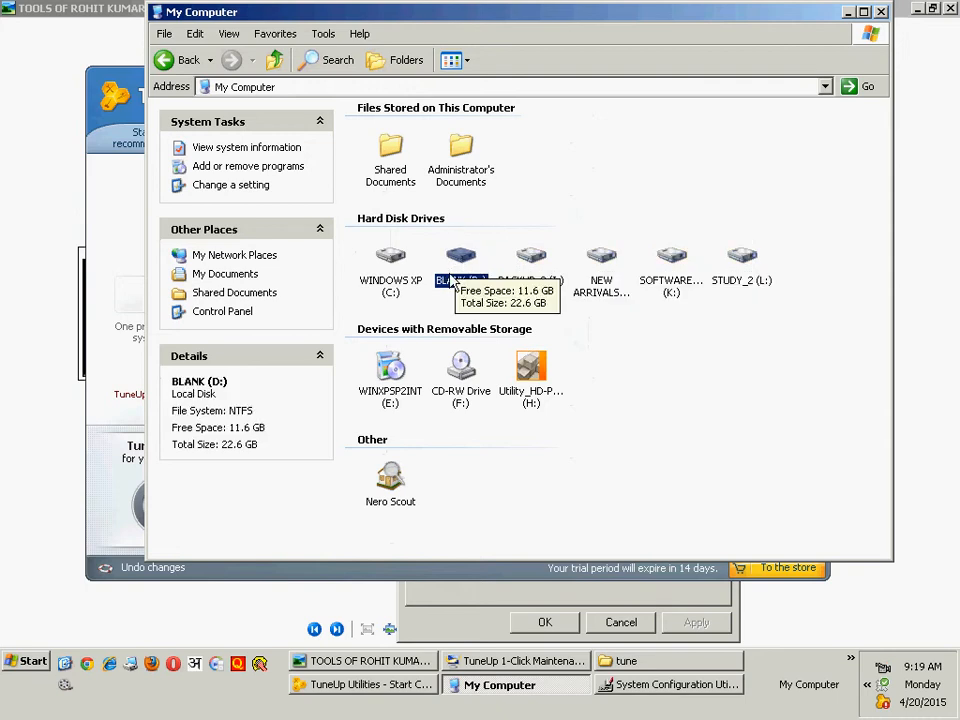
left_click(388, 285)
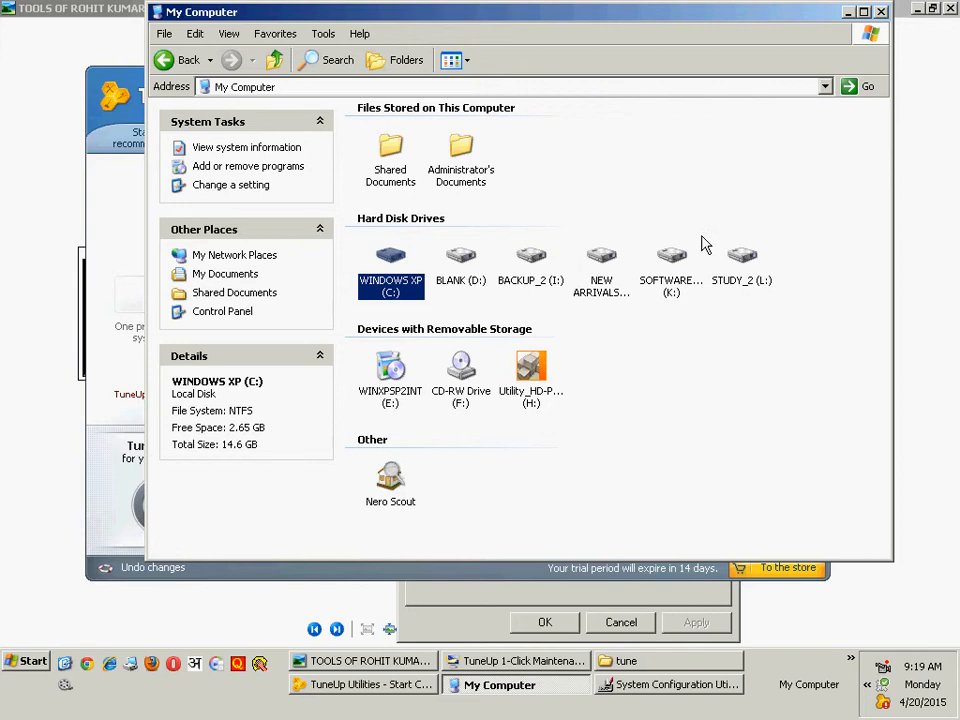
Close My Computer and cancel the pending changes in the System Configuration Utility.
left_click(881, 13)
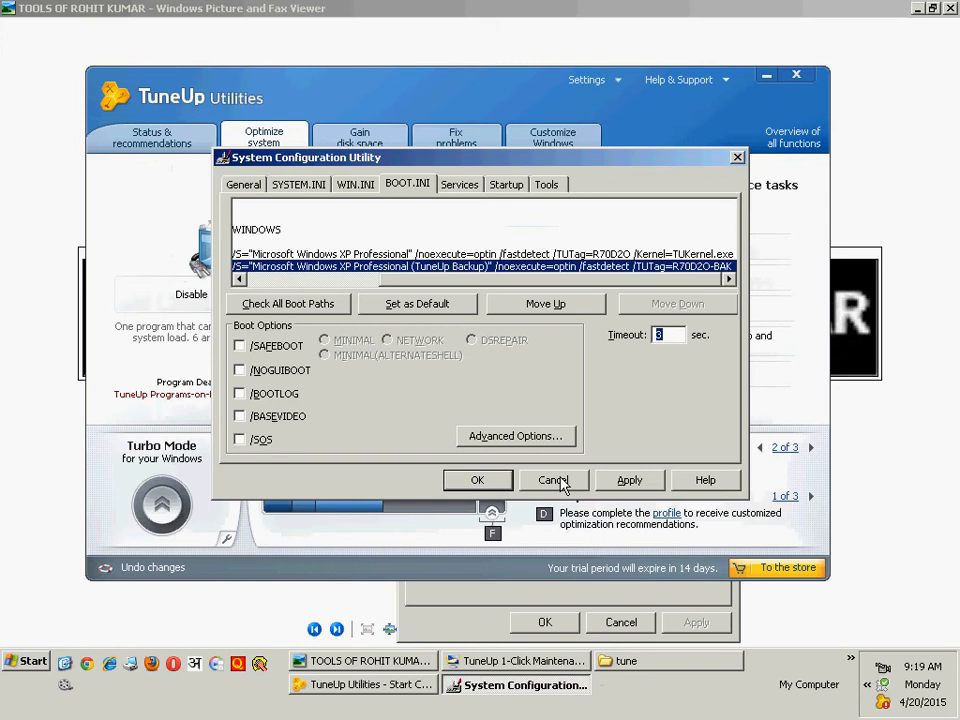
left_click(553, 481)
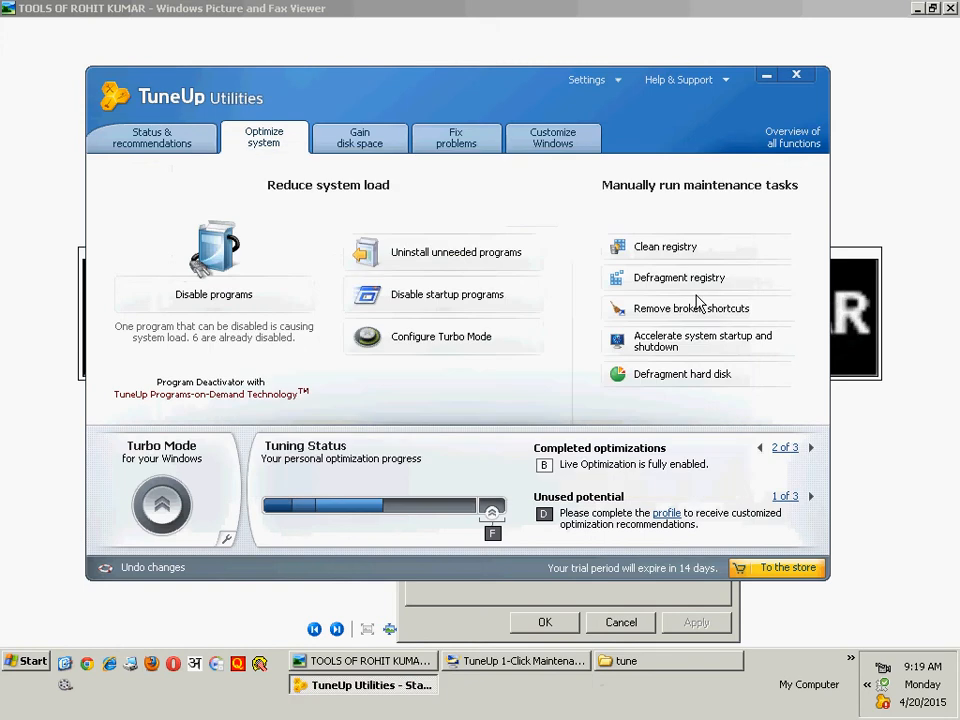
Open TuneUp StartUp Manager for disabling startup programs and run msconfig again alongside it.
left_click(437, 307)
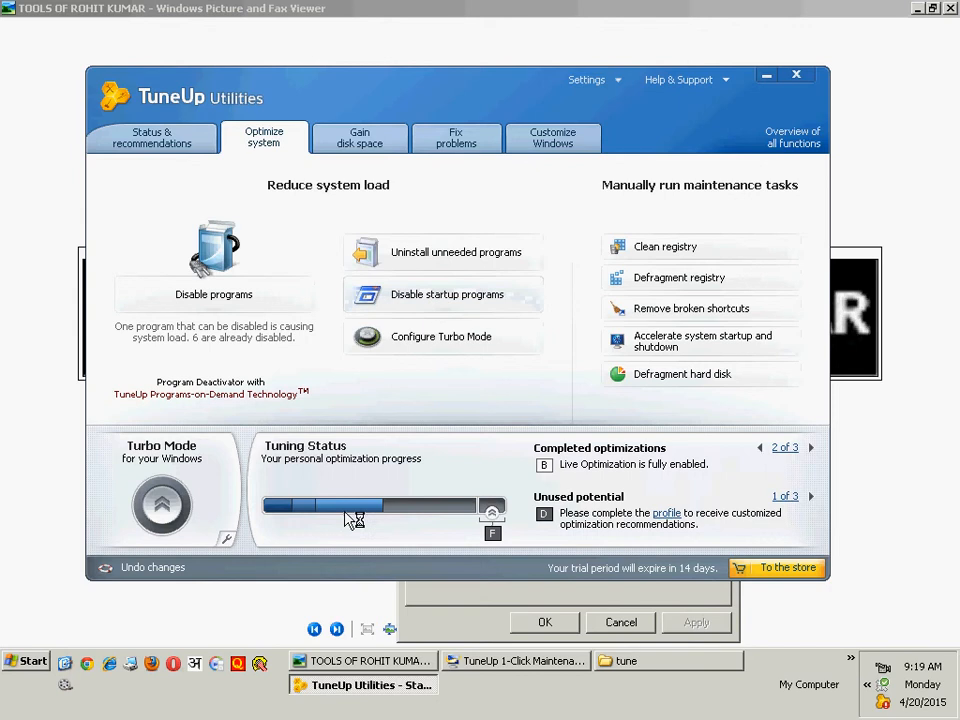
left_click(33, 661)
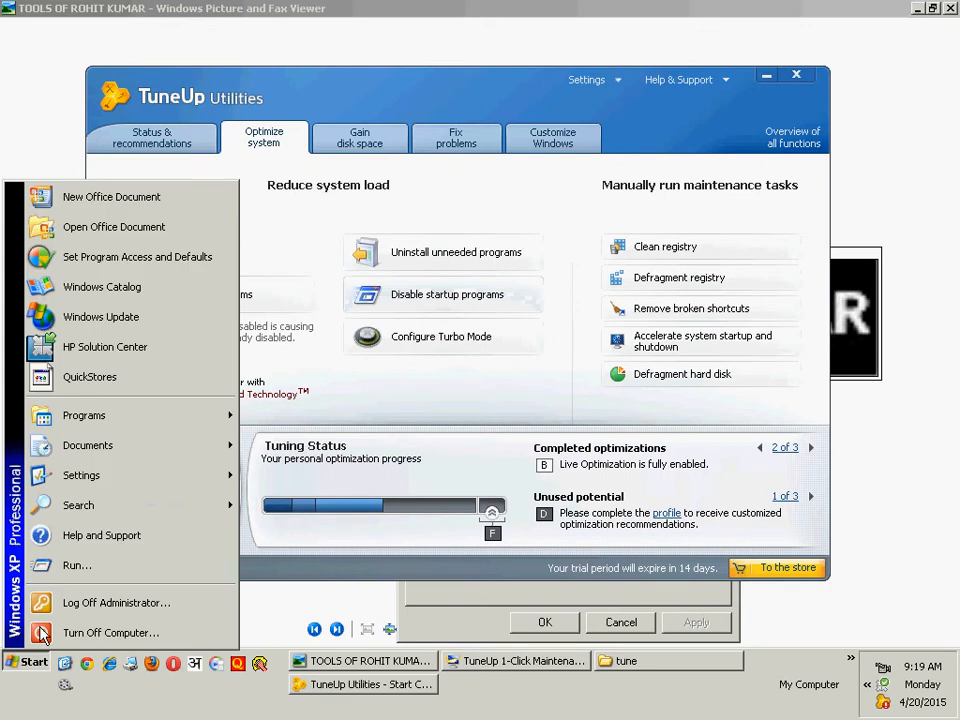
left_click(77, 565)
key("Return")
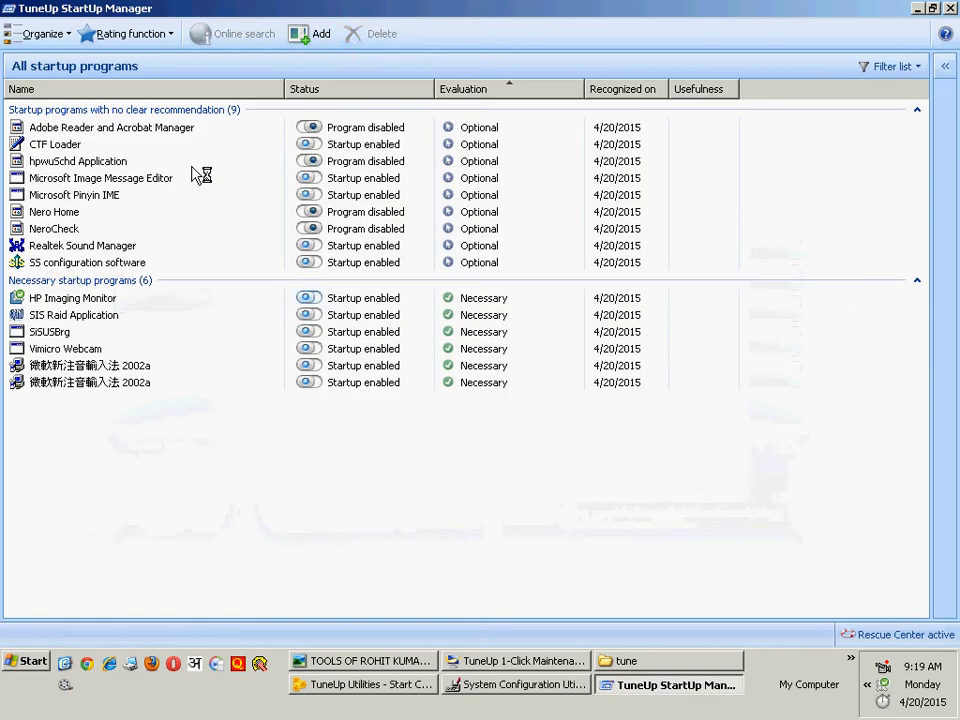
View the actions available for hpwuSchd Application in the startup programs list and dismiss them.
left_click(371, 163)
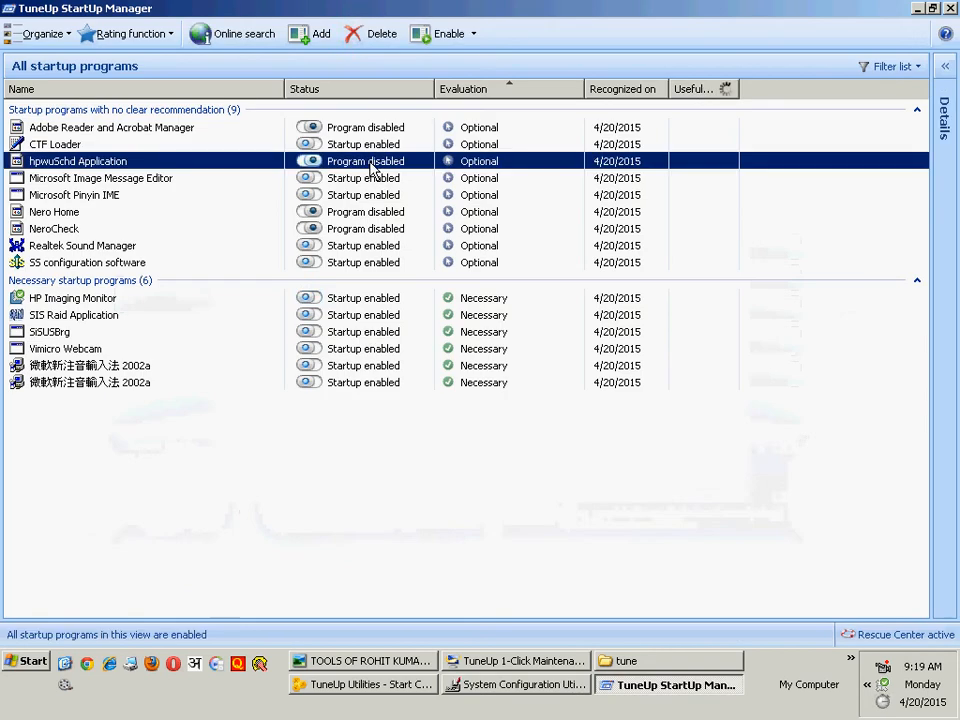
right_click(371, 167)
left_click(469, 625)
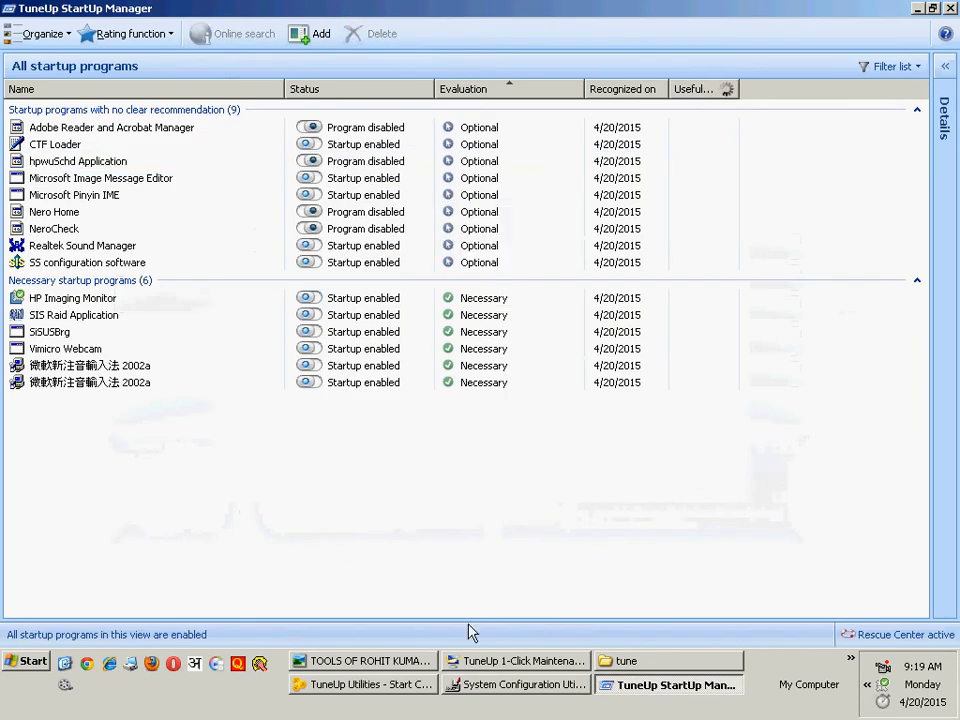
Clear the IMJPMIG startup item in the System Configuration Utility and close both it and StartUp Manager without applying.
left_click(545, 688)
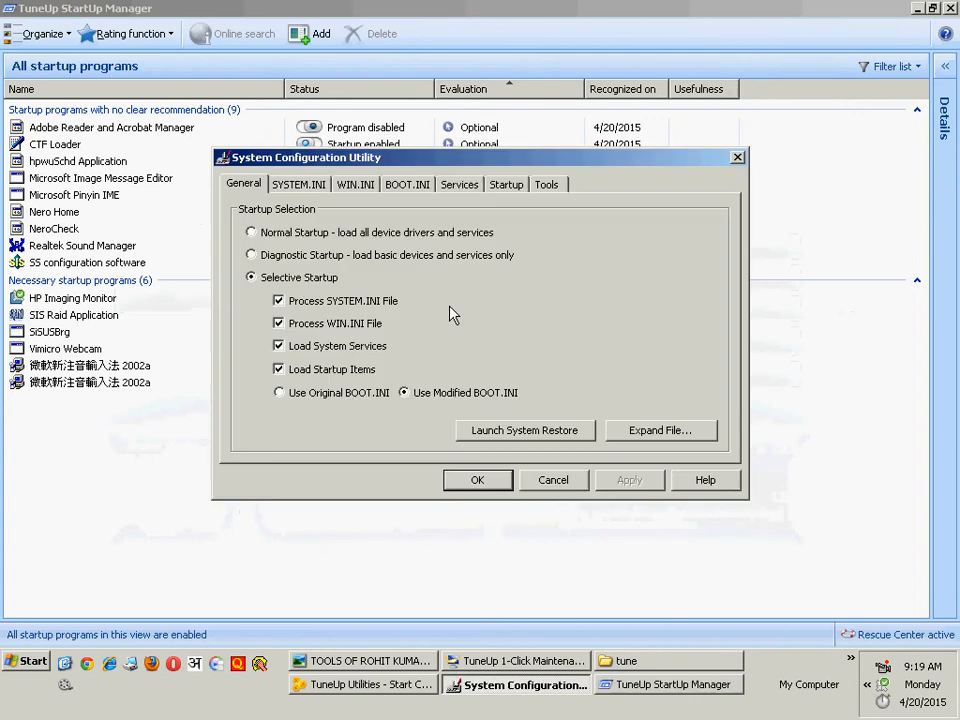
left_click(493, 188)
left_click(244, 307)
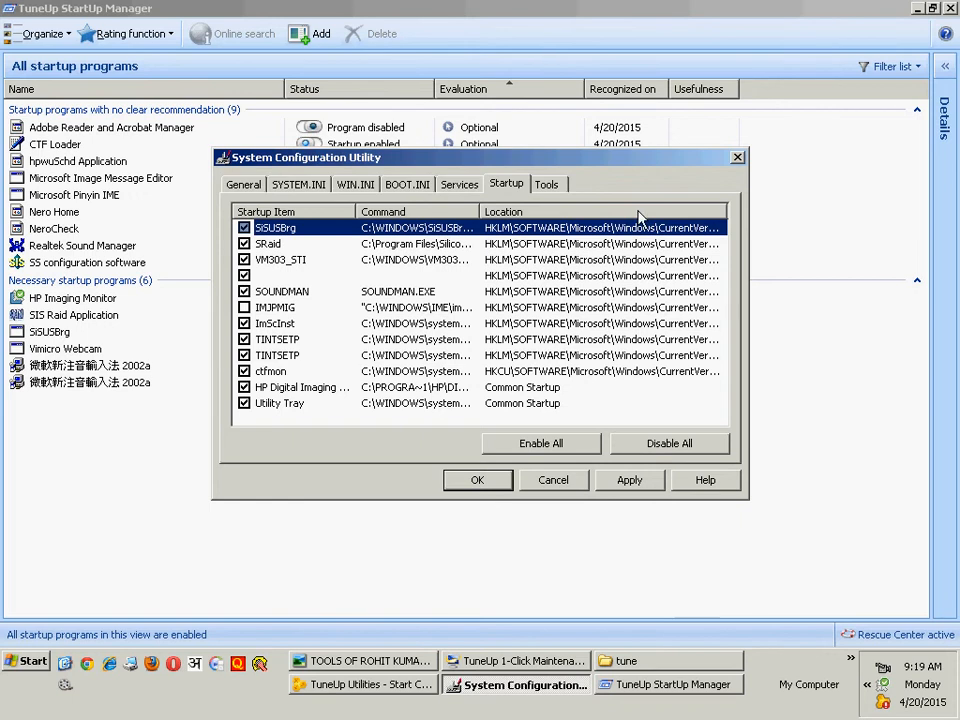
left_click(738, 159)
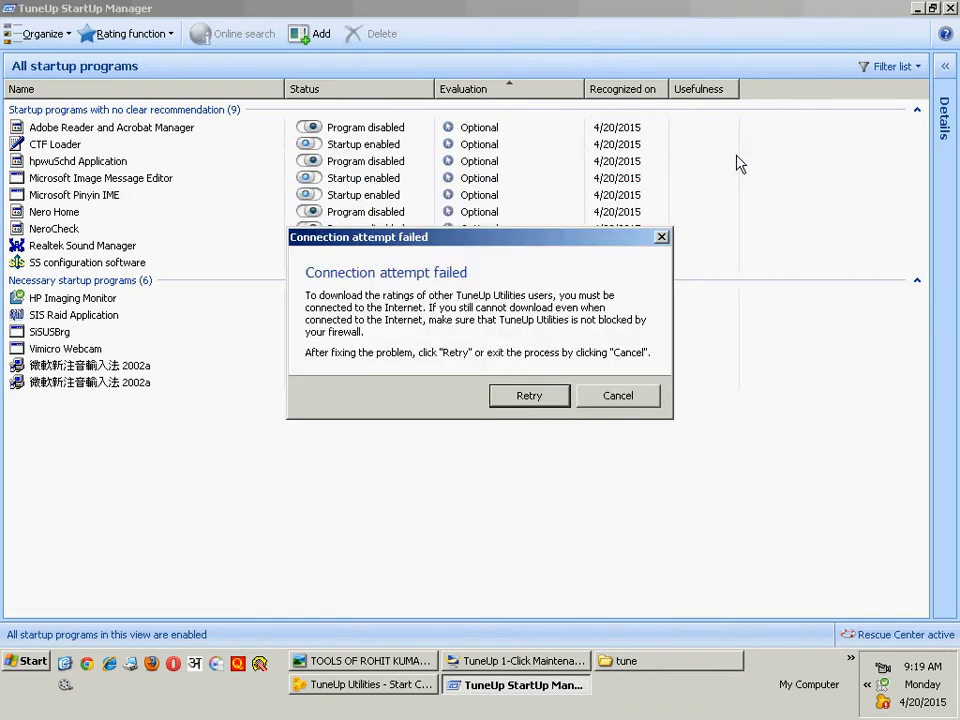
left_click(633, 398)
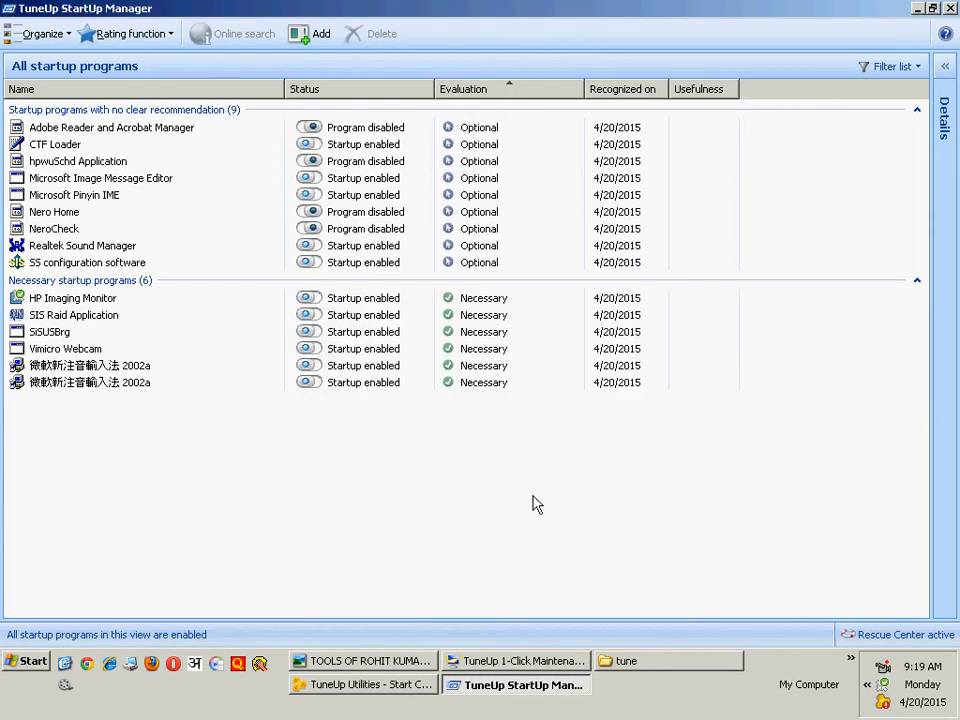
left_click(952, 8)
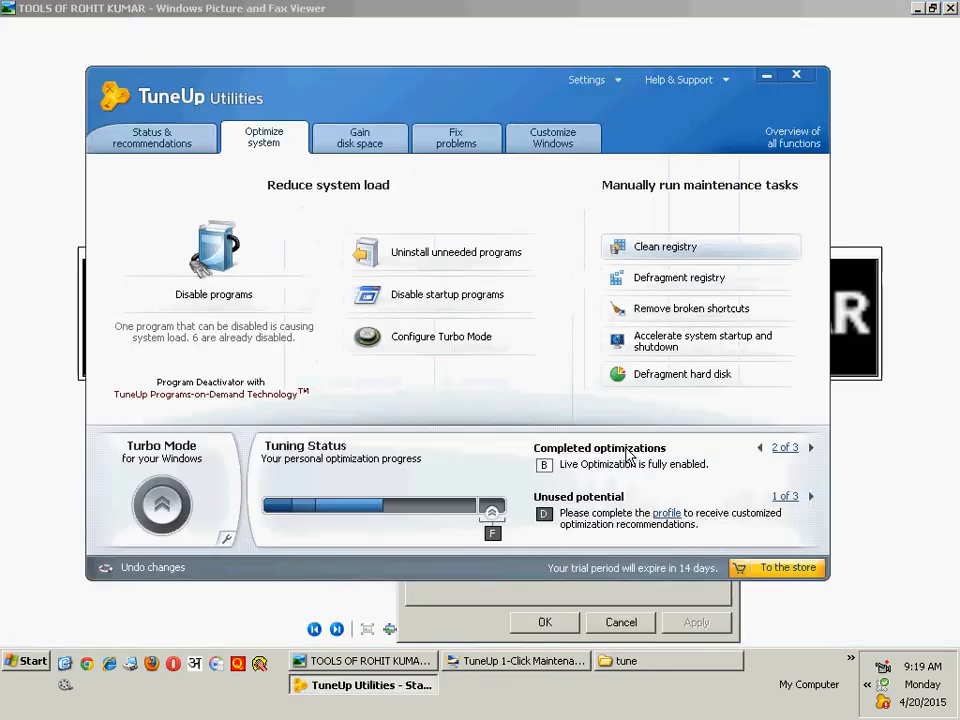
View the Turbo Mode configuration options for postponing automatic maintenance tasks and cancel the wizard.
left_click(436, 345)
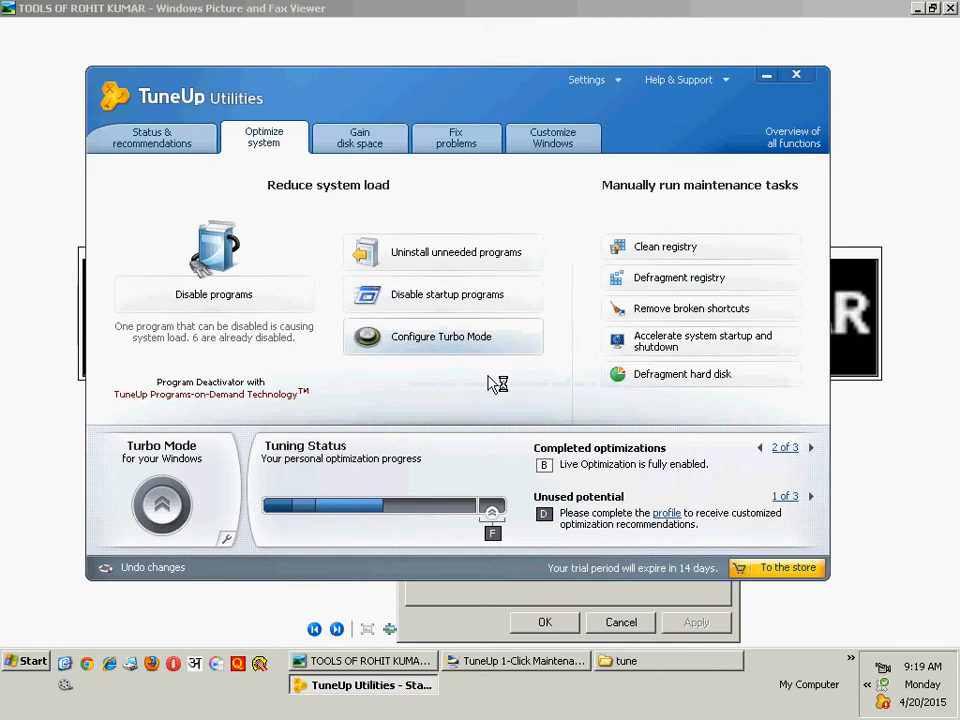
key("Return")
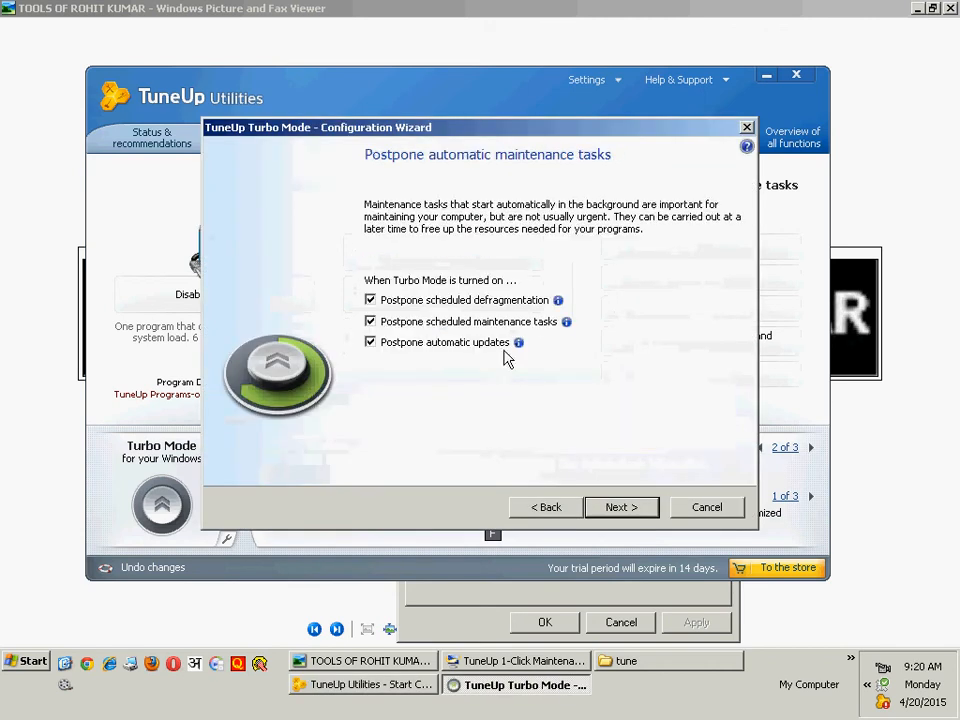
left_click(707, 507)
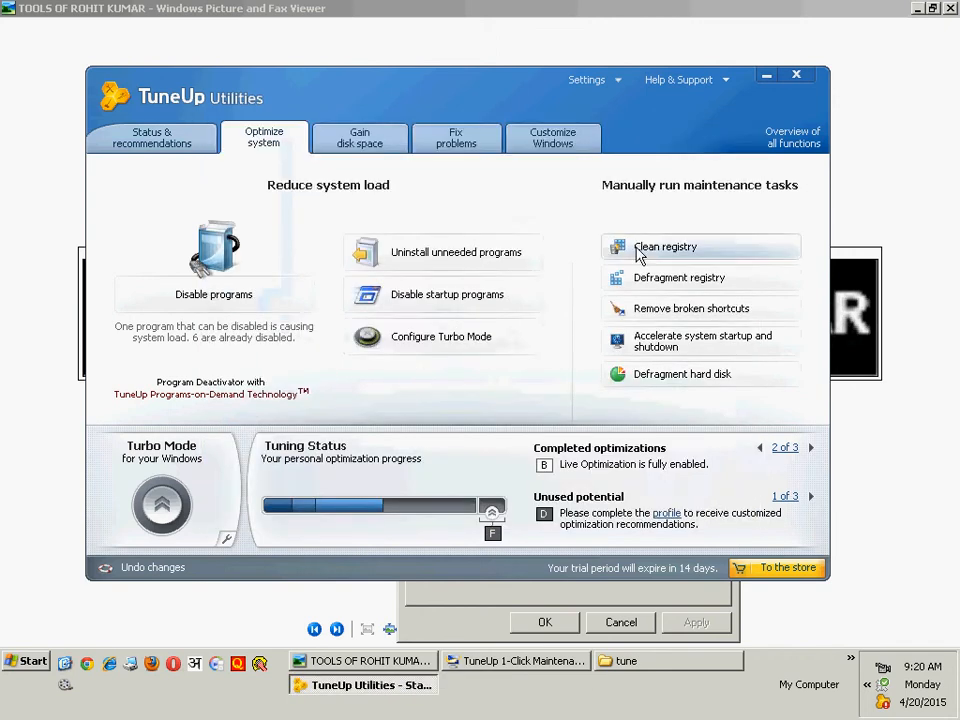
Run a complete registry scan with Registry Cleaner and display the problems it finds.
left_click(687, 252)
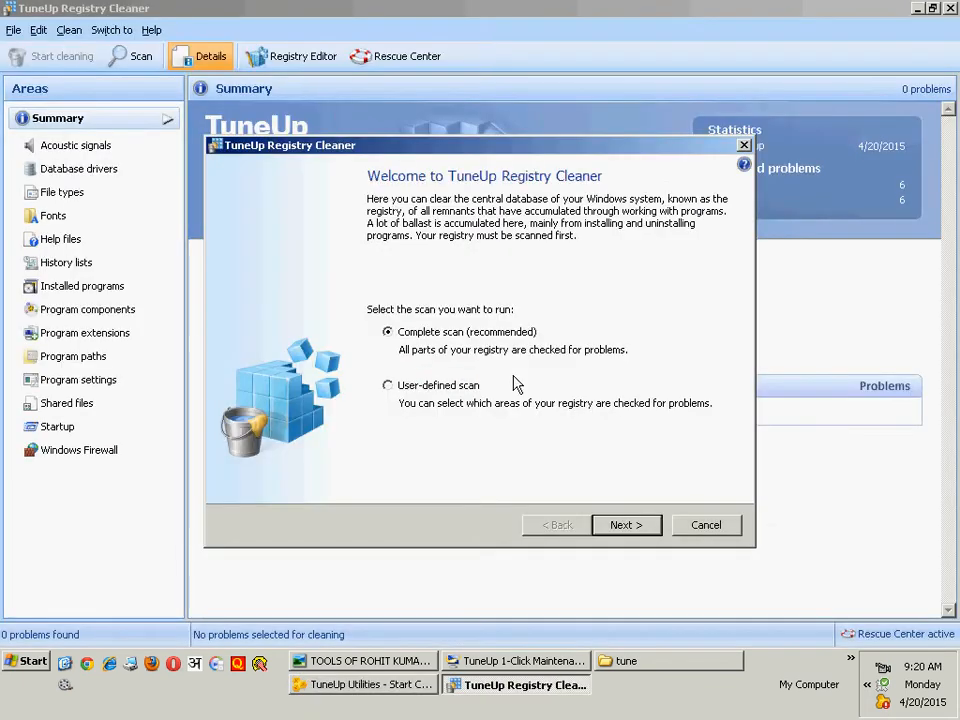
key("Return")
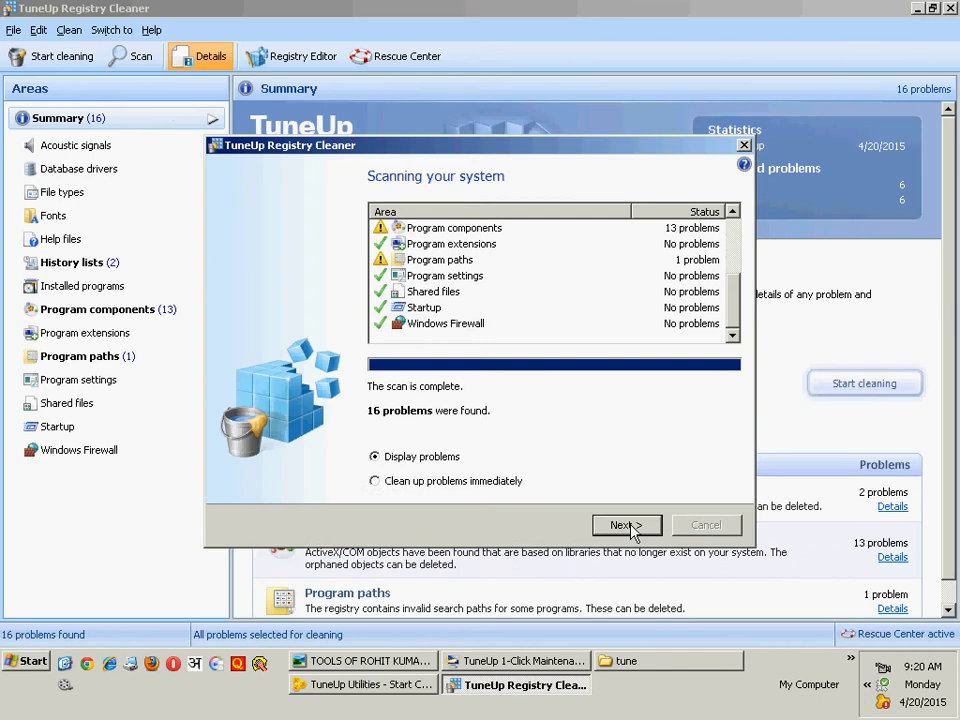
left_click(631, 527)
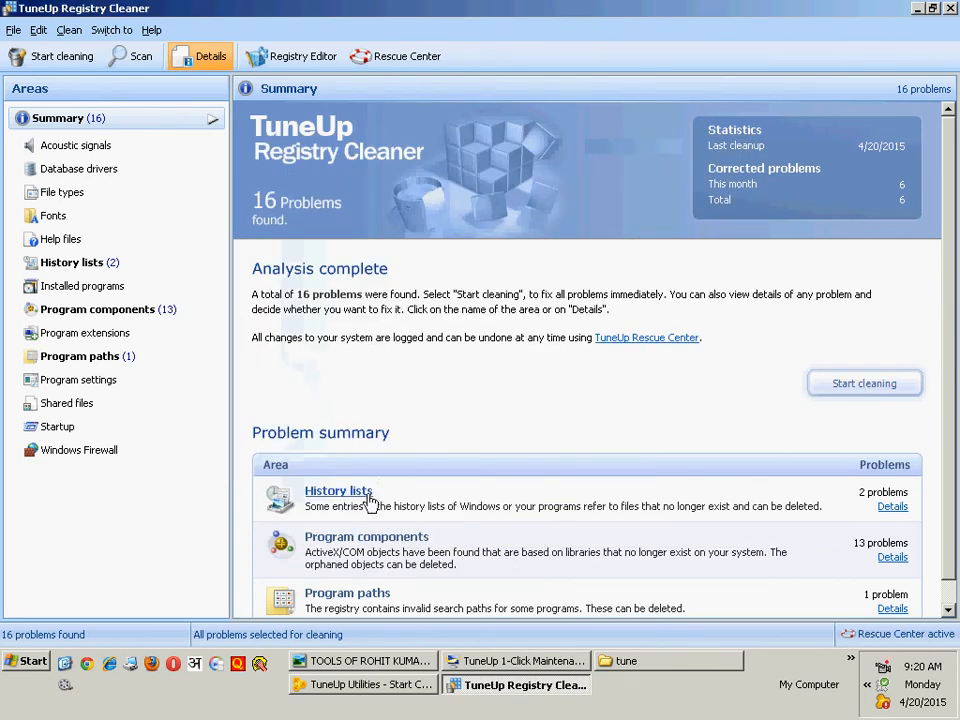
Clean all the selected registry problems and close Registry Cleaner.
left_click(822, 391)
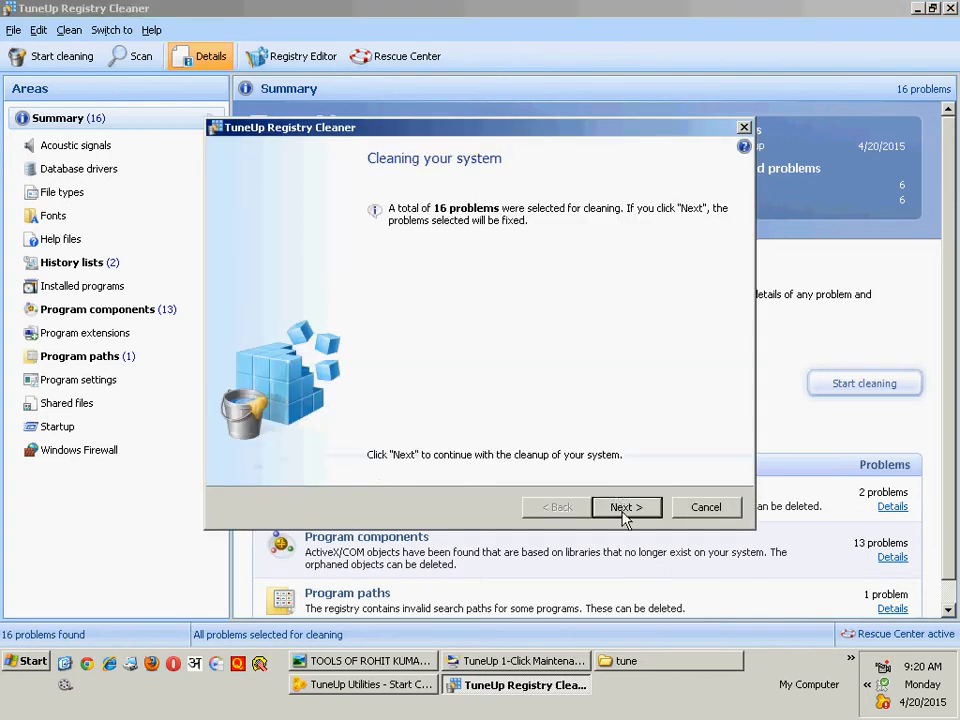
left_click(625, 510)
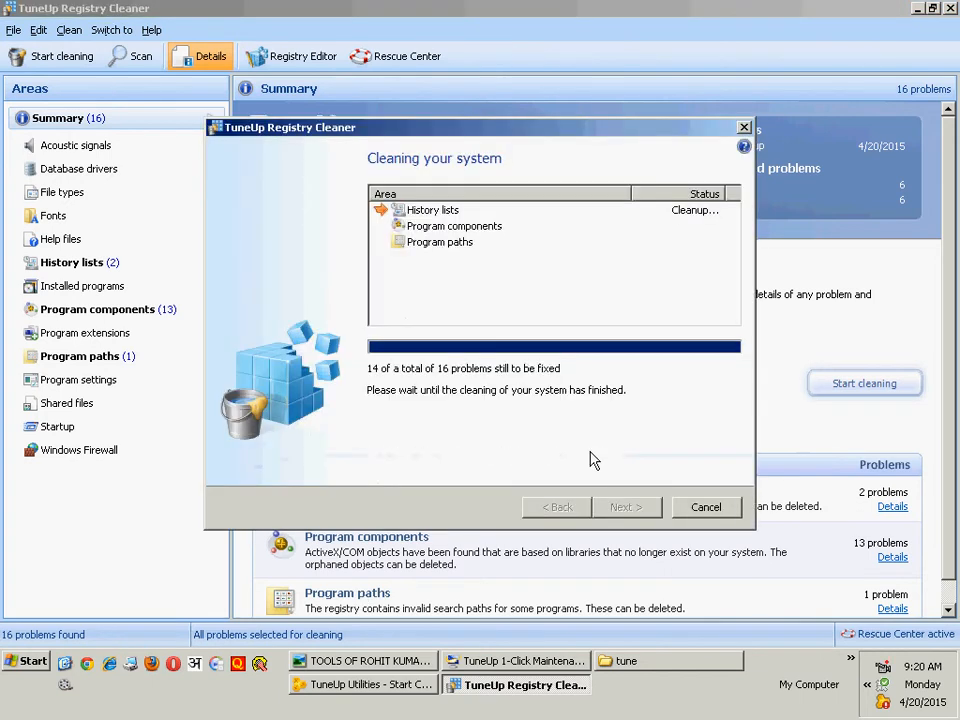
left_click(646, 513)
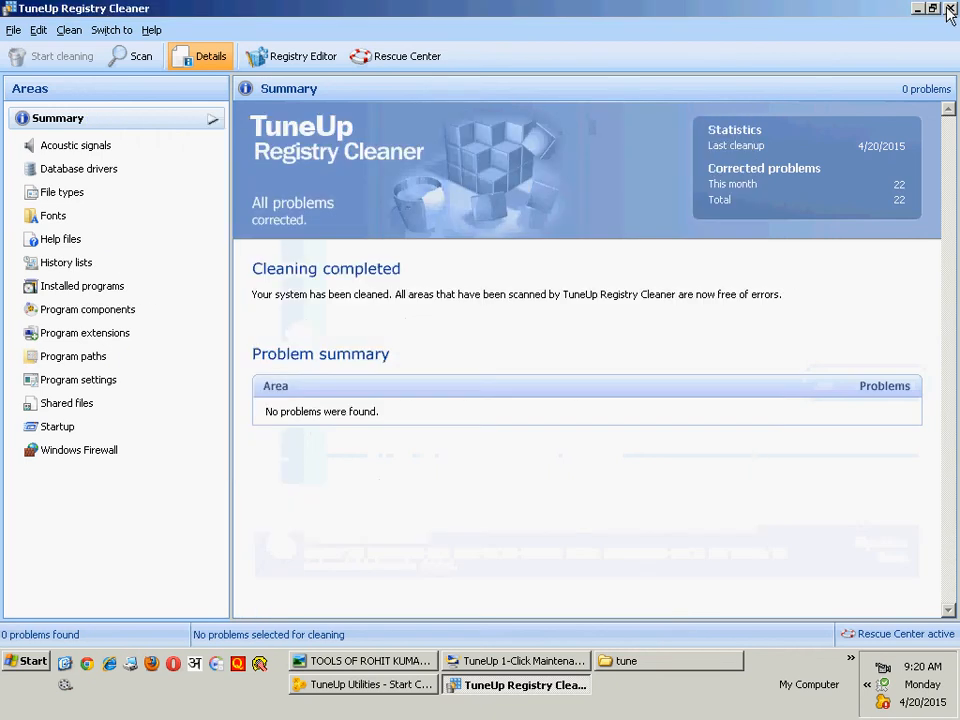
left_click(950, 9)
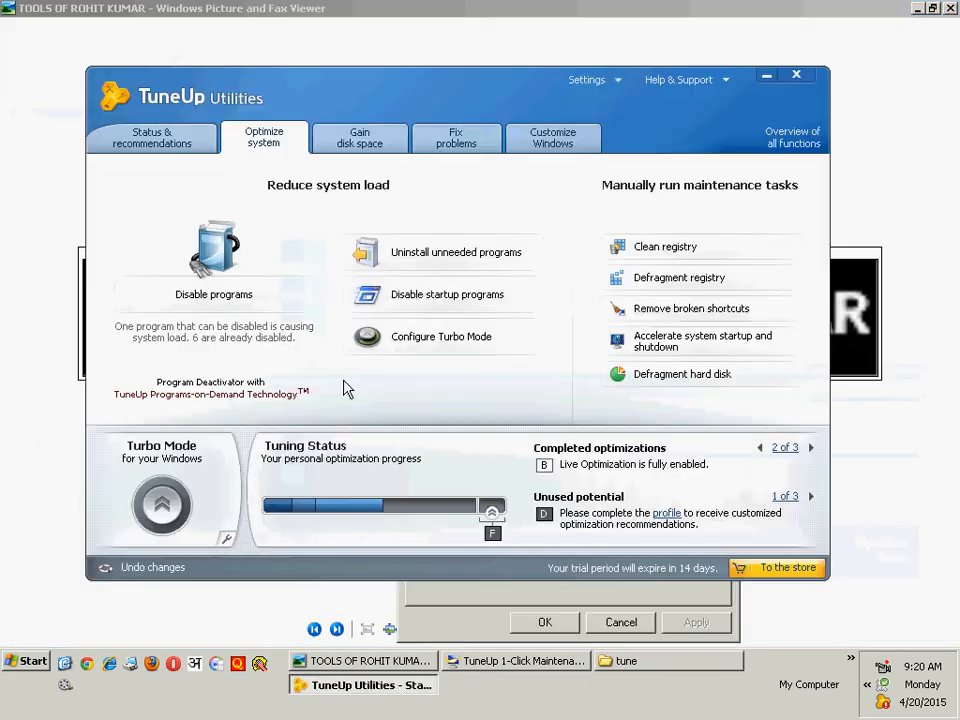
View the Registry Defrag introduction and cancel it without analyzing the registry.
left_click(660, 280)
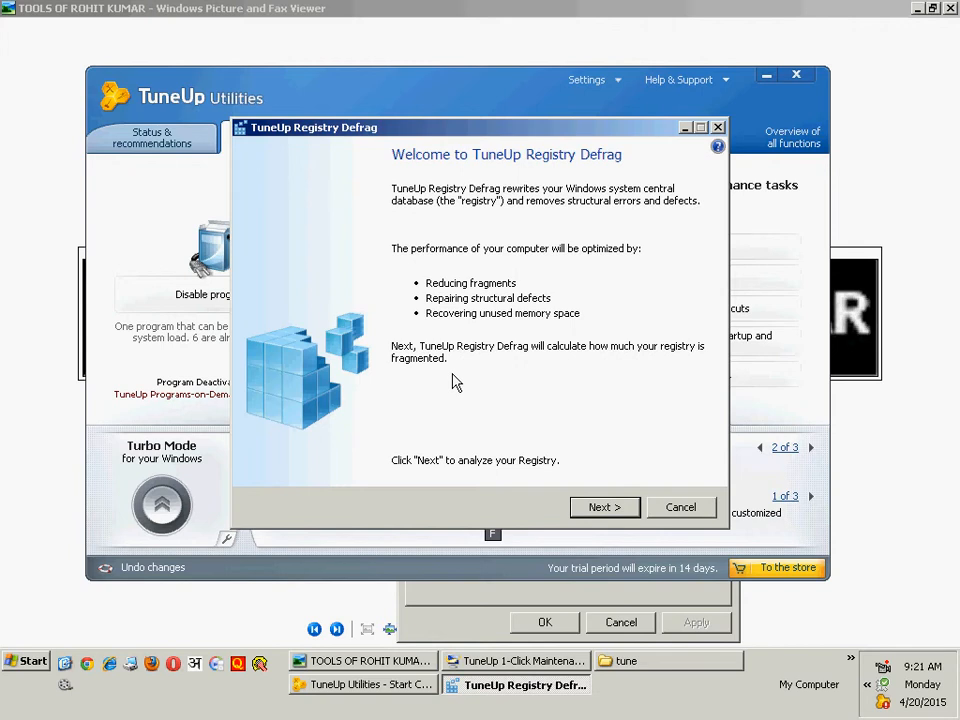
left_click(682, 510)
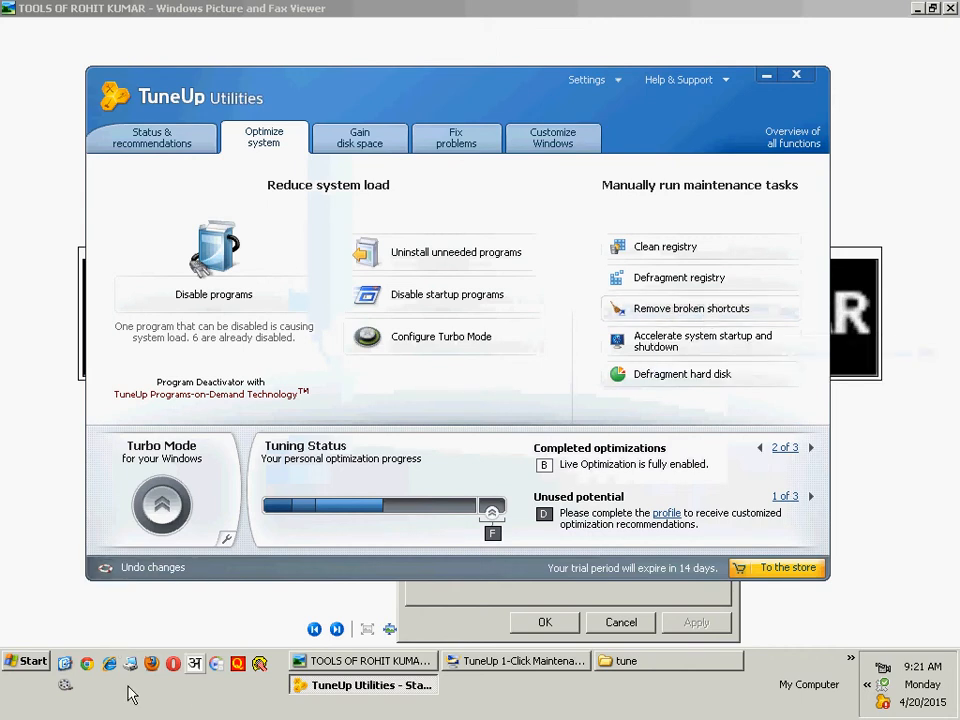
Check the computer for broken shortcuts and for startup and shutdown optimization recommendations, closing each tool.
left_click(666, 312)
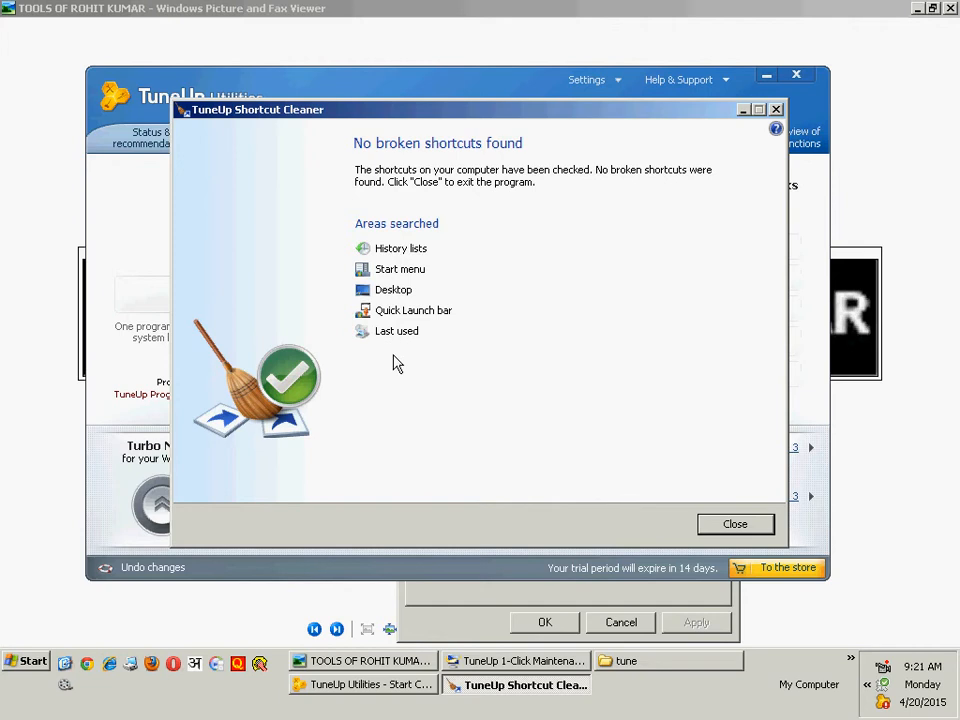
left_click(760, 526)
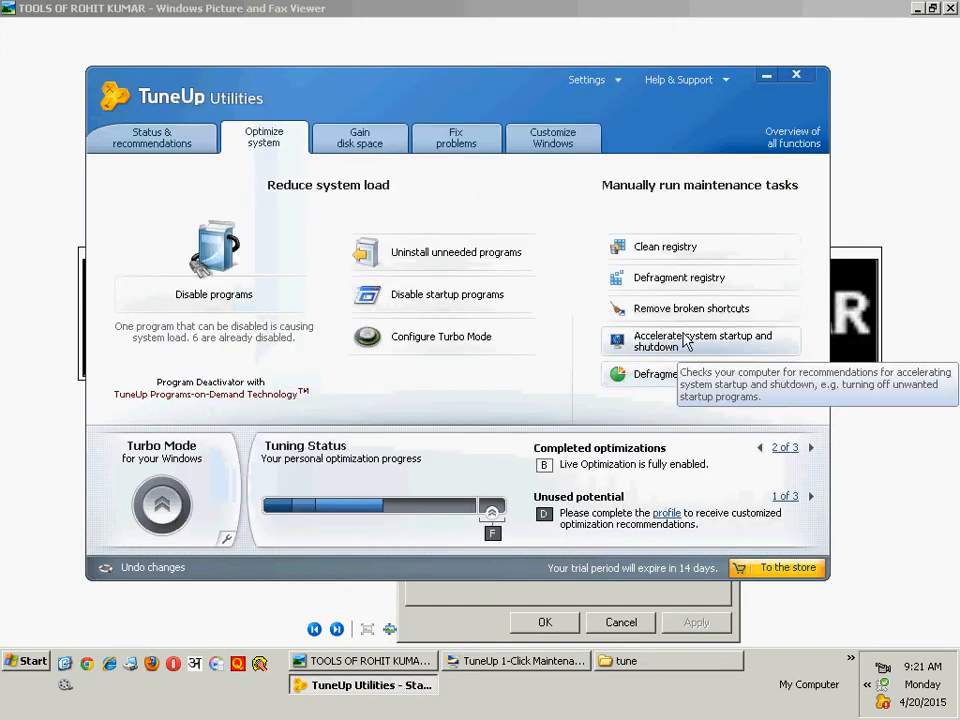
left_click(760, 345)
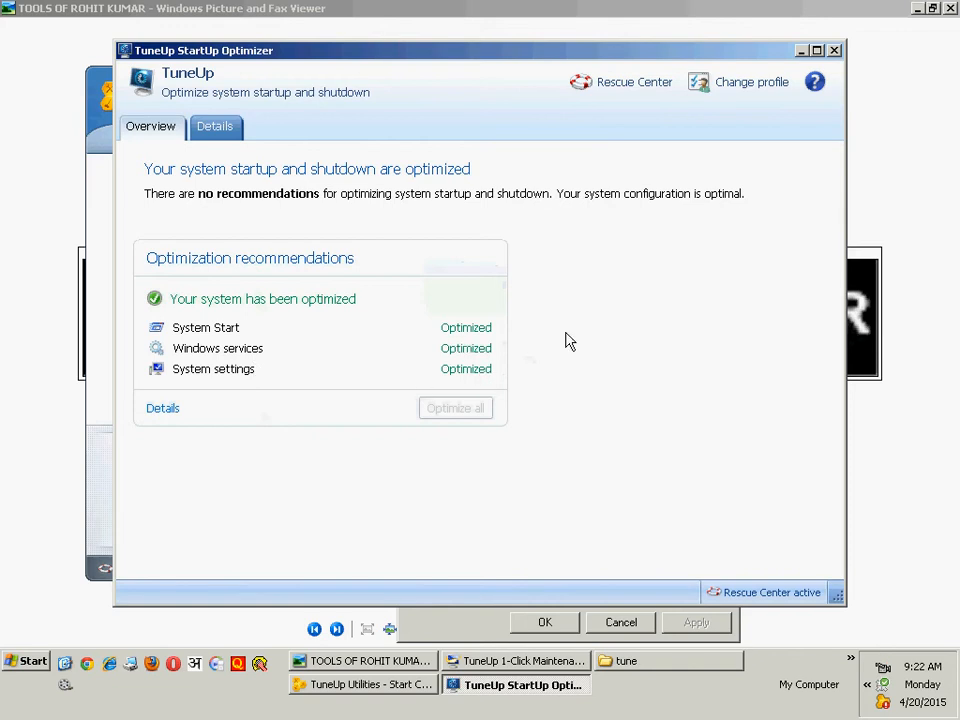
left_click(833, 51)
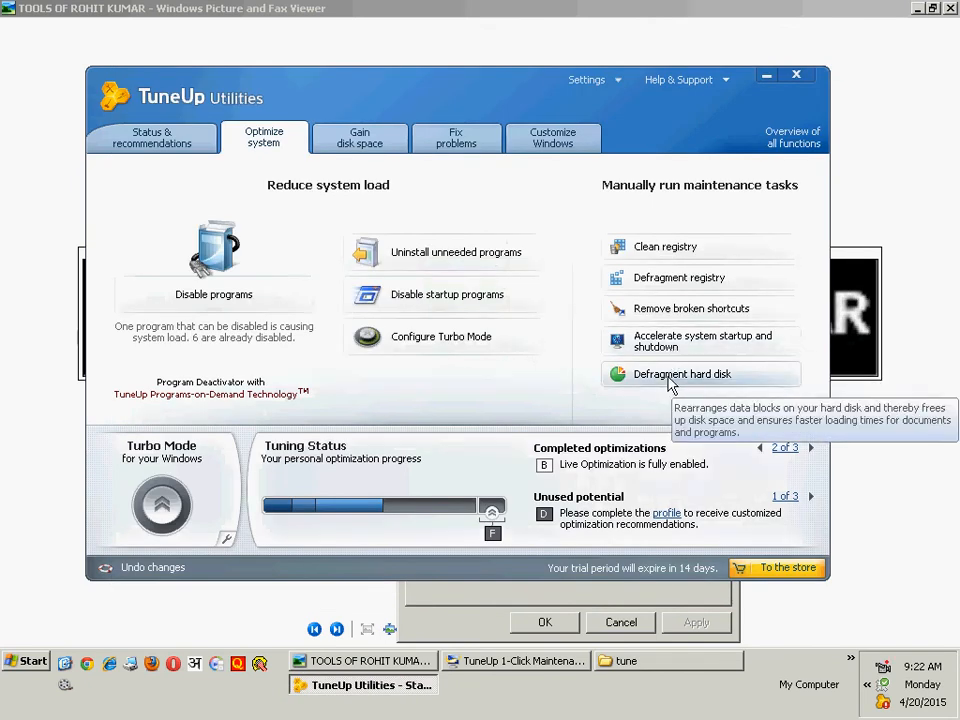
Try to start the TuneUp hard disk defragmentation and check the progress of 1-Click Maintenance.
left_click(515, 661)
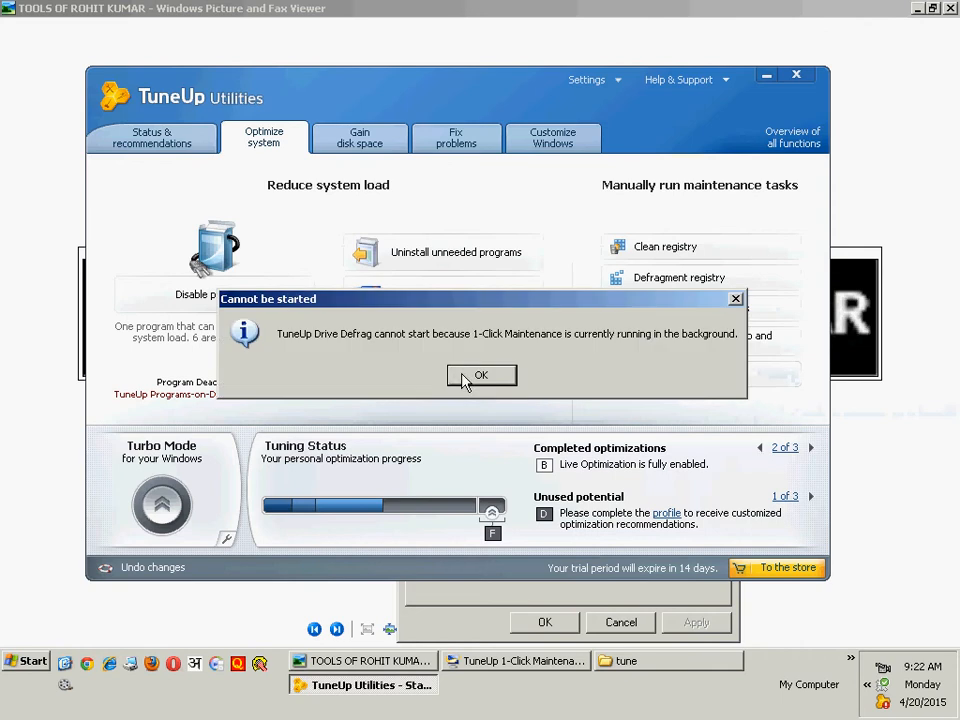
left_click(481, 374)
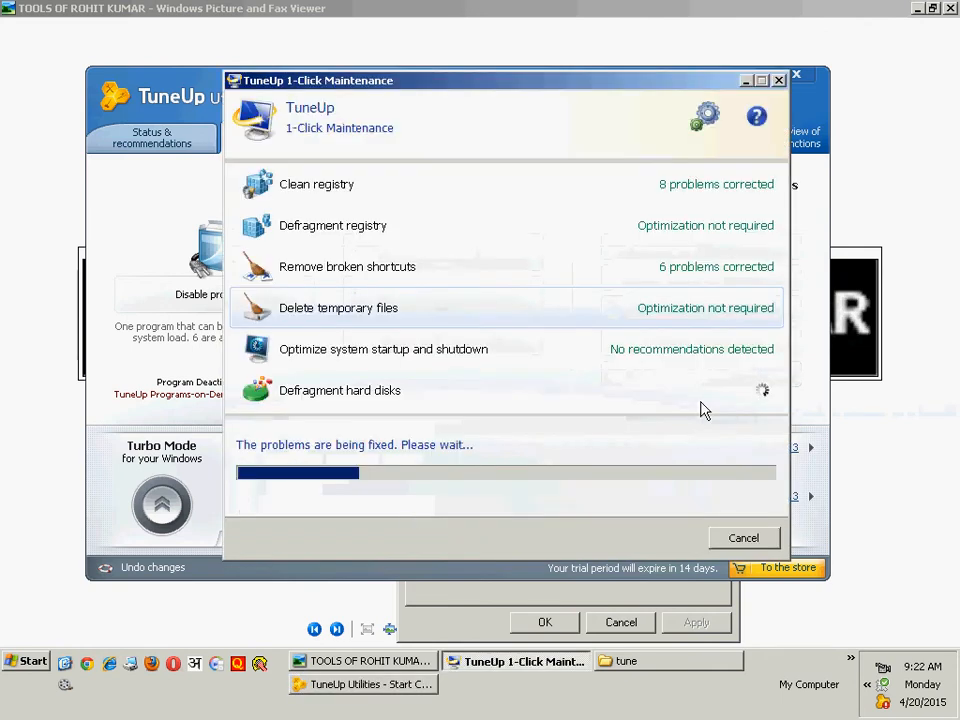
left_click(145, 390)
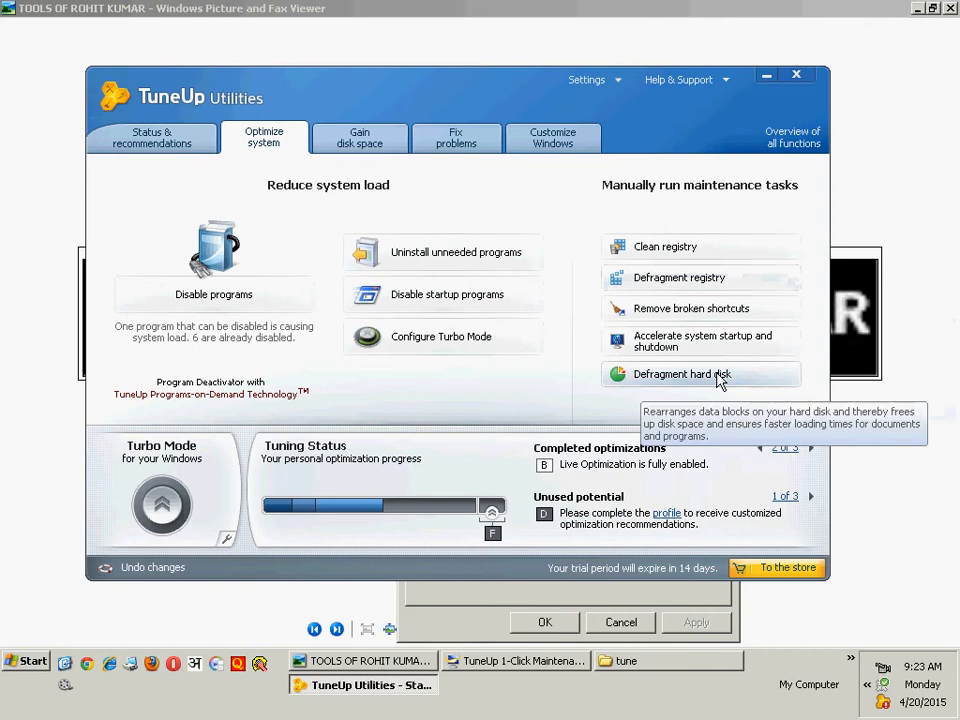
left_click(490, 666)
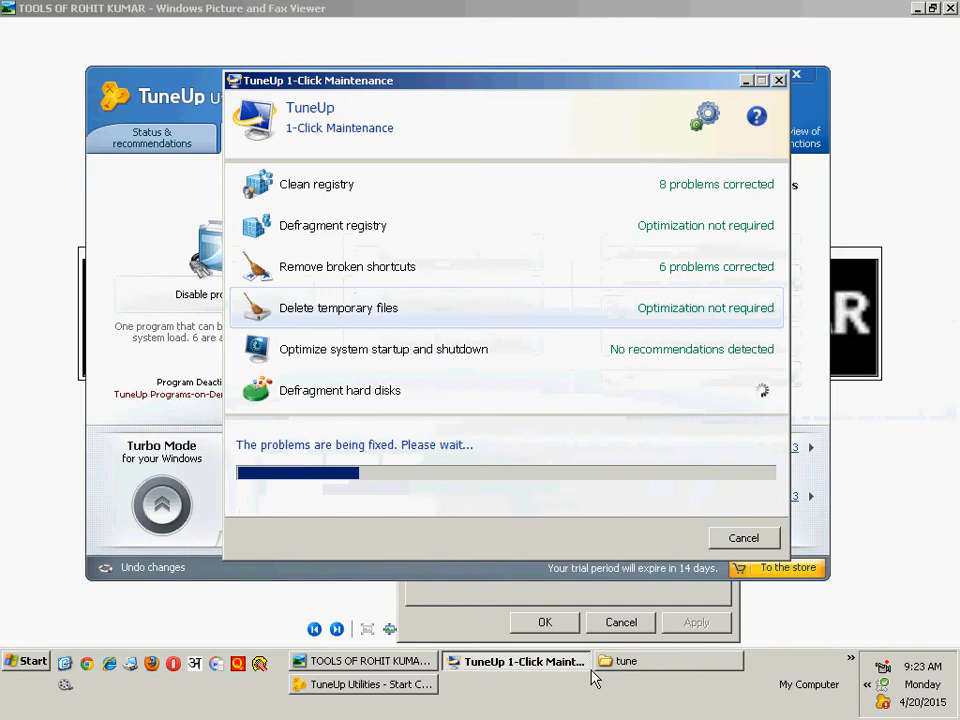
Open the properties of the WINDOWS XP (C:) drive from My Computer and launch the Windows Disk Defragmenter.
left_click(626, 664)
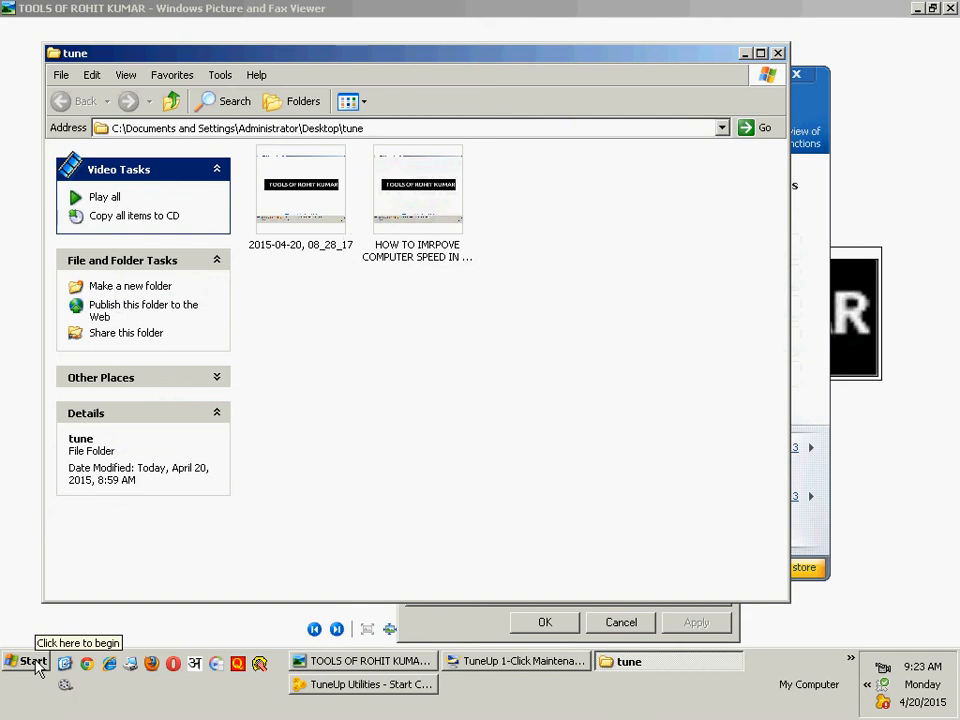
key("super+e")
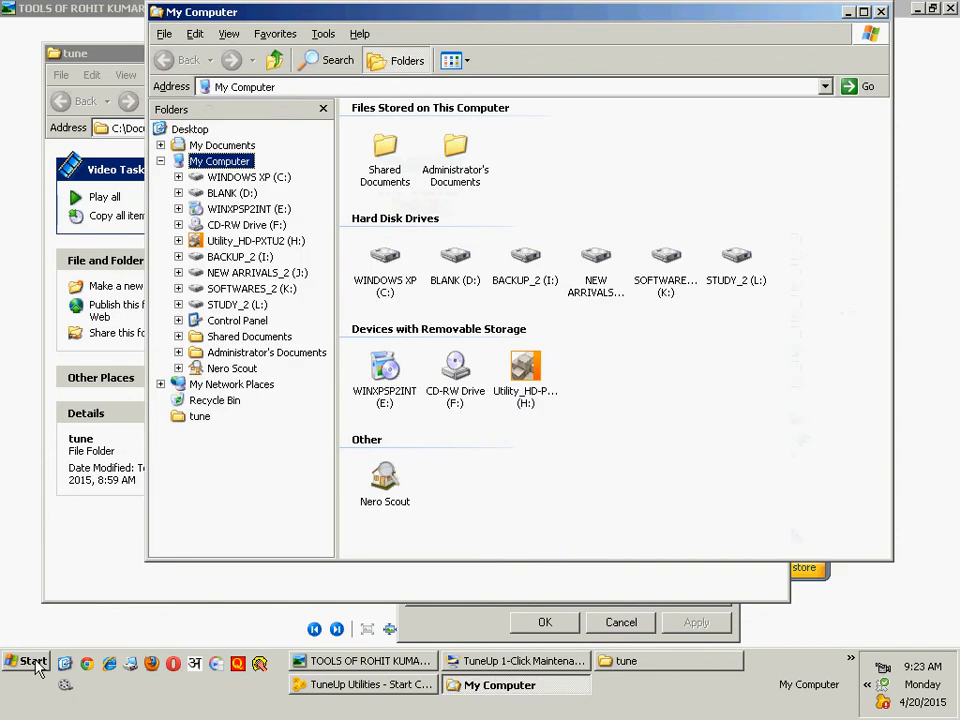
left_click(393, 262)
right_click(402, 258)
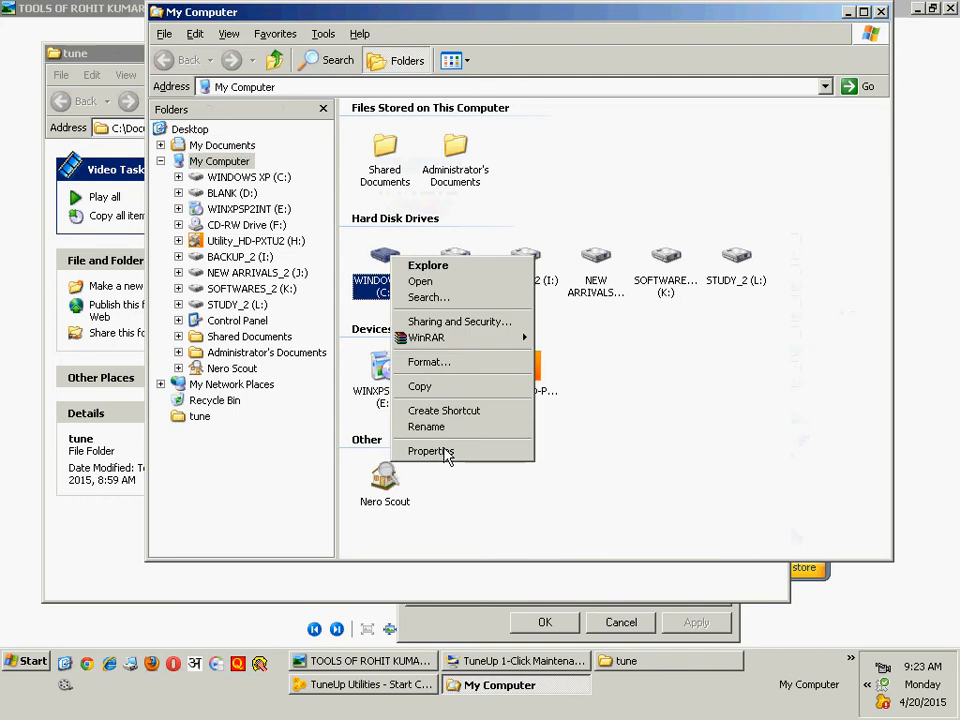
left_click(431, 451)
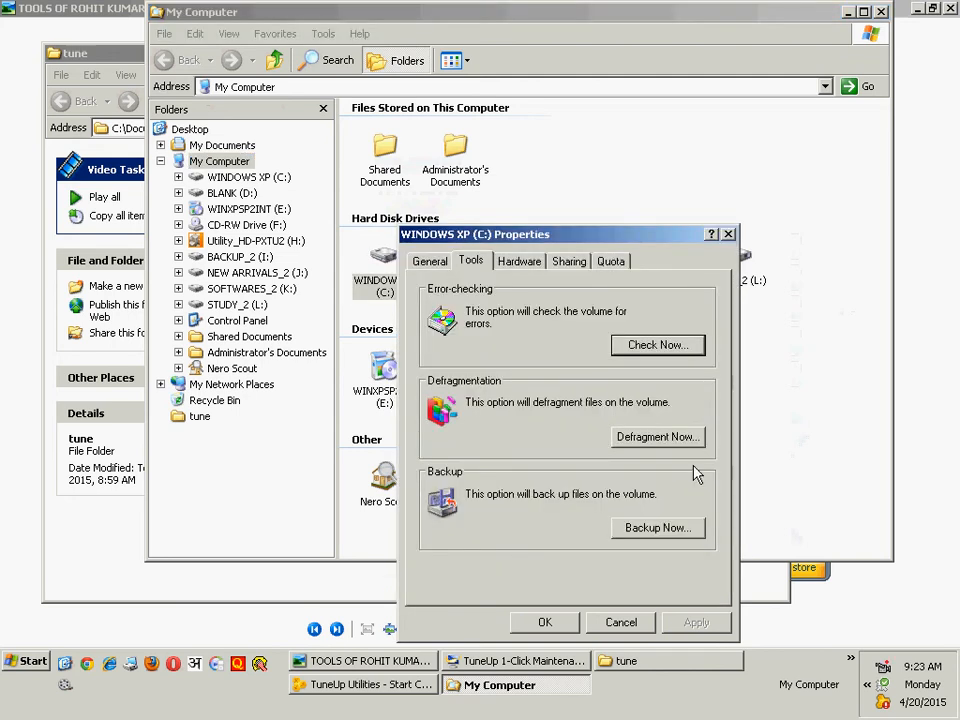
left_click(680, 440)
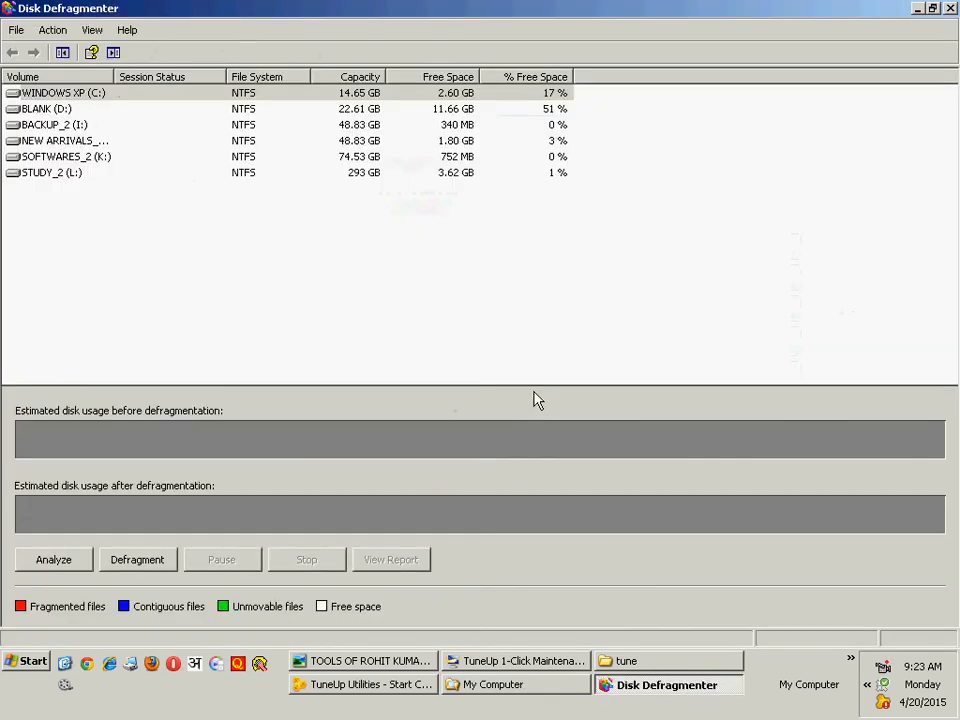
Analyze the BLANK (D:) volume for fragmentation, highlight the recommendation and close the analysis result.
left_click(50, 109)
left_click(55, 559)
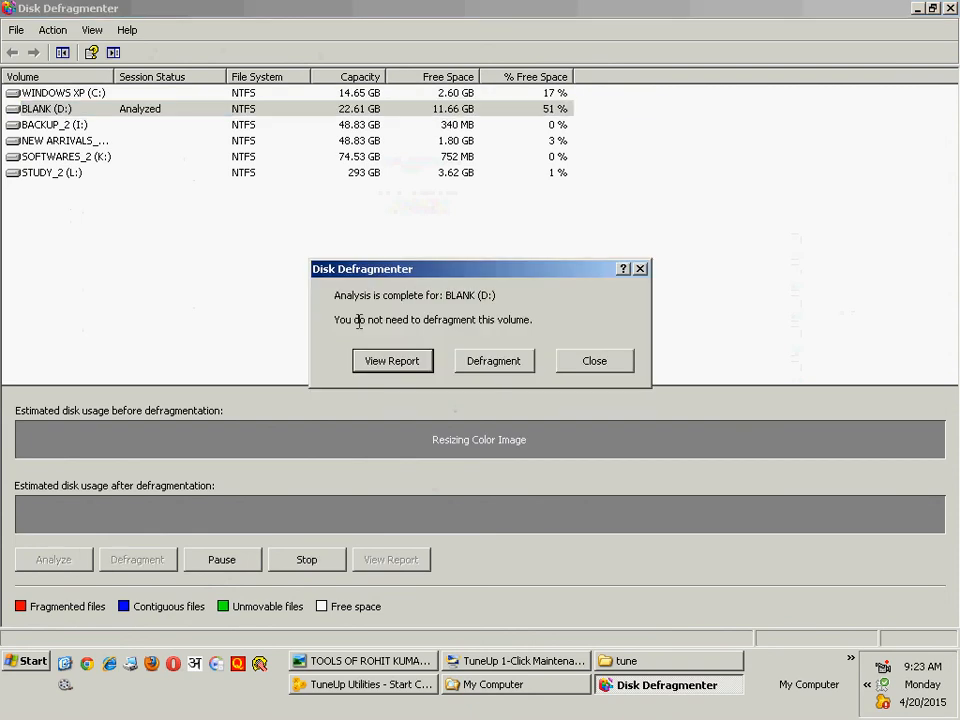
left_click_drag(542, 318, 355, 307)
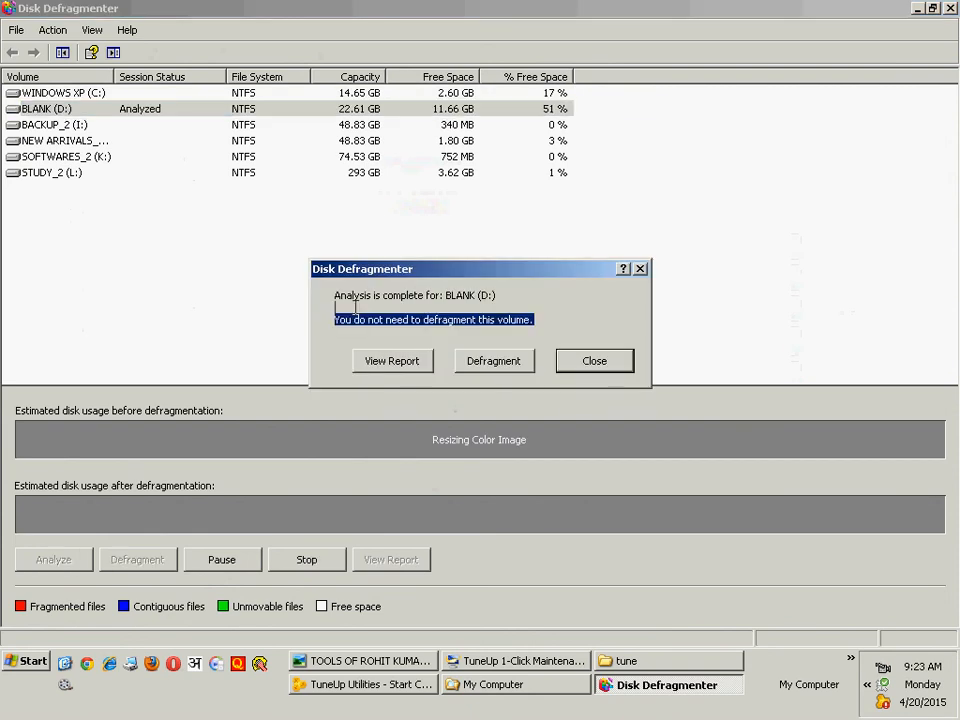
left_click(594, 362)
Analyze the WINDOWS XP (C:) volume for fragmentation and highlight the recommendation.
left_click(61, 92)
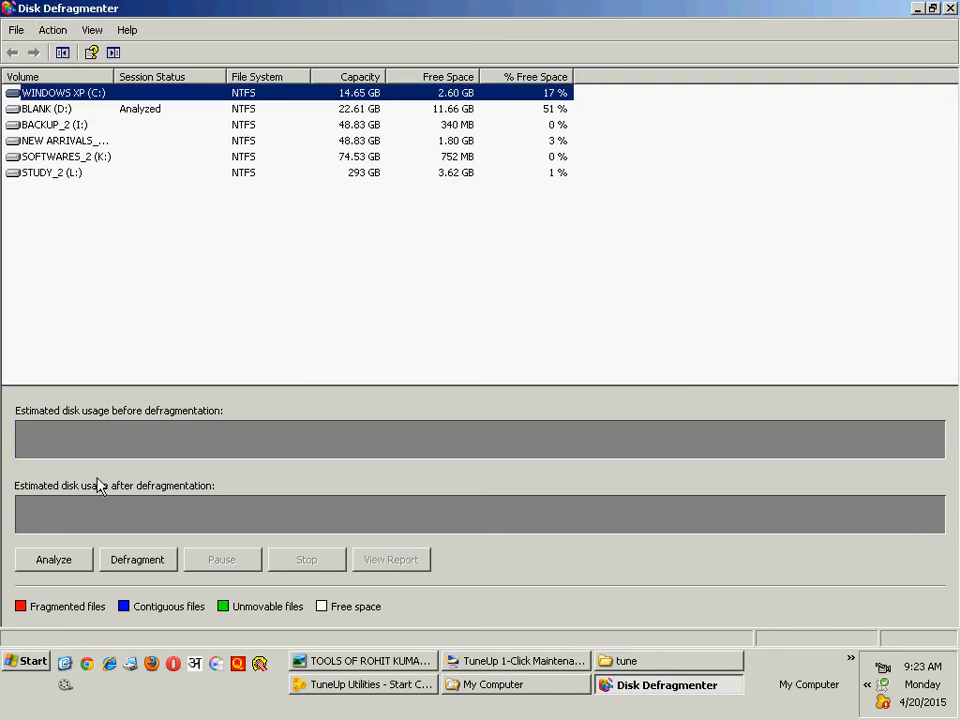
left_click(54, 559)
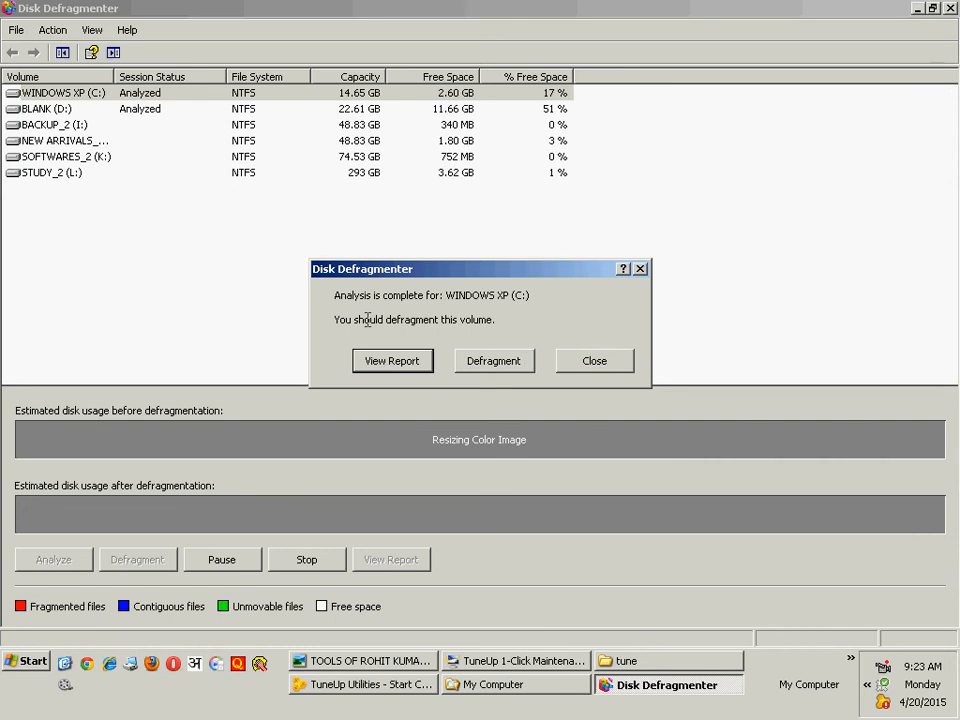
key("shift+Tab")
left_click_drag(336, 322, 501, 319)
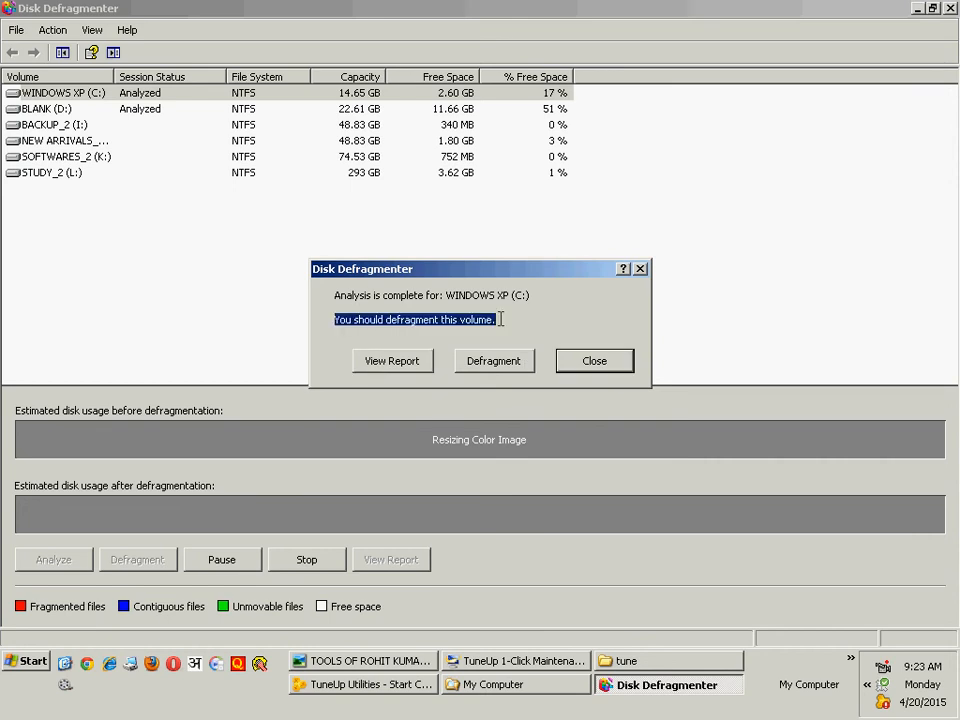
Close the Disk Defragmenter and the WINDOWS XP (C:) properties, minimize My Computer and return to TuneUp Utilities.
left_click(461, 320)
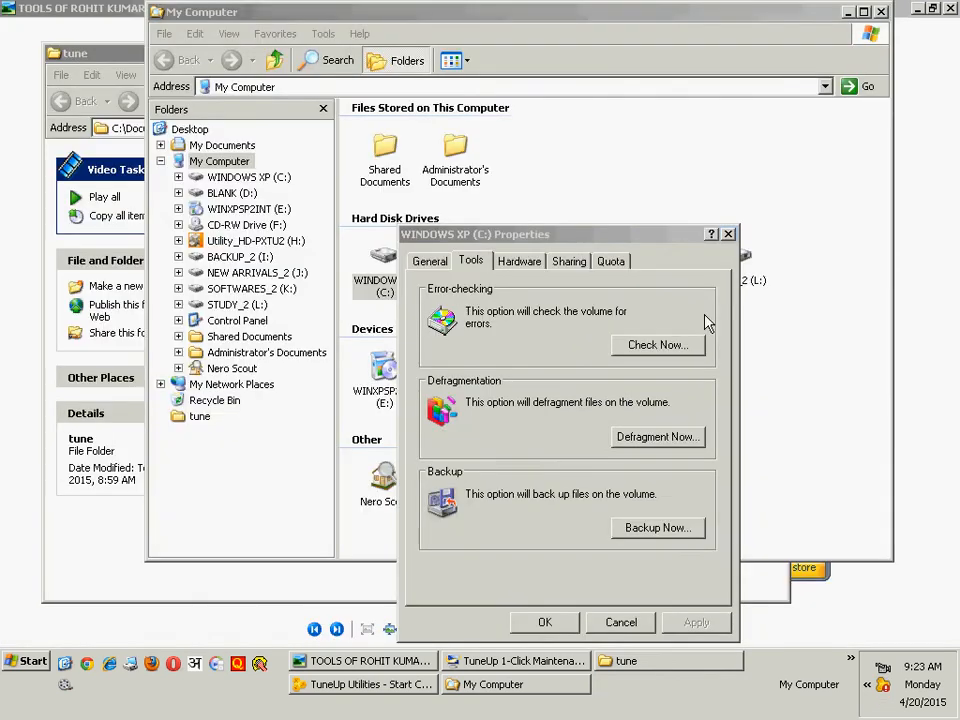
key("Escape")
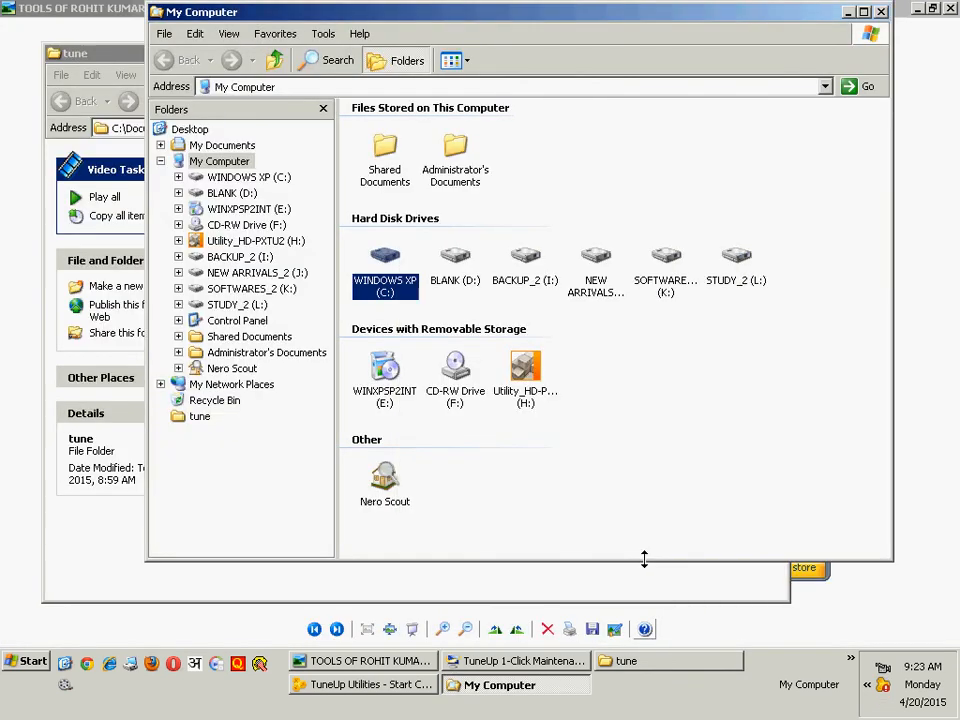
left_click(848, 14)
left_click(803, 338)
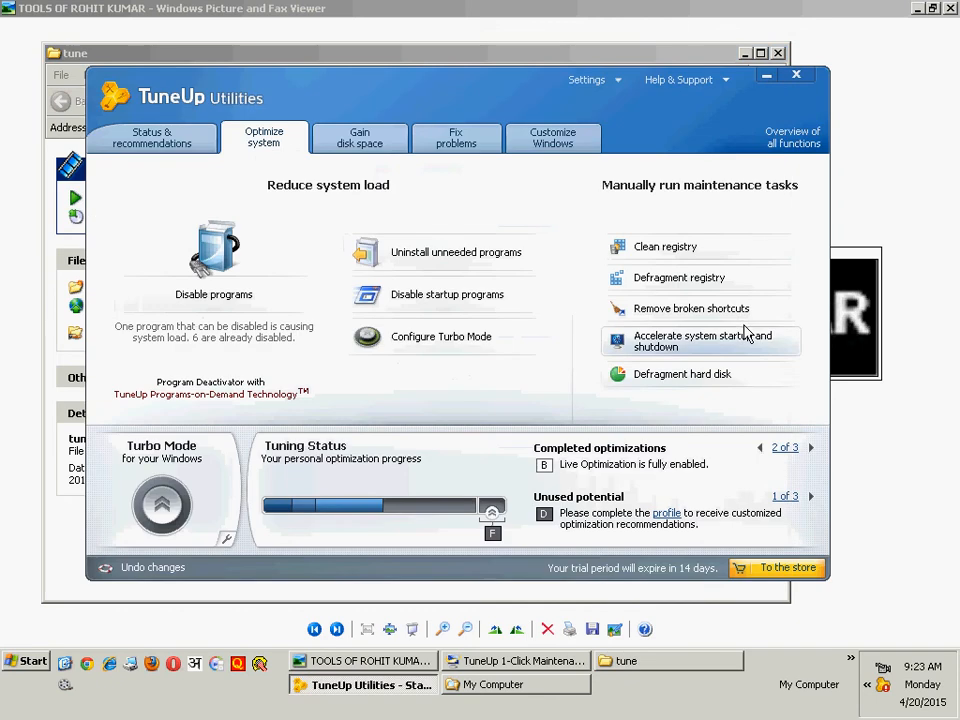
Clean the unnecessary files on WINDOWS XP (C:), including the Recycle Bin, and open the Windows functions that can be disabled.
left_click(362, 139)
left_click(304, 297)
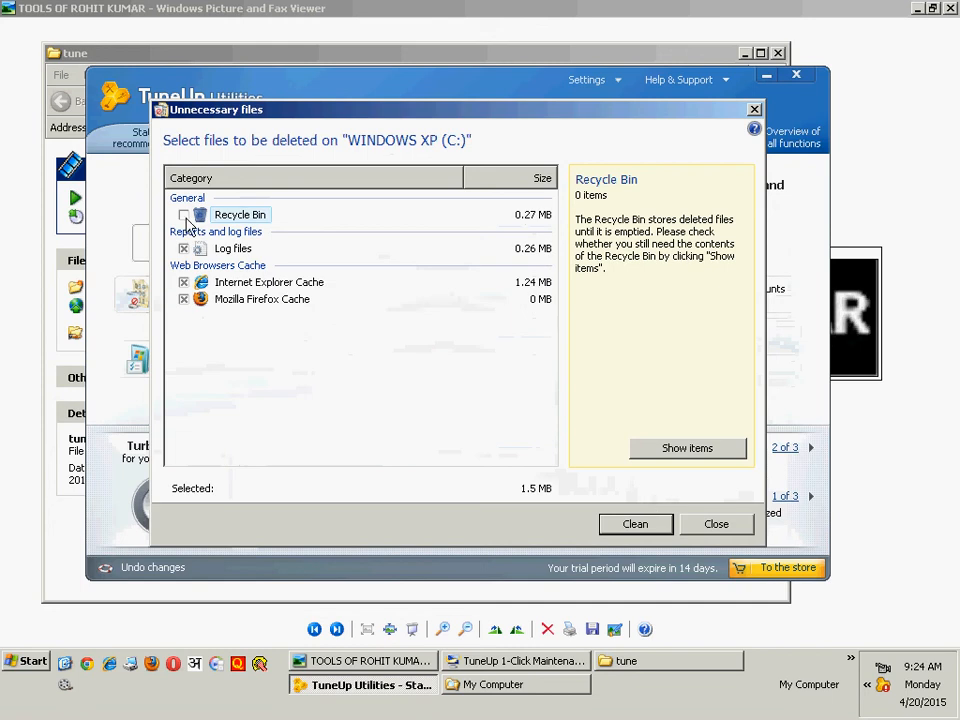
left_click(184, 216)
key("Return")
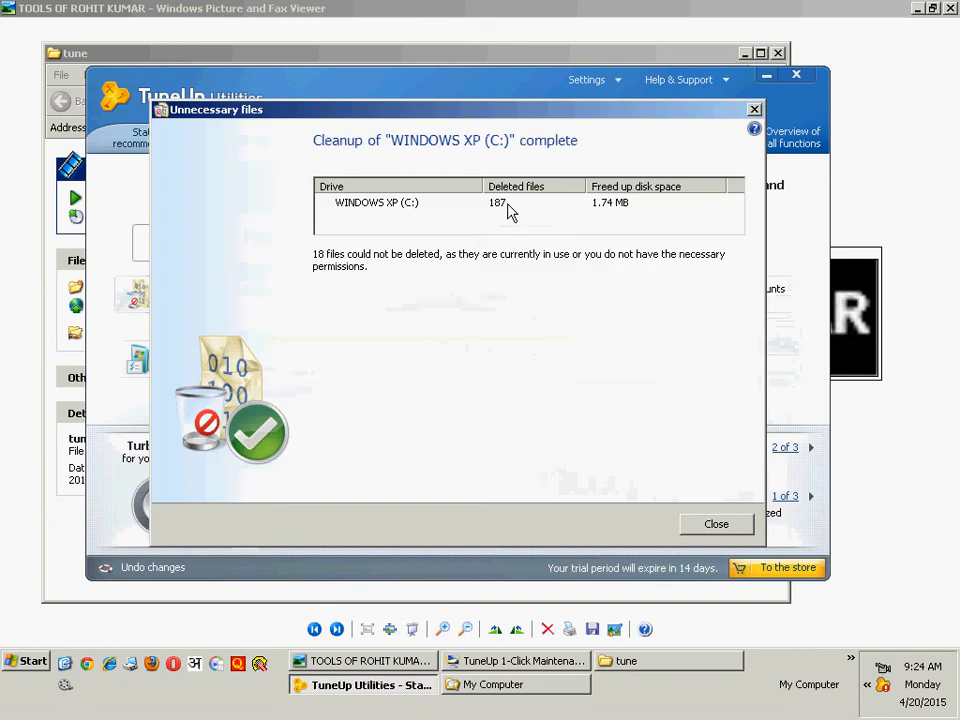
left_click(507, 205)
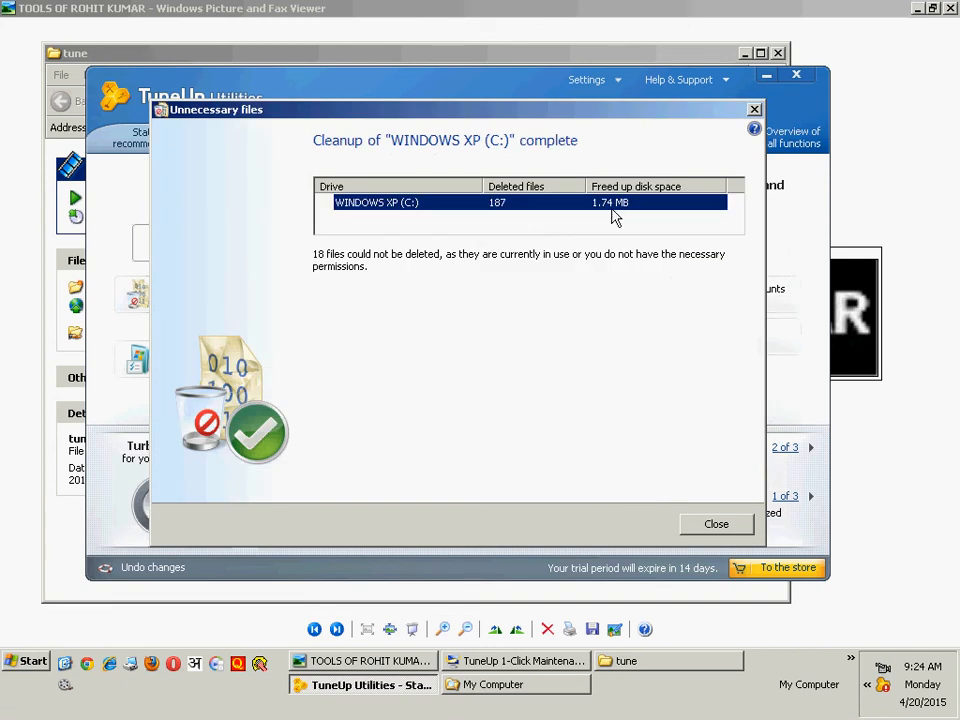
left_click(716, 525)
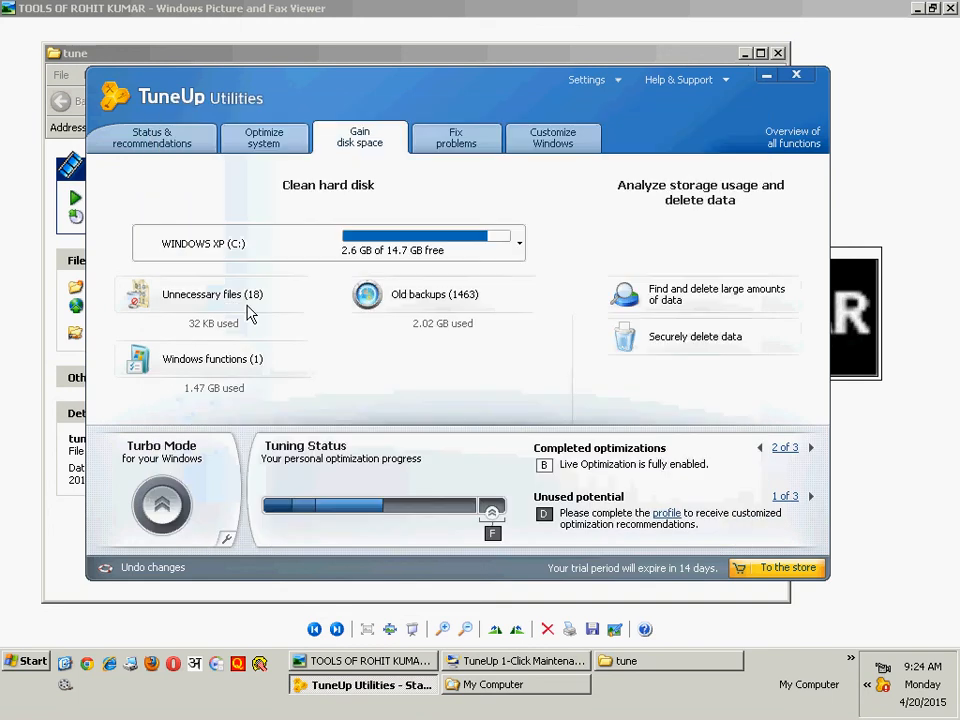
left_click(210, 368)
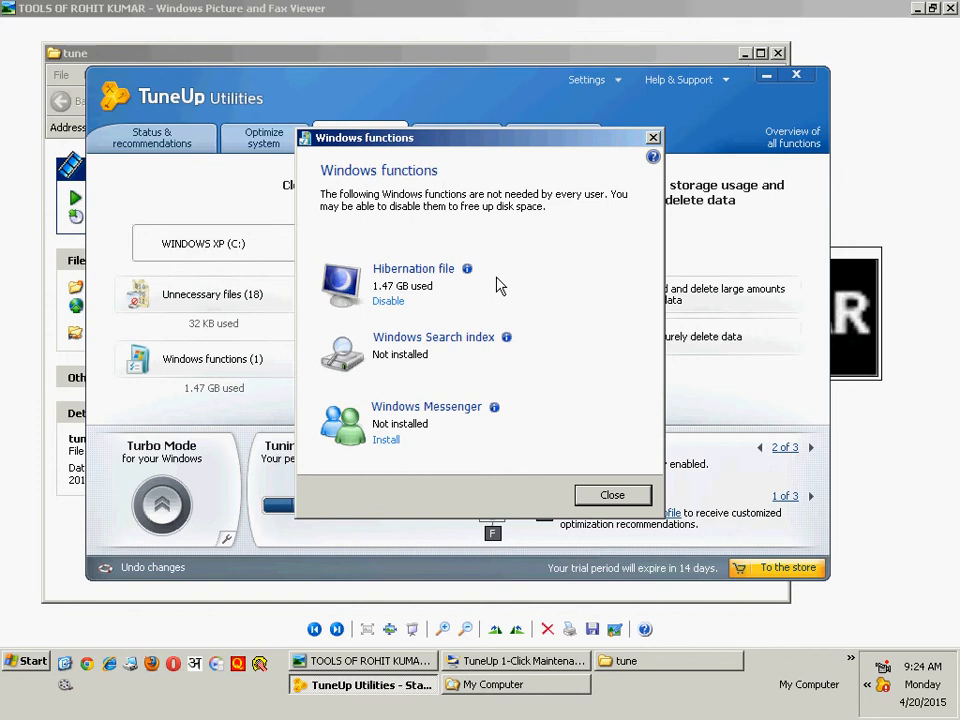
Open User Accounts from the Control Panel, view the page for naming a new account and cancel it.
left_click(33, 662)
mouse_move(100, 475)
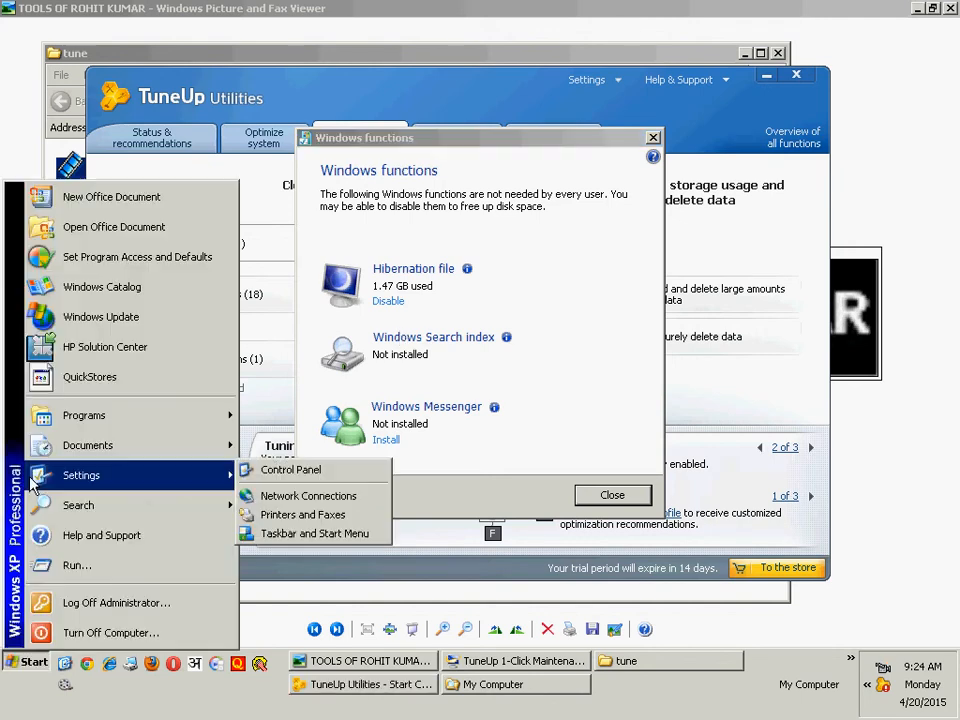
left_click(296, 471)
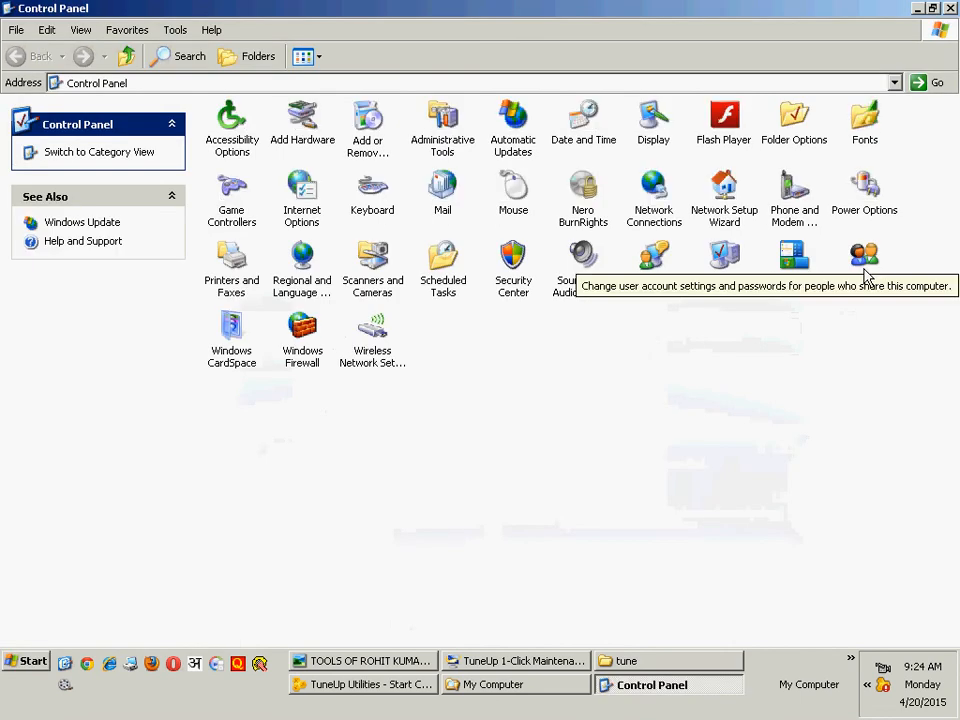
double_click(866, 276)
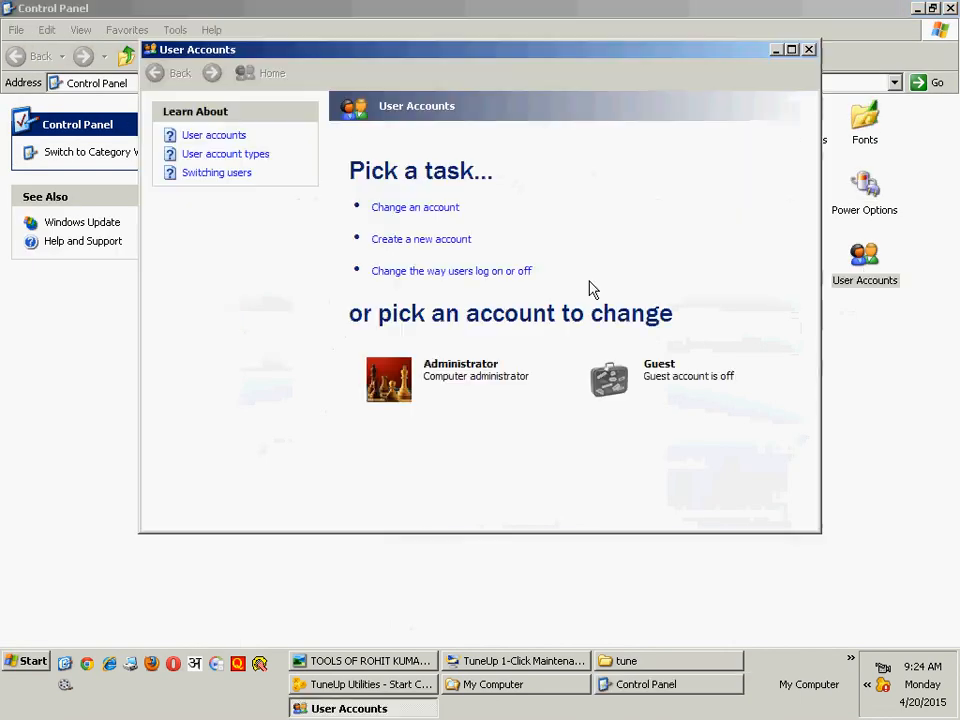
left_click(400, 209)
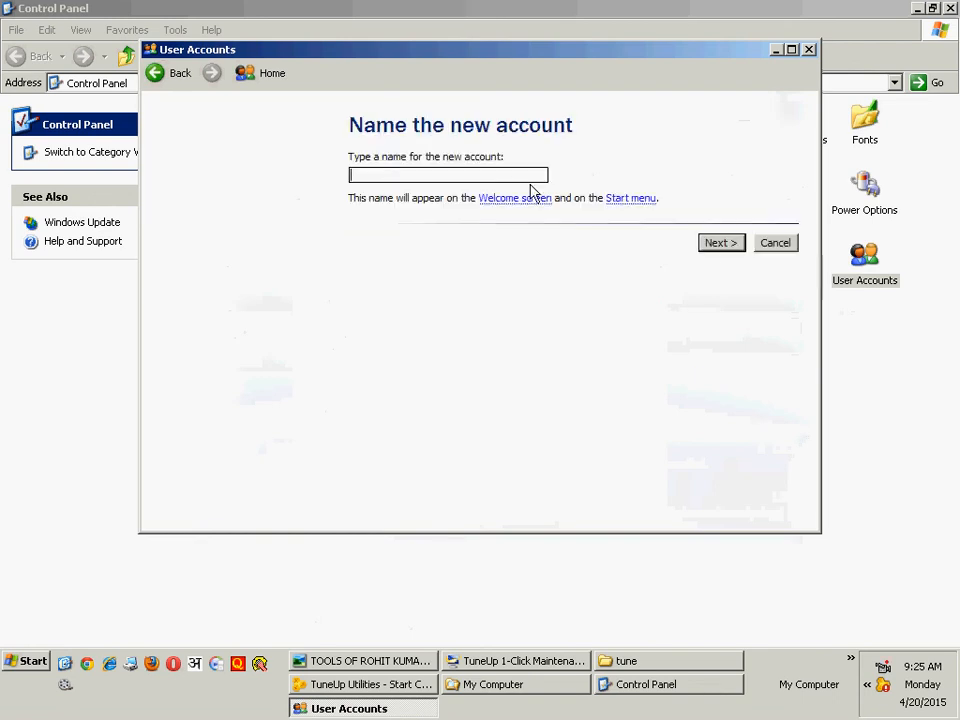
left_click(772, 243)
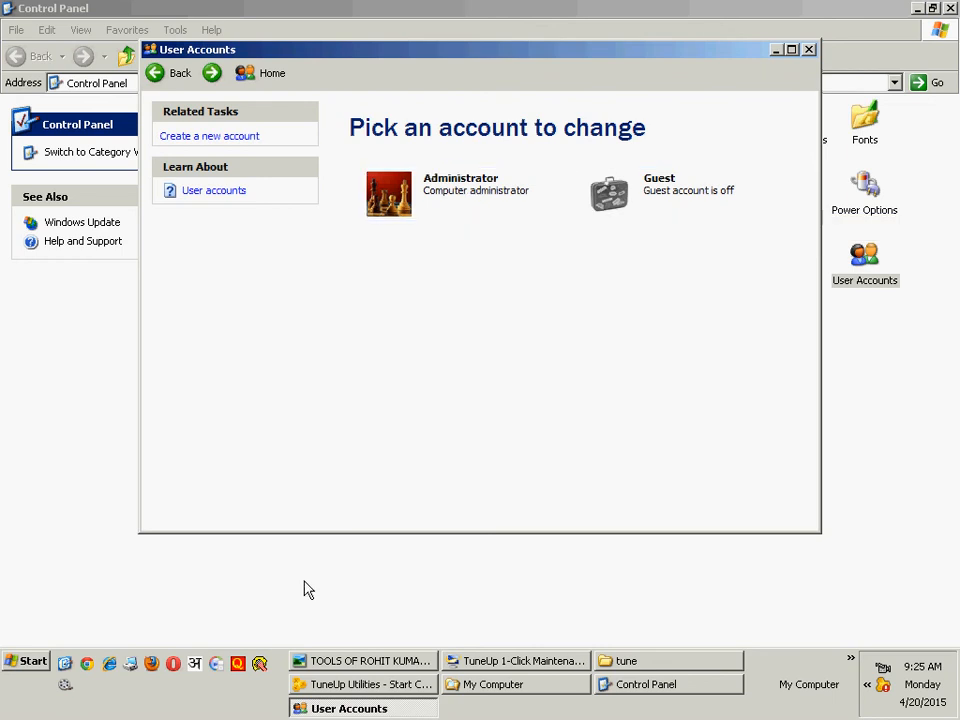
View the Stand By, Turn Off and Restart options for turning off the computer, and cancel without choosing one.
left_click(33, 663)
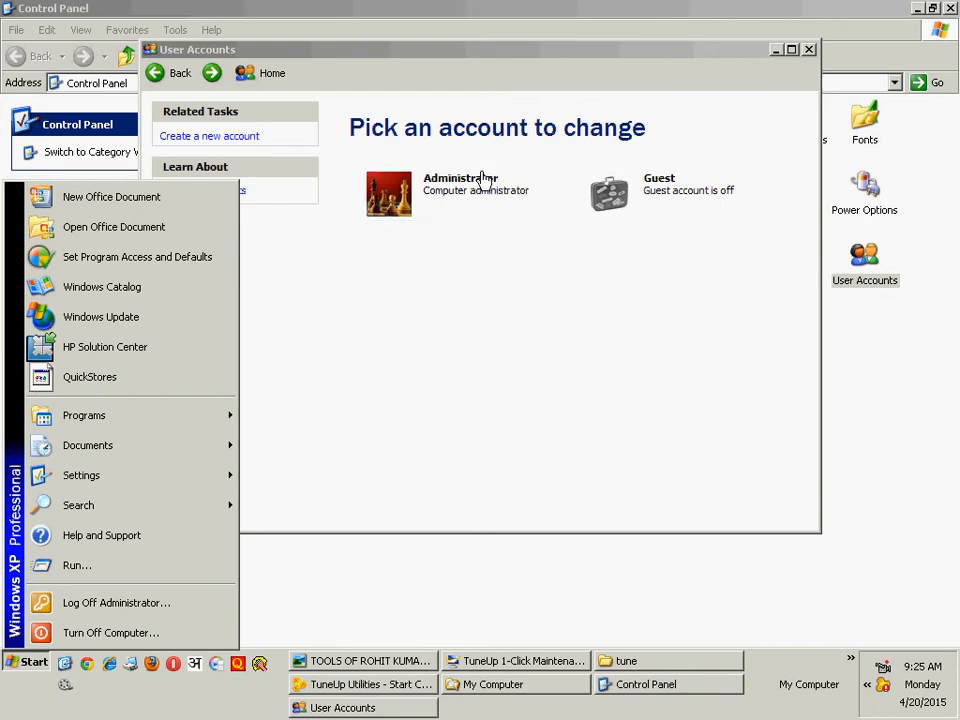
left_click(465, 249)
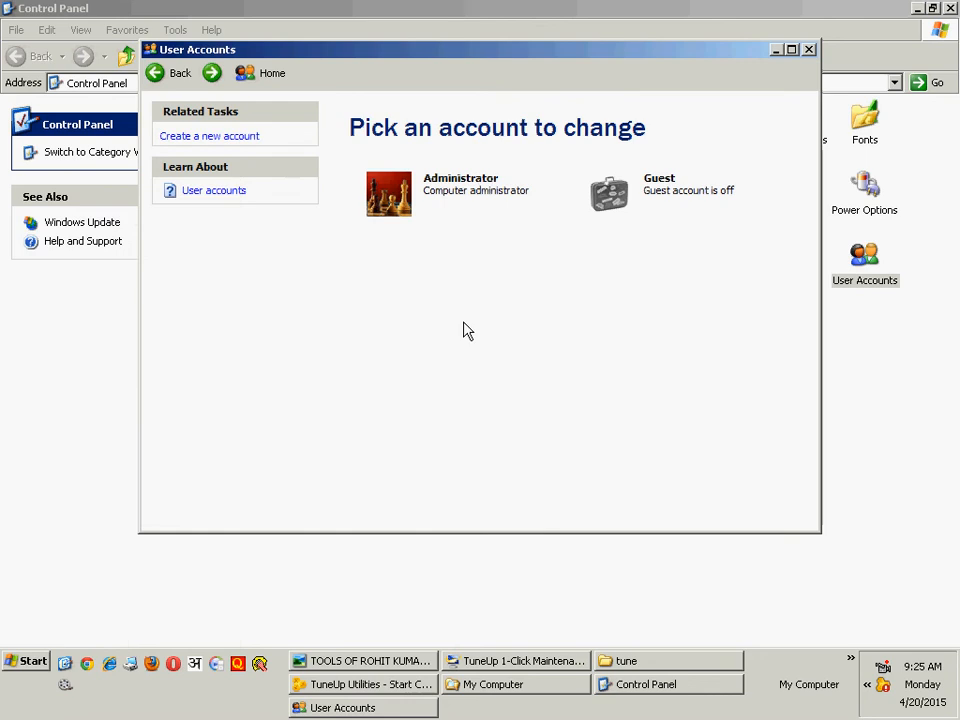
left_click(37, 665)
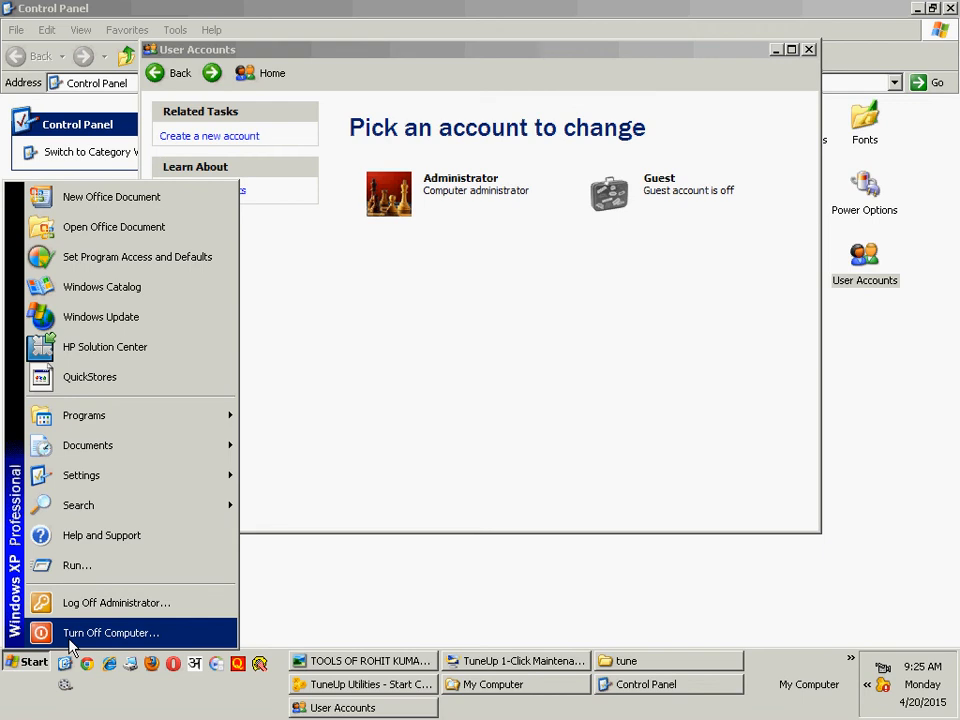
left_click(70, 641)
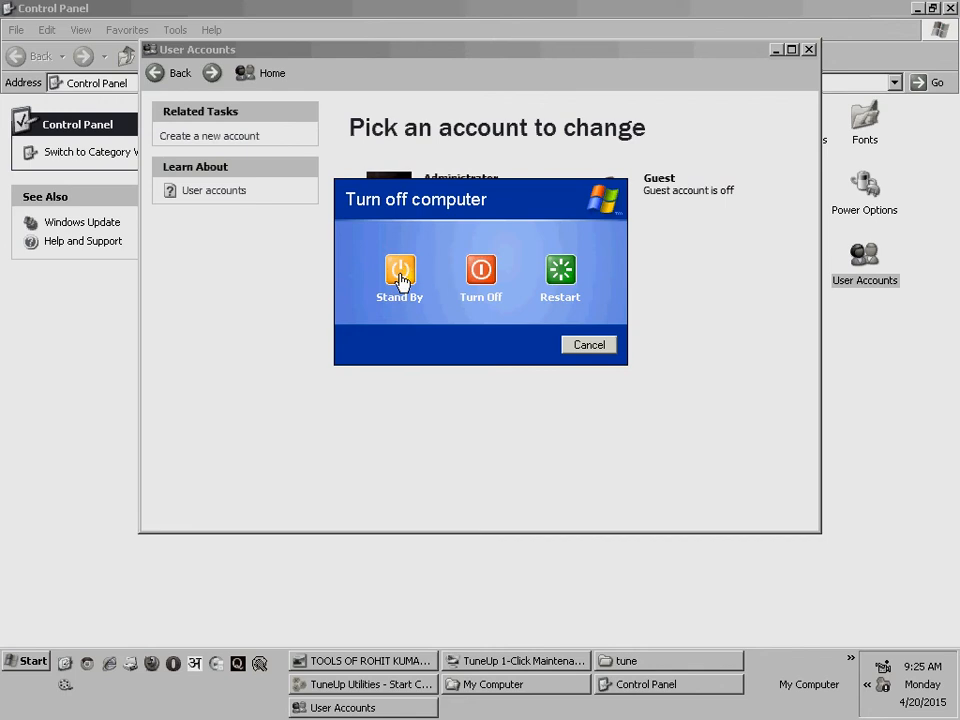
left_click(589, 345)
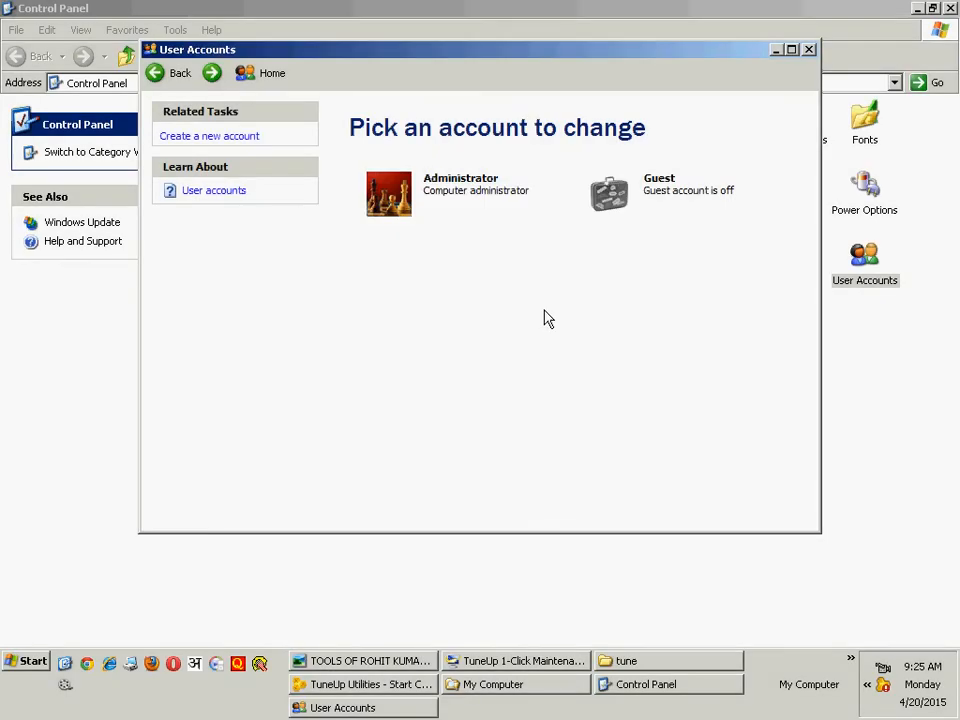
View the Switch User and Log Off options for logging off Windows and cancel.
left_click(30, 662)
left_click(66, 608)
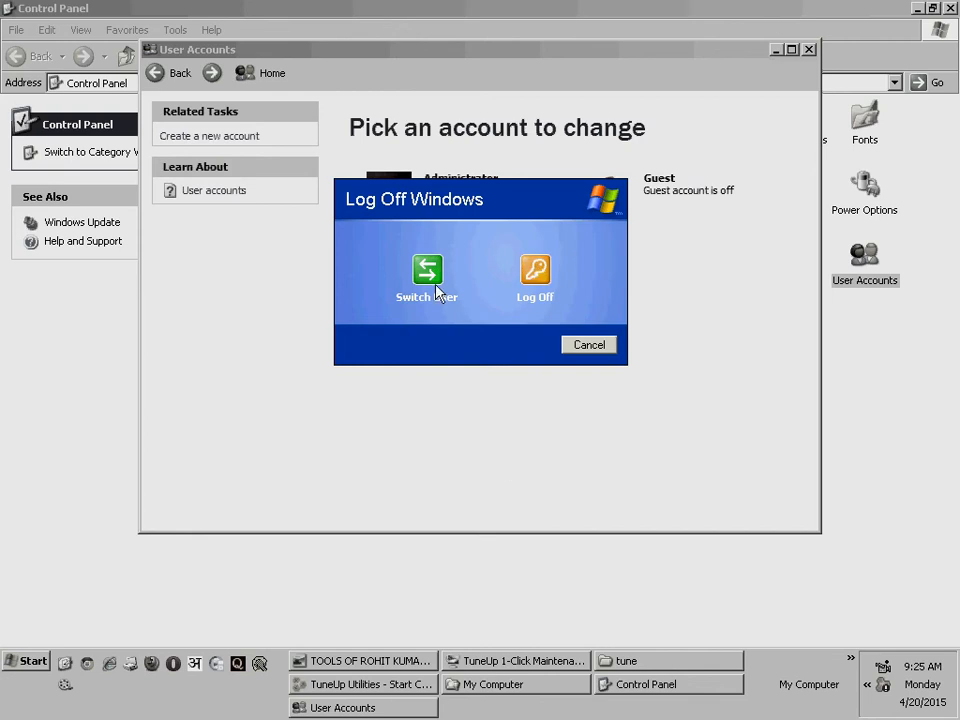
key("Escape")
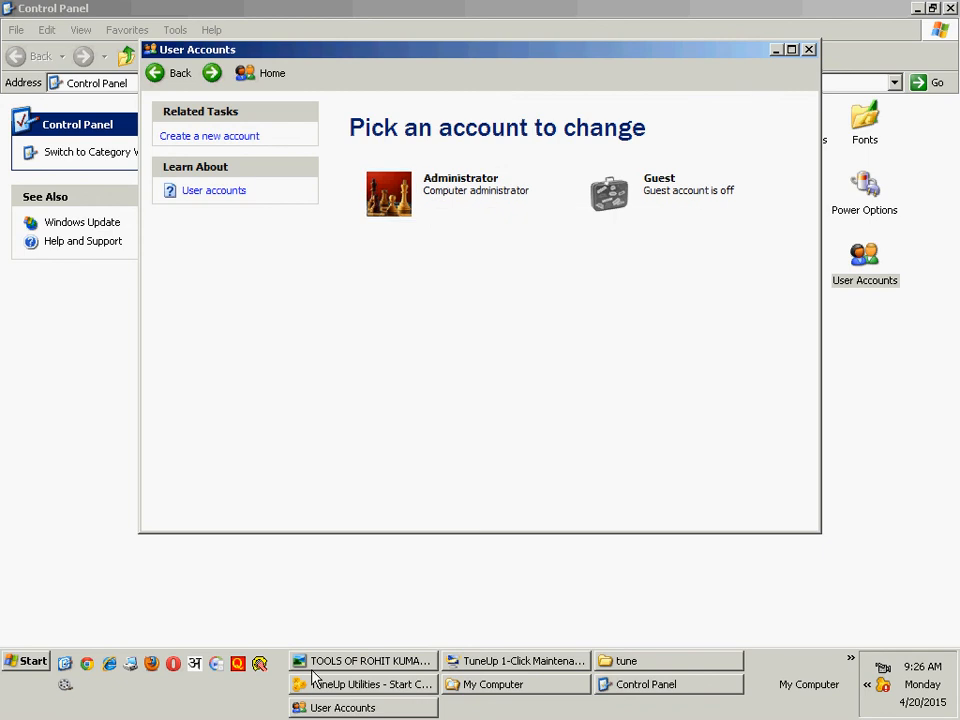
Look through the open Control Panel, tune and User Accounts windows, and show the Windows log-off options once more before cancelling.
left_click(655, 684)
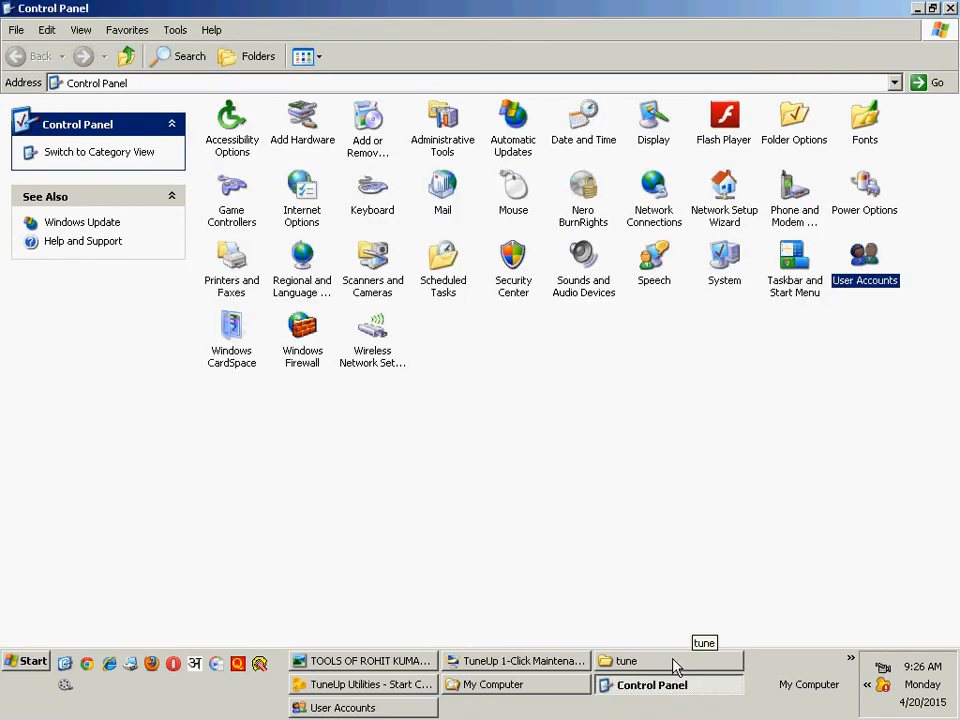
left_click(676, 663)
left_click(392, 707)
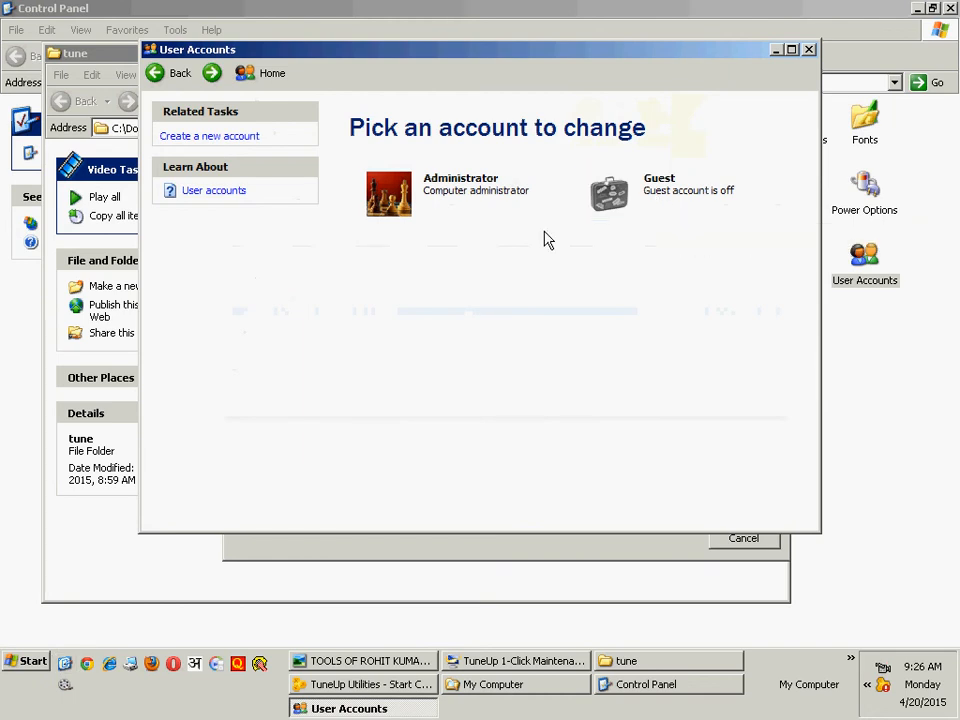
left_click(25, 661)
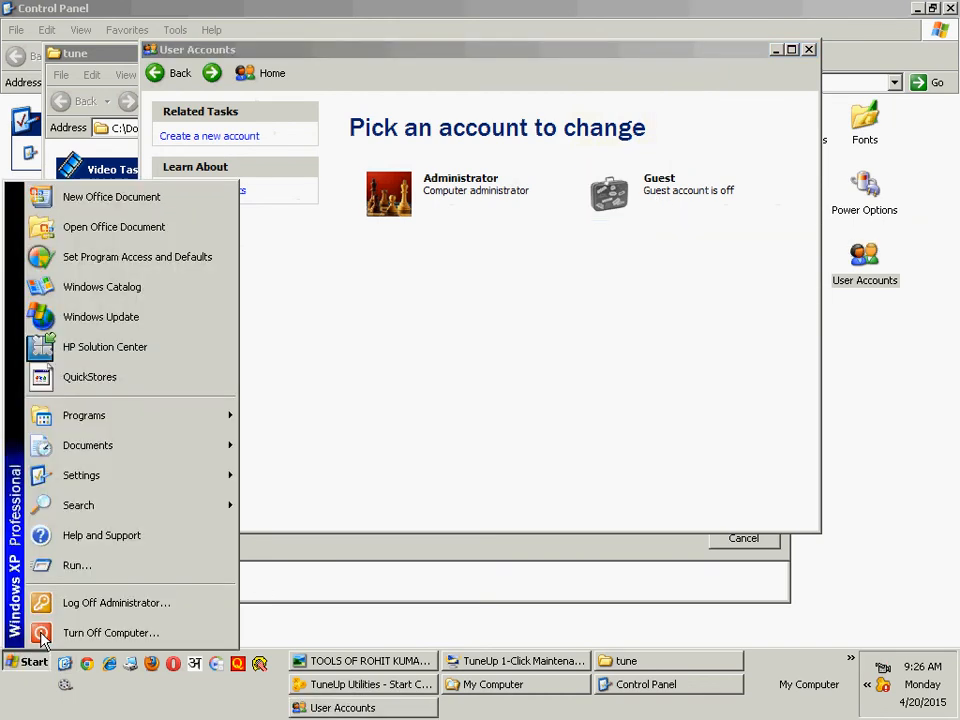
left_click(100, 602)
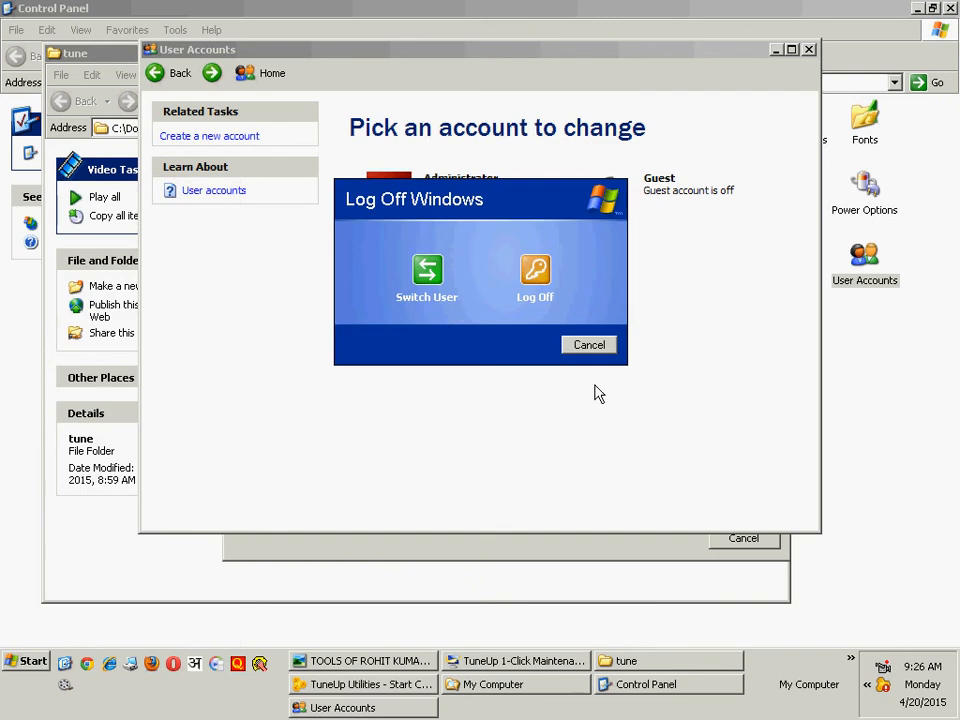
key("Escape")
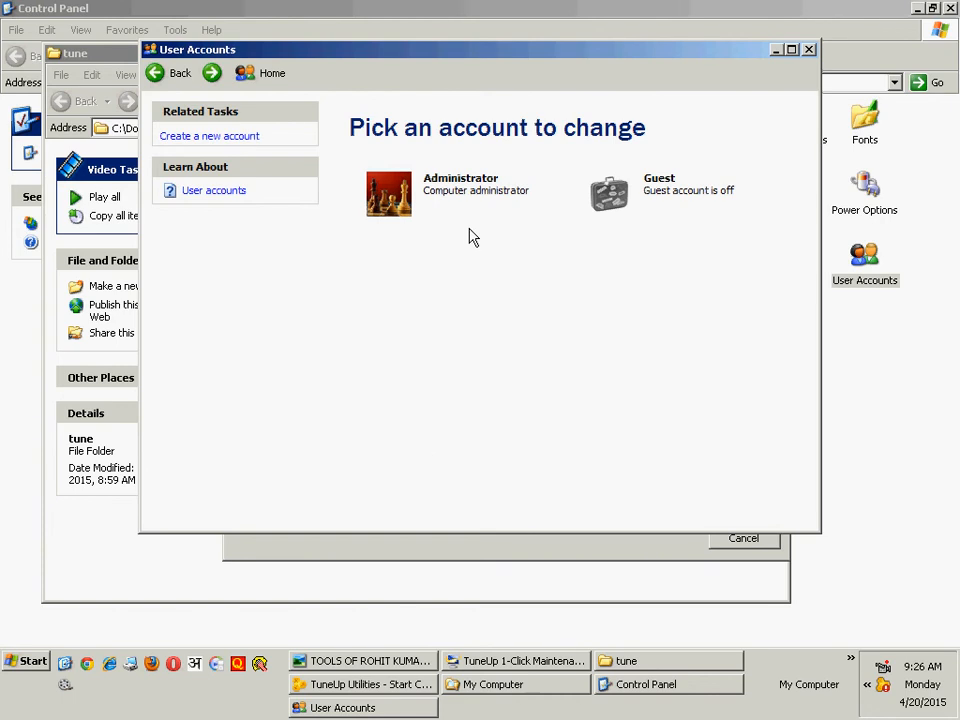
Check the progress of TuneUp 1-Click Maintenance and return to the Windows functions list in TuneUp Utilities.
left_click(603, 197)
left_click(326, 553)
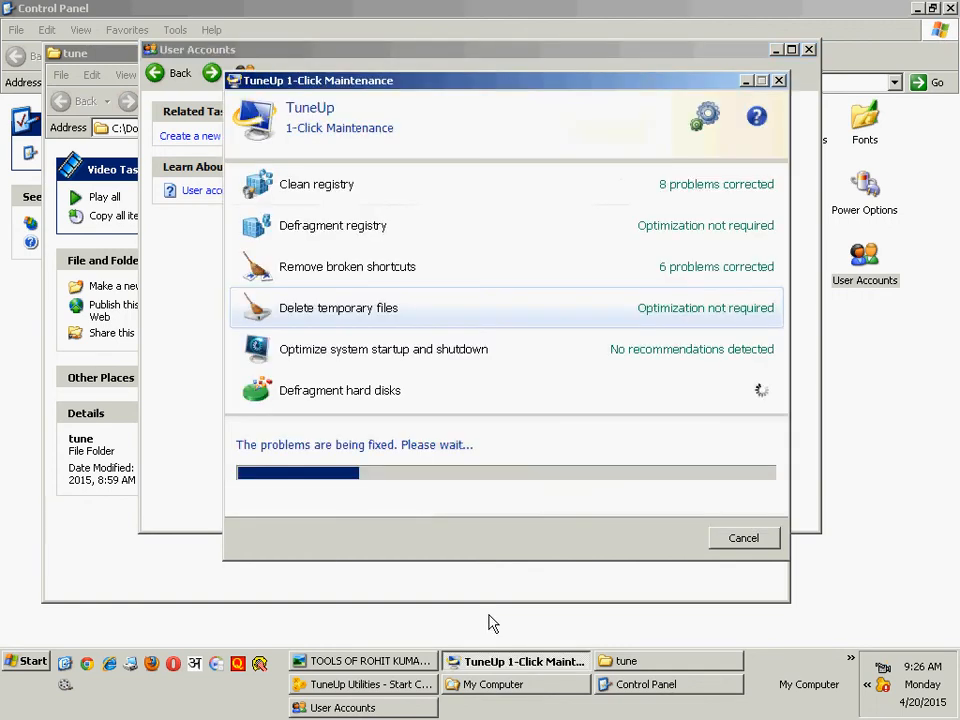
left_click(388, 712)
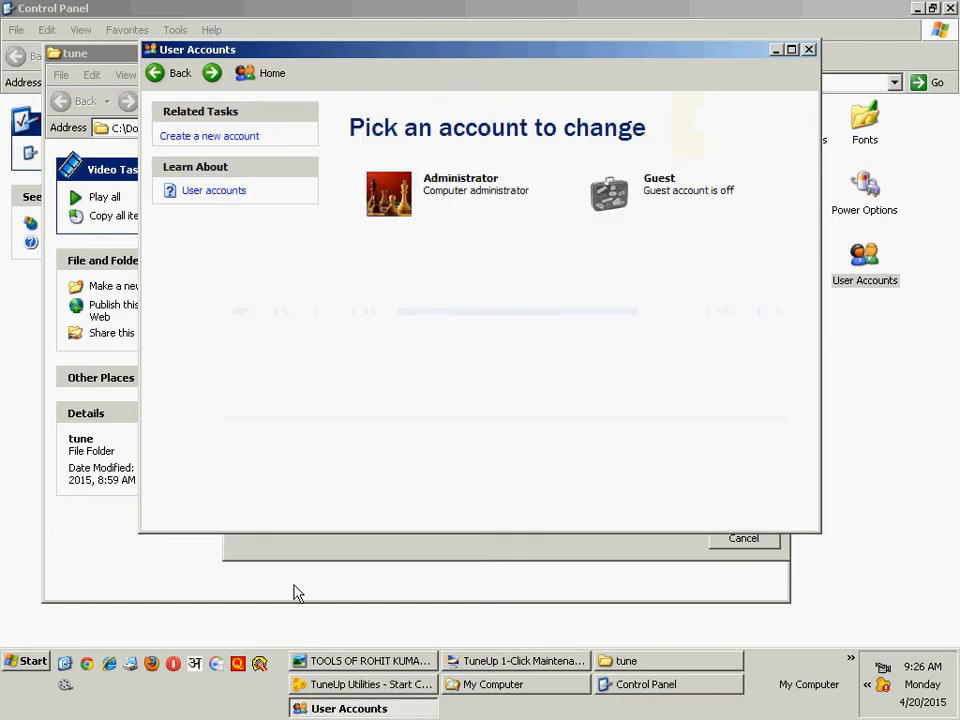
left_click(296, 594)
left_click(488, 665)
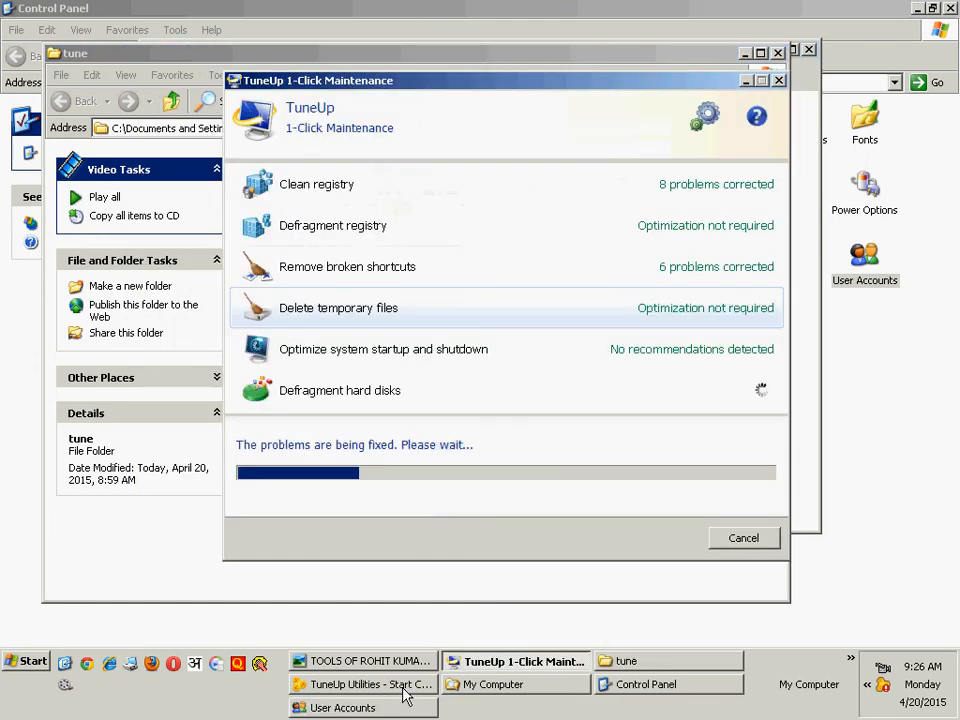
left_click(404, 688)
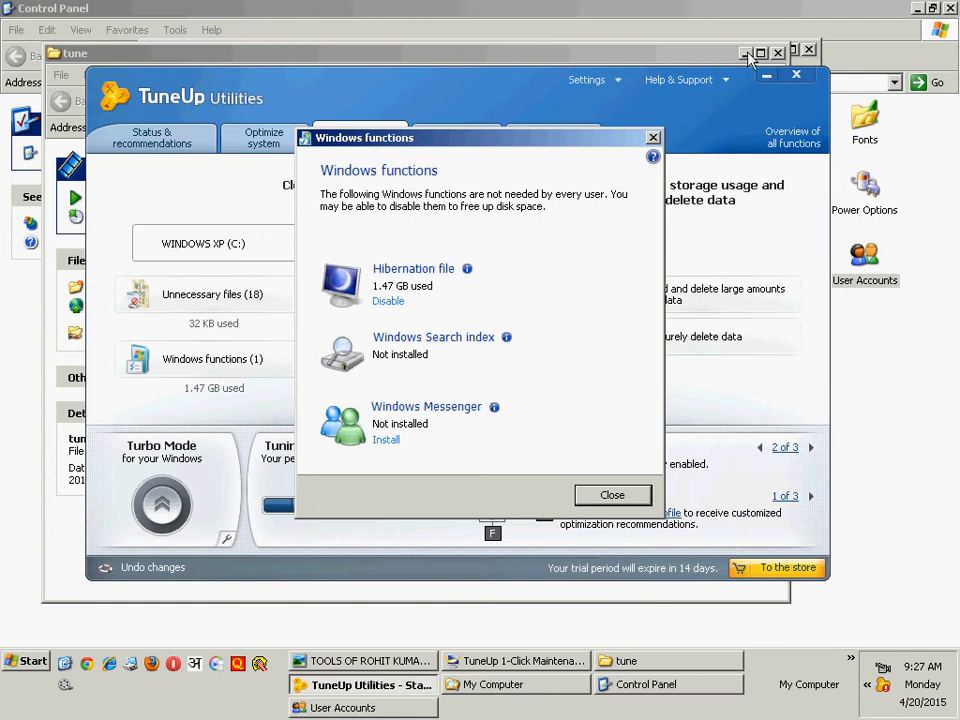
Minimize the Control Panel, picture viewer and 1-Click Maintenance windows, and reopen the Windows functions list in TuneUp Utilities.
left_click(930, 7)
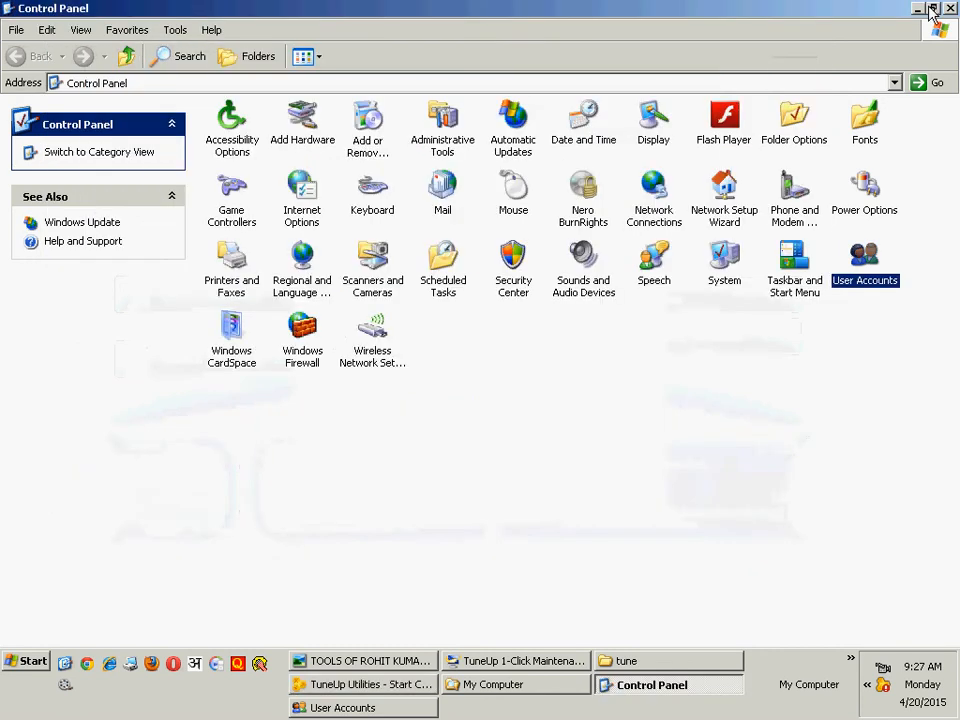
left_click(917, 8)
left_click(881, 11)
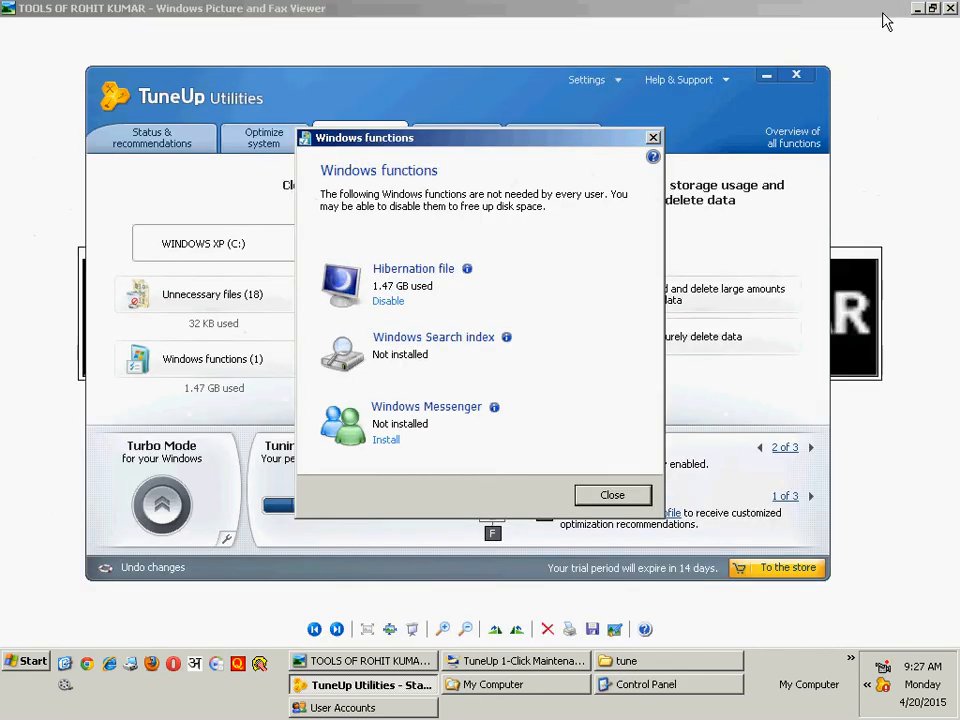
left_click(917, 8)
left_click(687, 135)
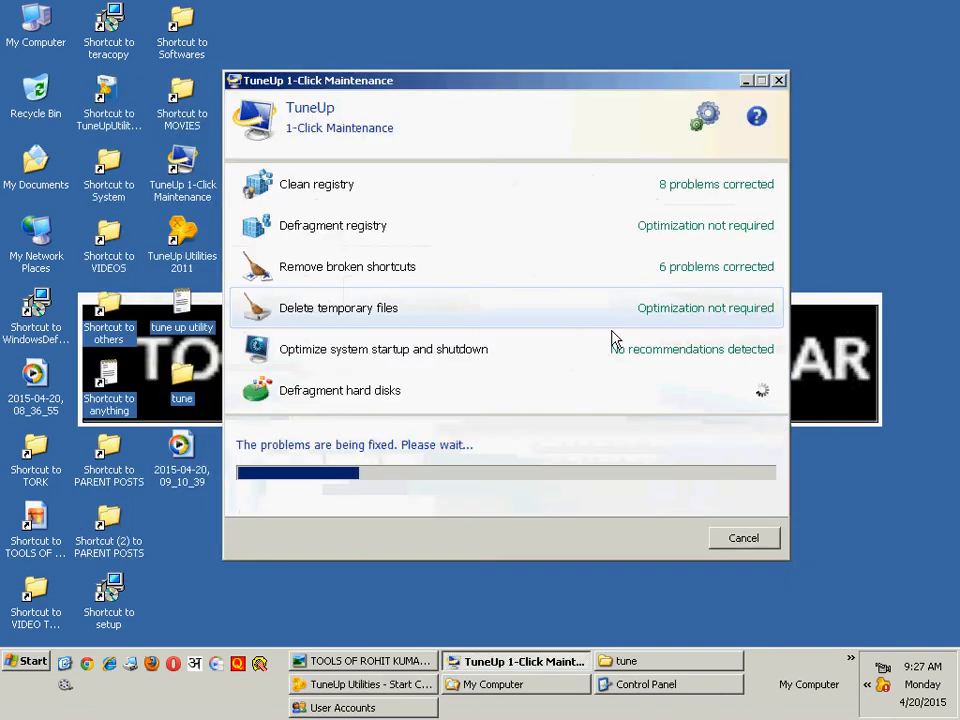
left_click(745, 82)
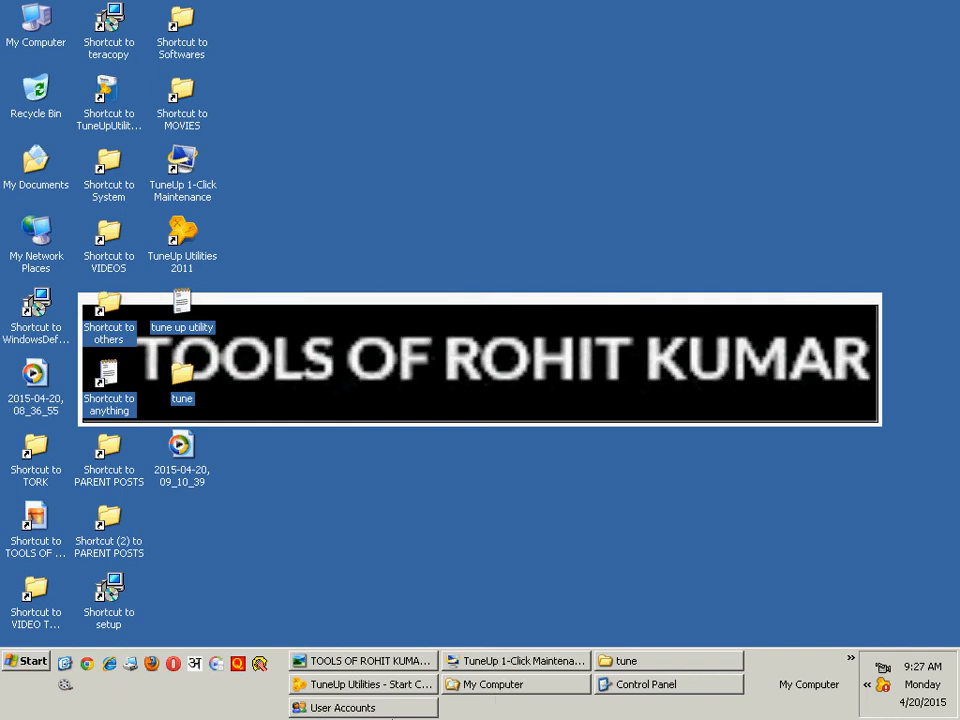
left_click(409, 681)
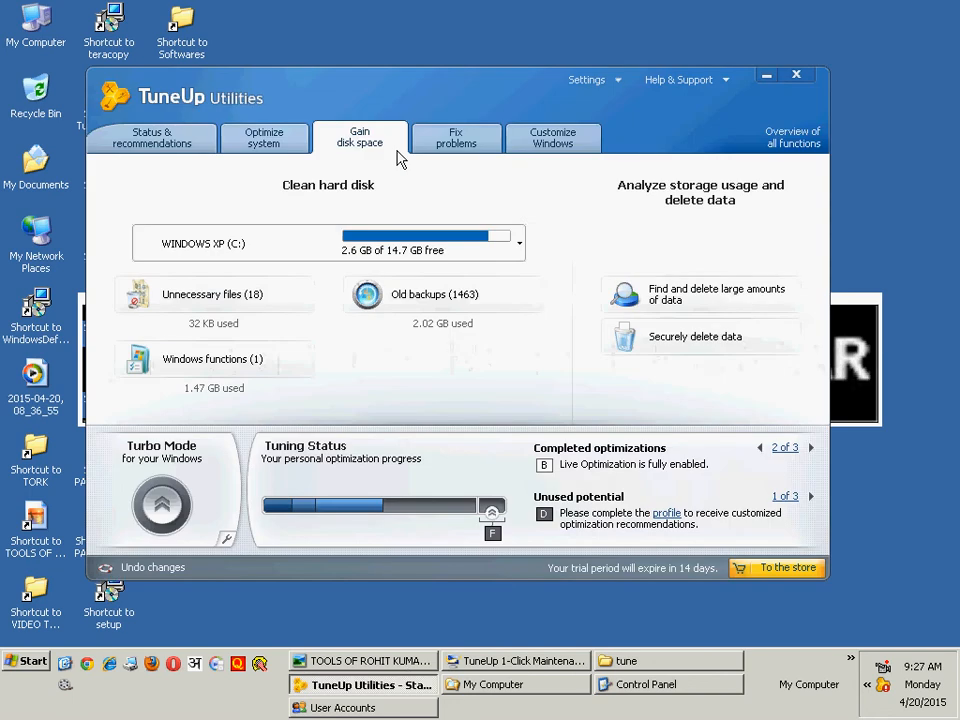
left_click(252, 358)
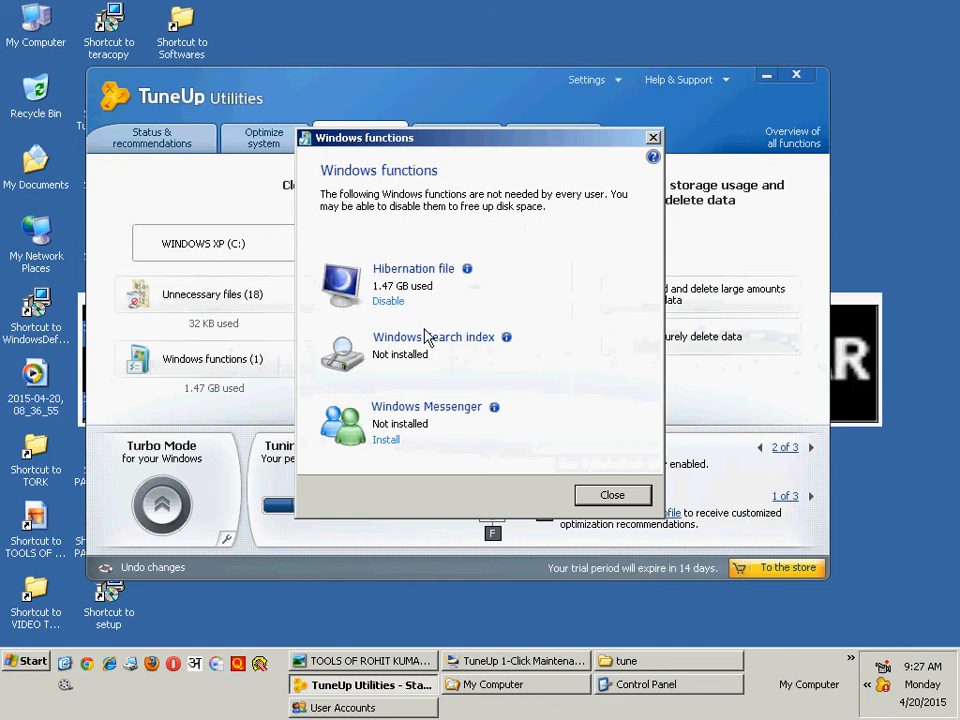
Open the Control Panel in a maximized window and view the hibernation settings in Power Options.
left_click(22, 665)
mouse_move(43, 486)
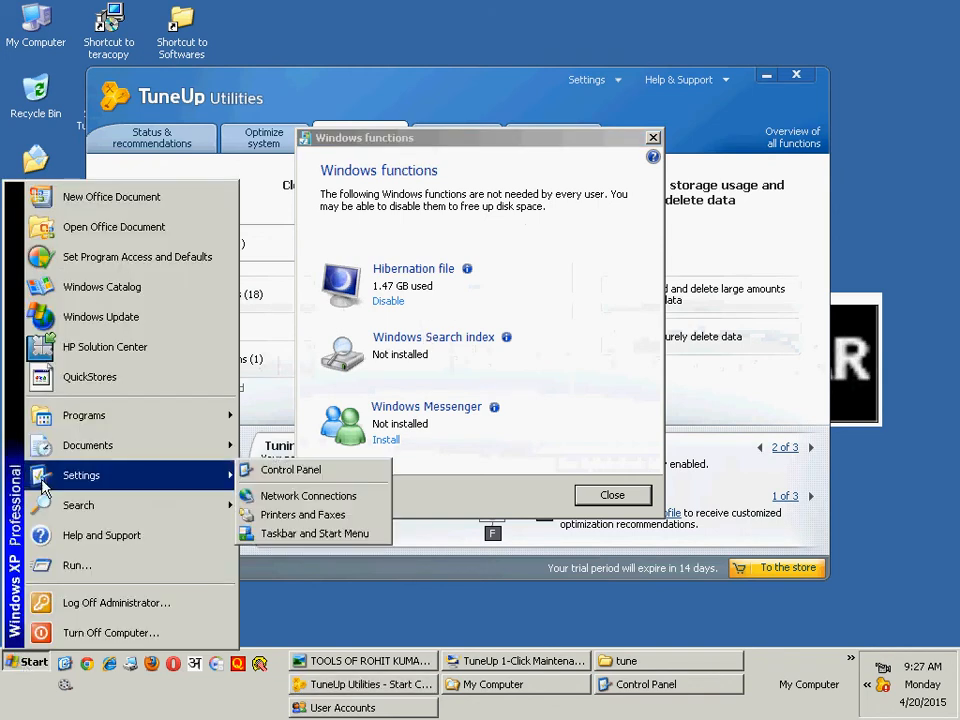
mouse_move(100, 475)
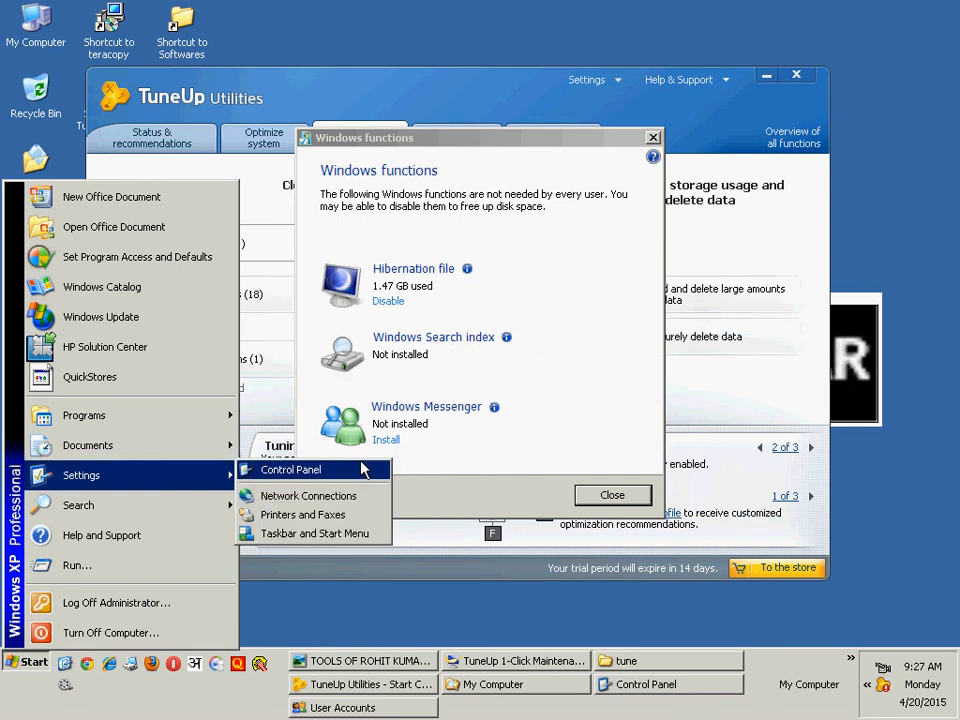
left_click(362, 470)
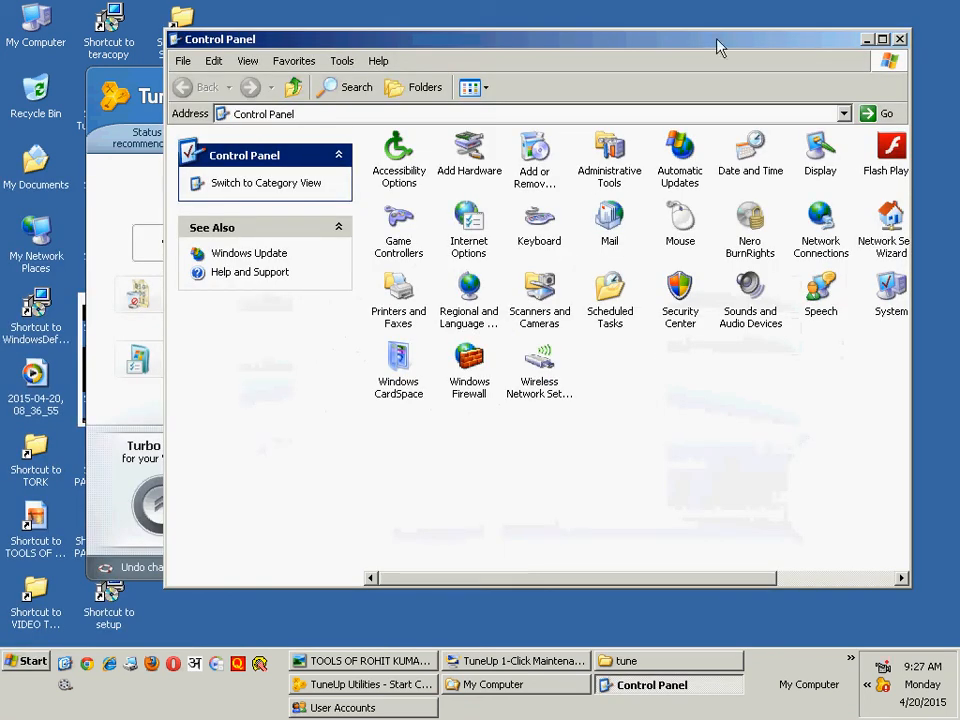
left_click_drag(573, 46, 400, 55)
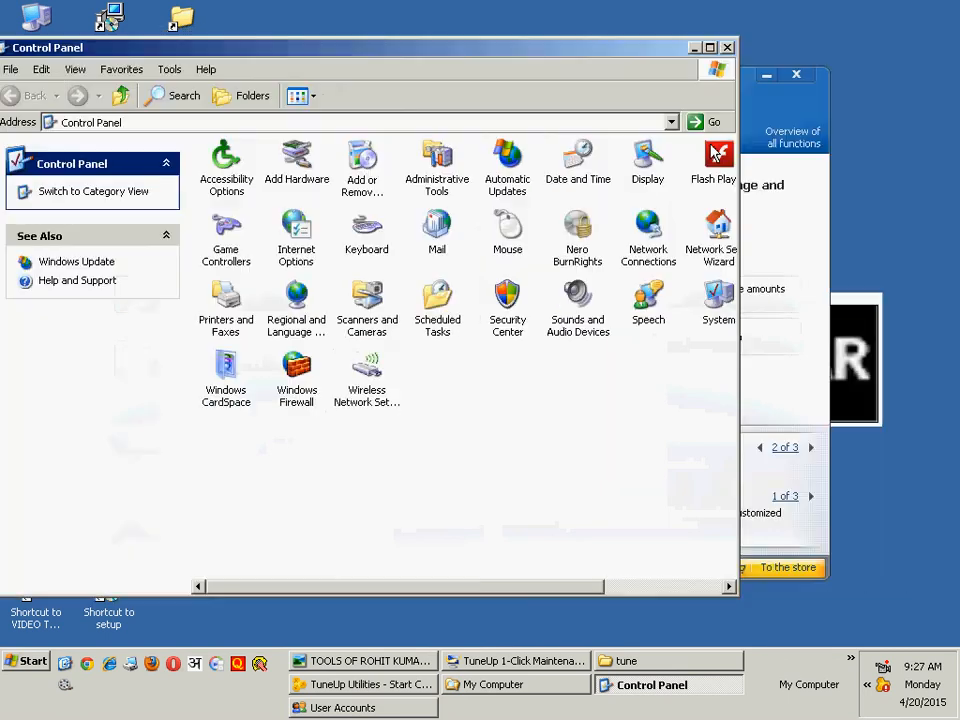
double_click(593, 44)
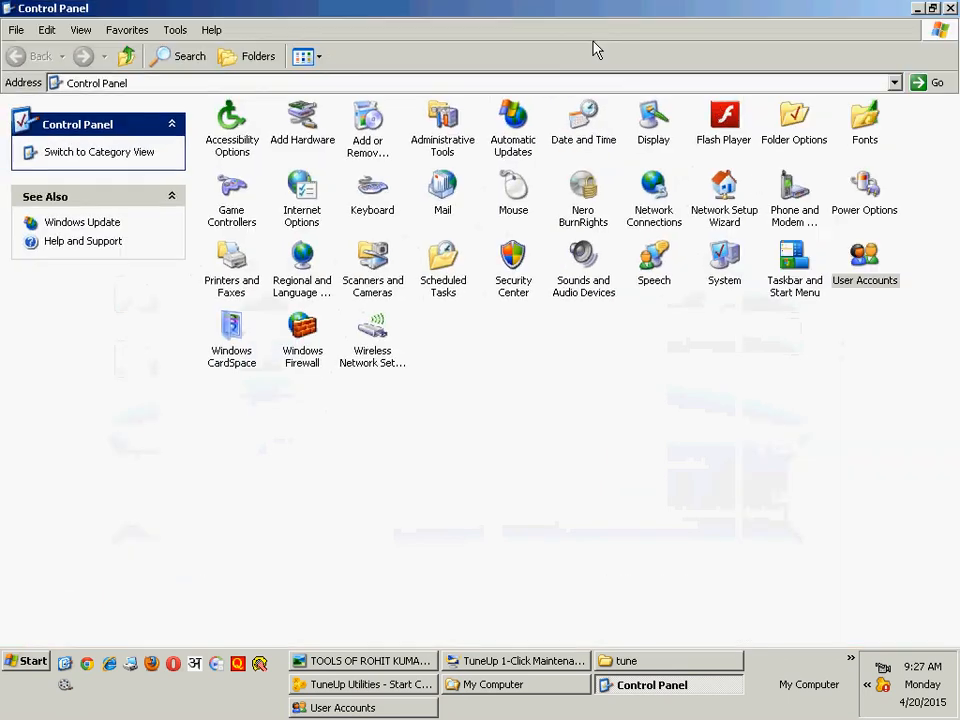
double_click(862, 195)
left_click(316, 184)
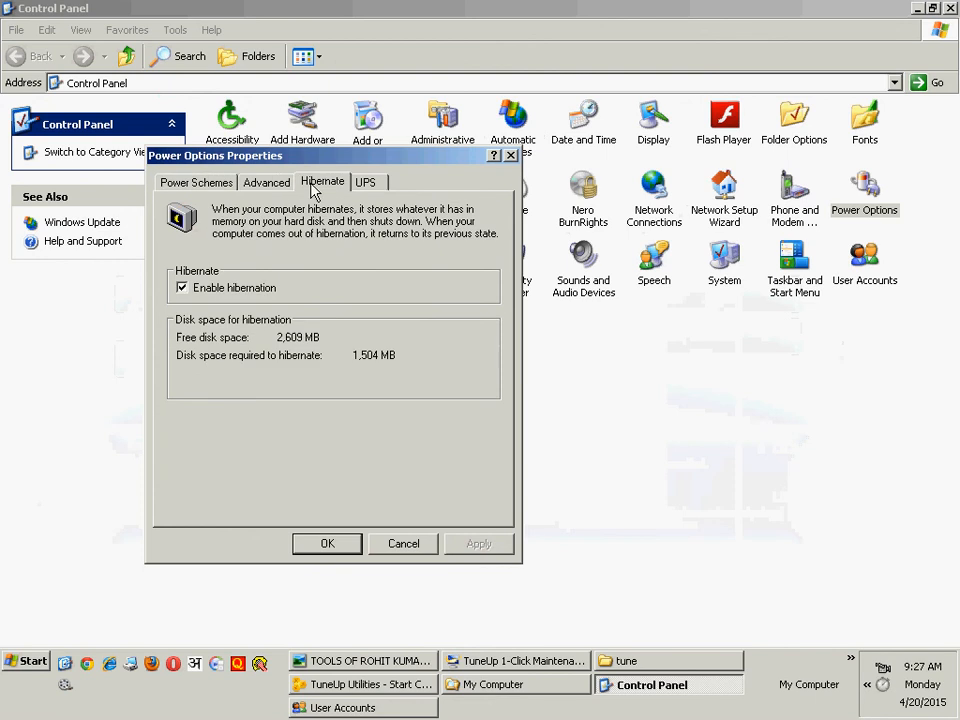
In the advanced power options, review the power button actions and set the sleep button action to Hibernate.
left_click(262, 185)
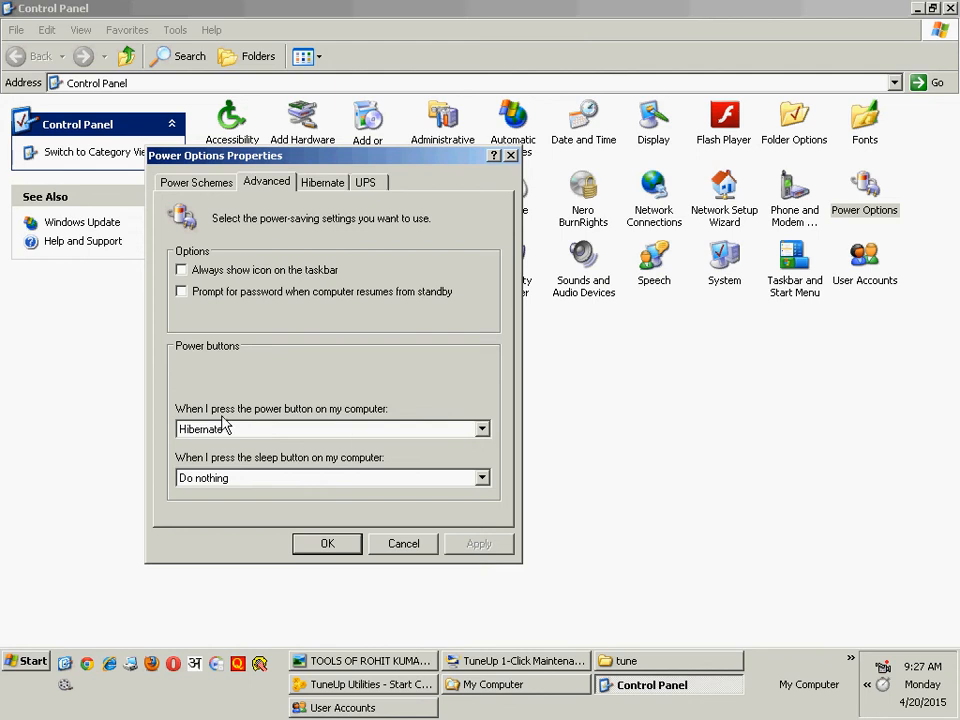
left_click(337, 429)
left_click(266, 368)
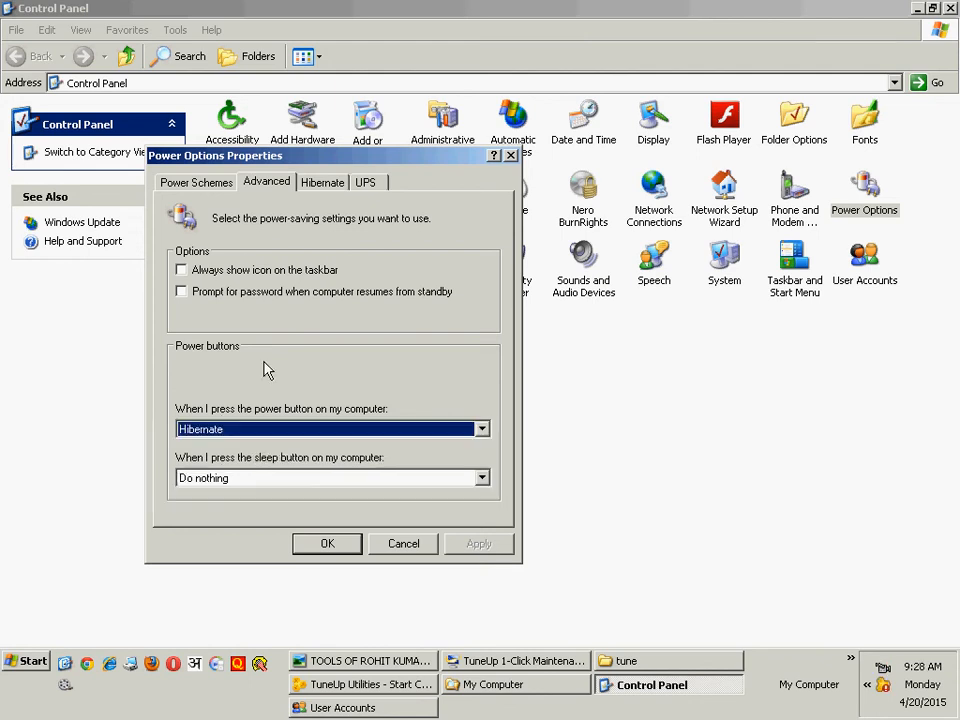
left_click(247, 478)
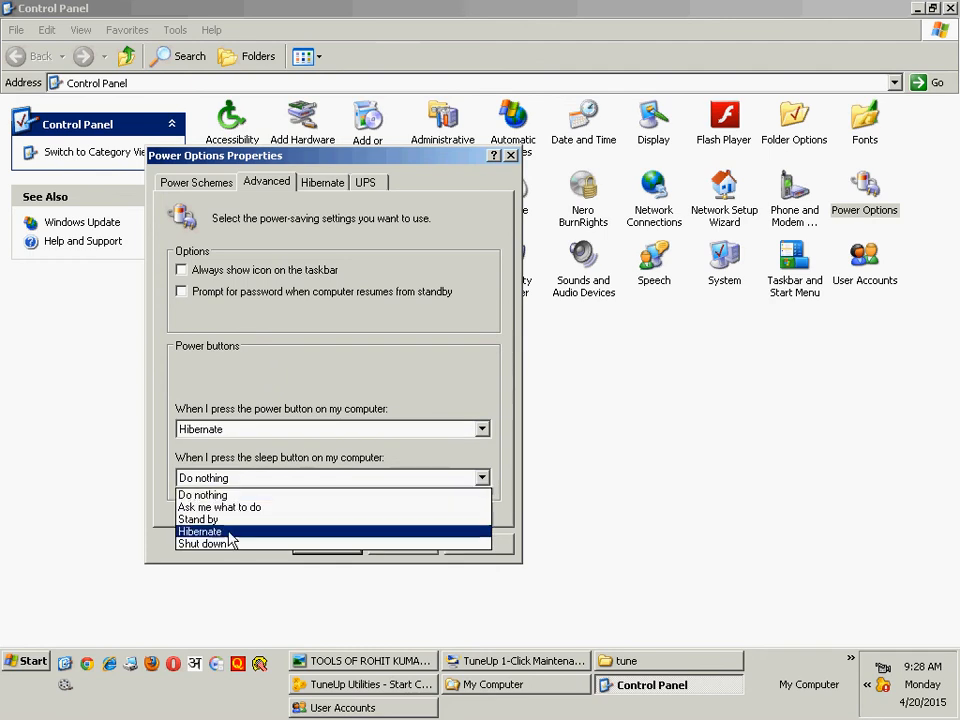
left_click(221, 533)
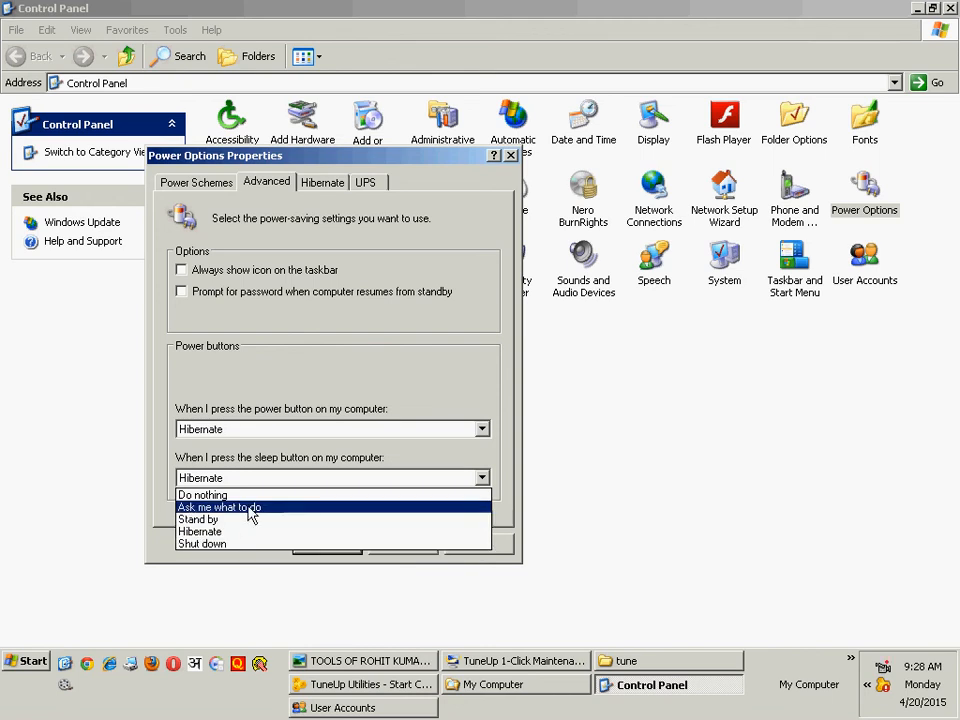
left_click(222, 532)
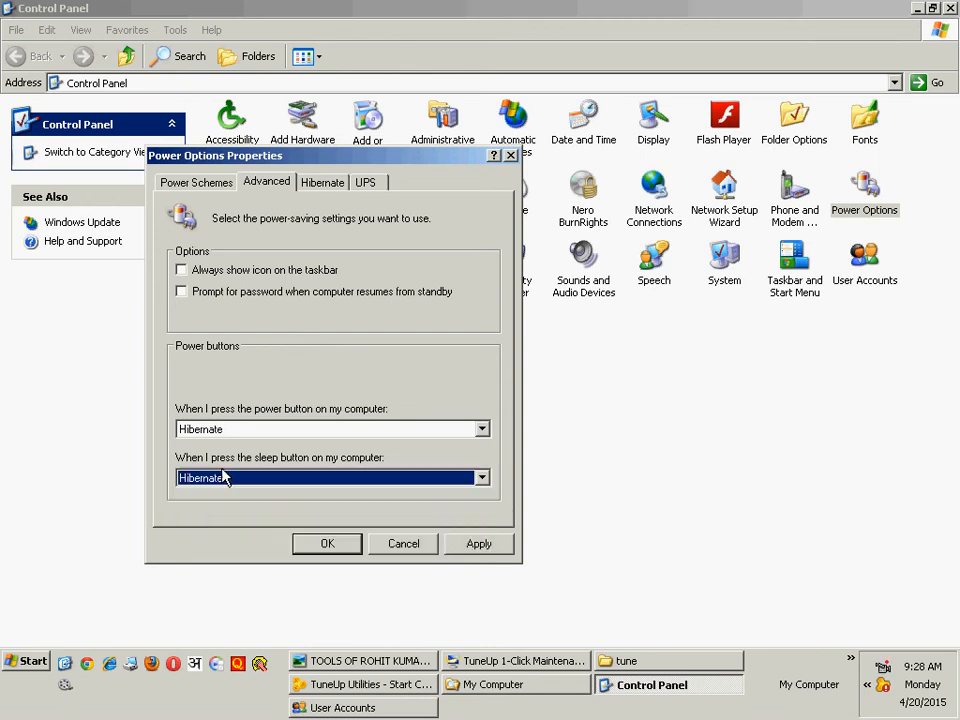
Set the sleep button back to Do nothing, keep Hibernate for the power button, and cancel the power options.
left_click(240, 484)
left_click(218, 495)
left_click(205, 430)
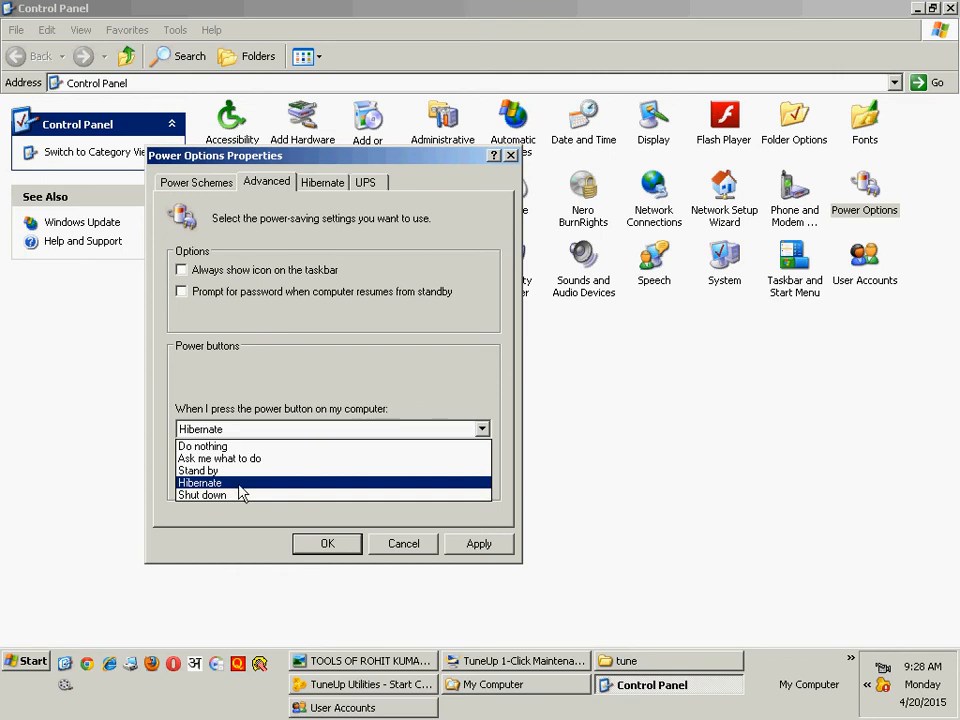
left_click(207, 483)
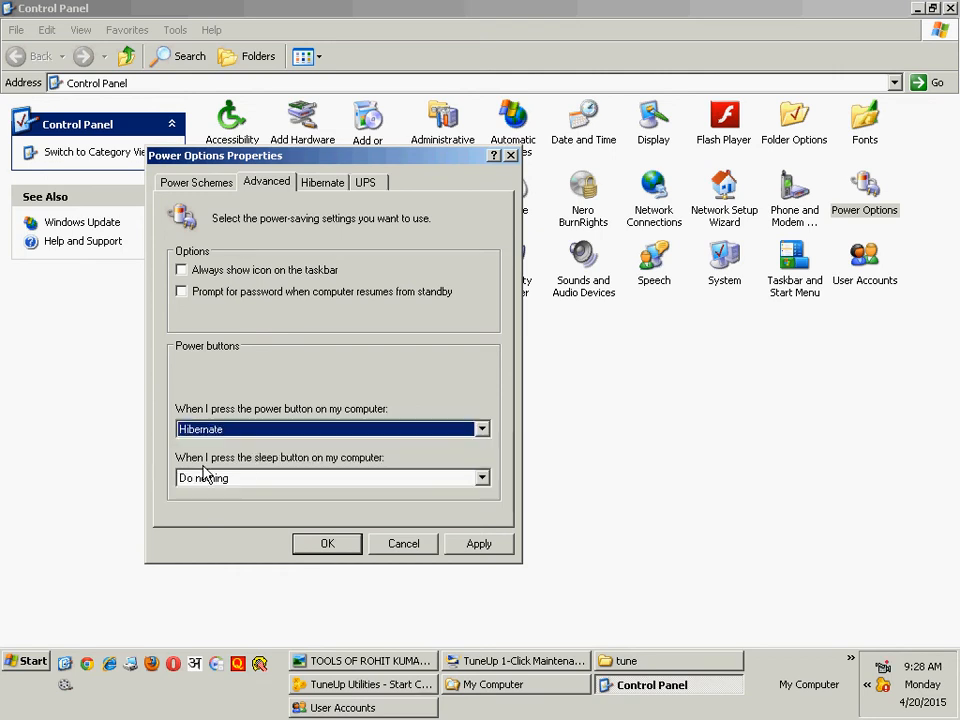
left_click(324, 190)
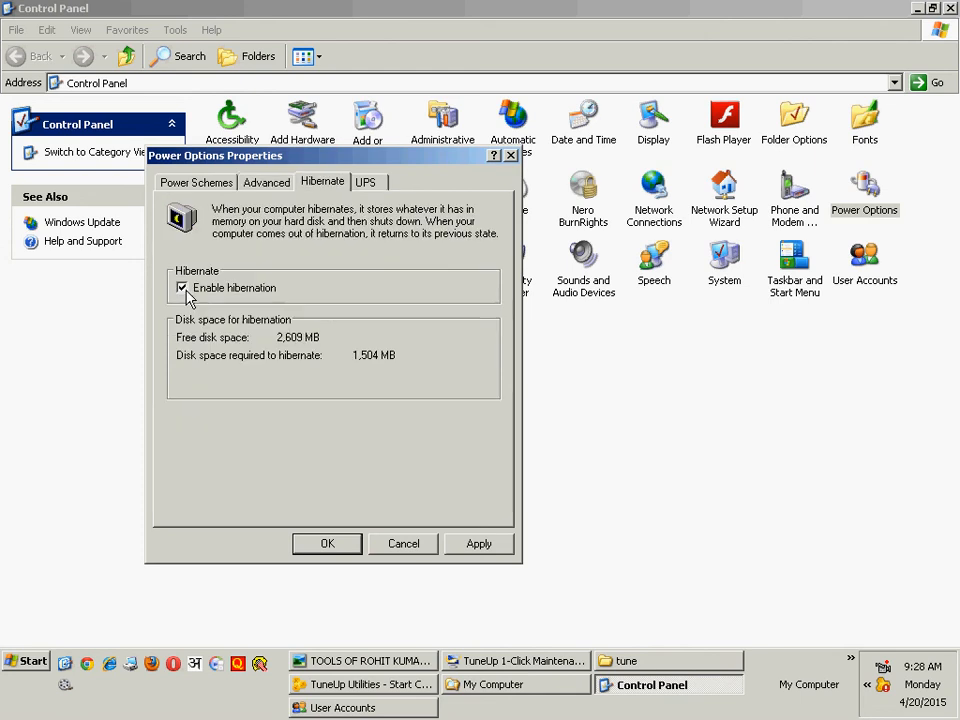
left_click(258, 190)
left_click(427, 553)
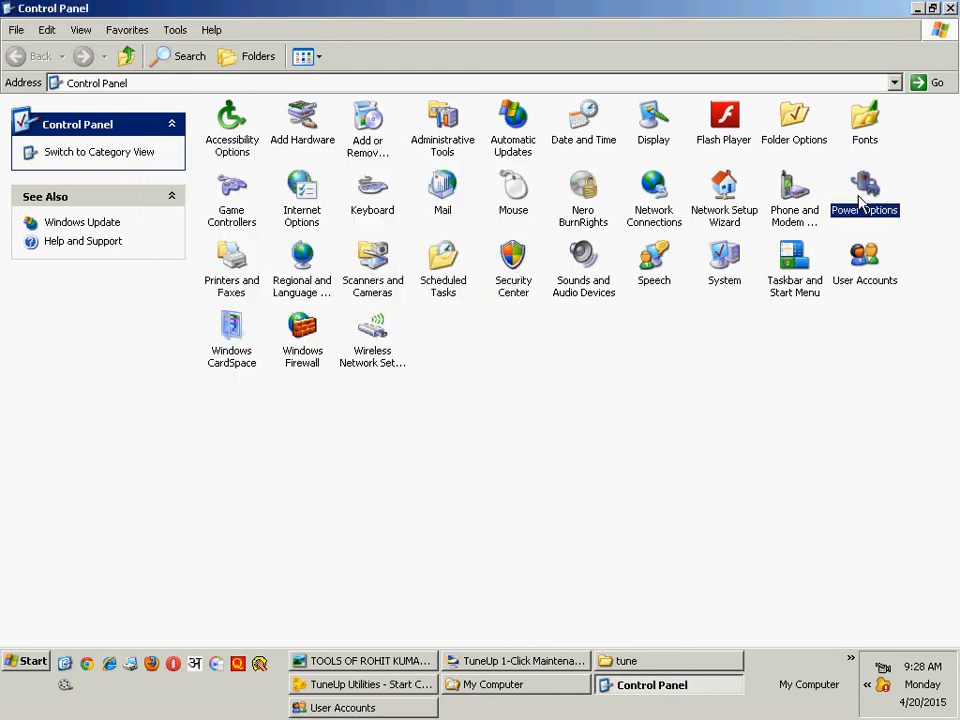
Check the progress of TuneUp 1-Click Maintenance, return to TuneUp Utilities and close the Windows functions list.
left_click(505, 662)
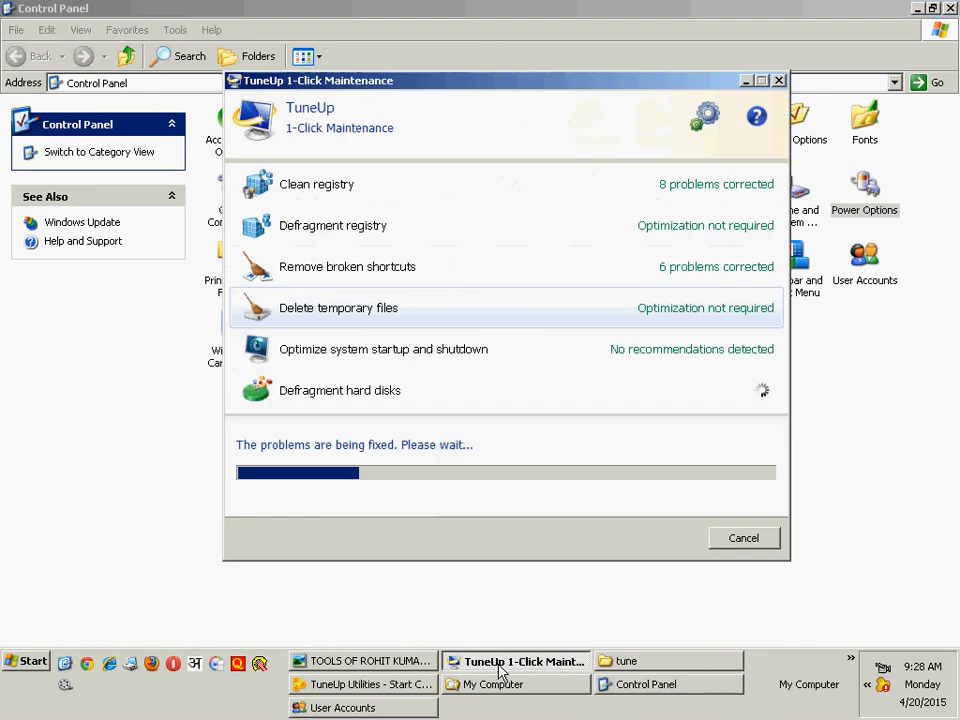
left_click(425, 684)
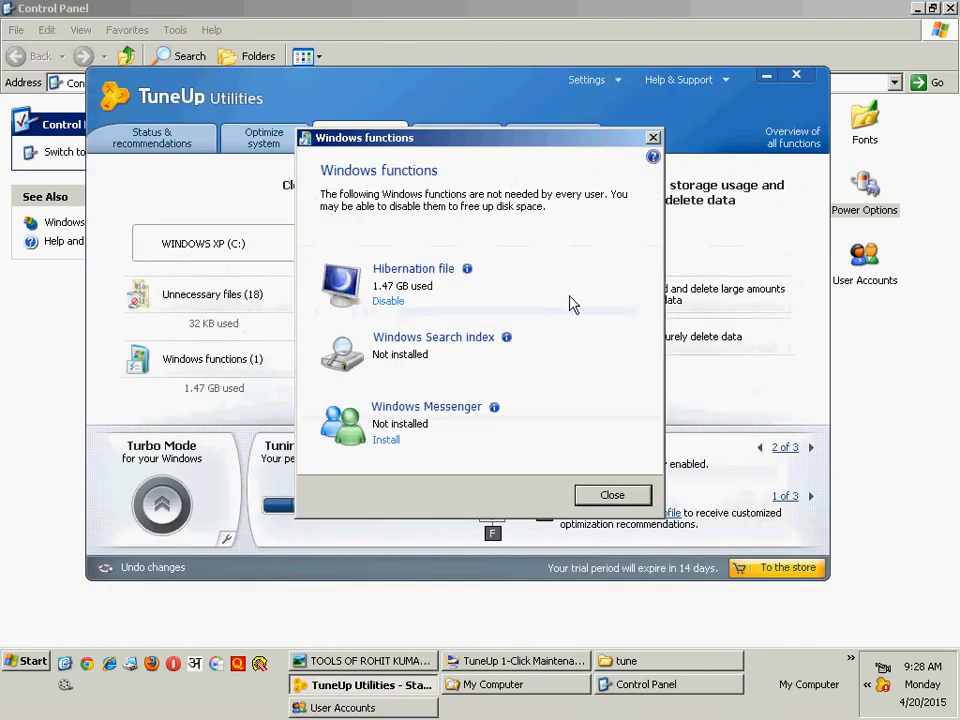
left_click(619, 501)
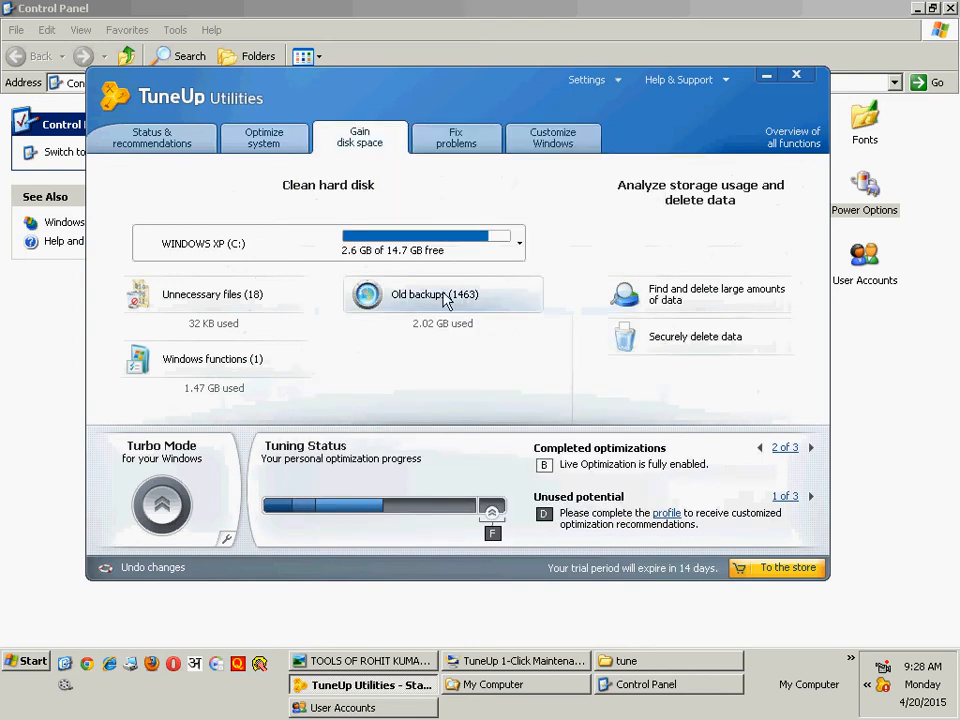
Delete the old restore points and Windows Update backups on the WINDOWS XP (C:) drive.
left_click(437, 302)
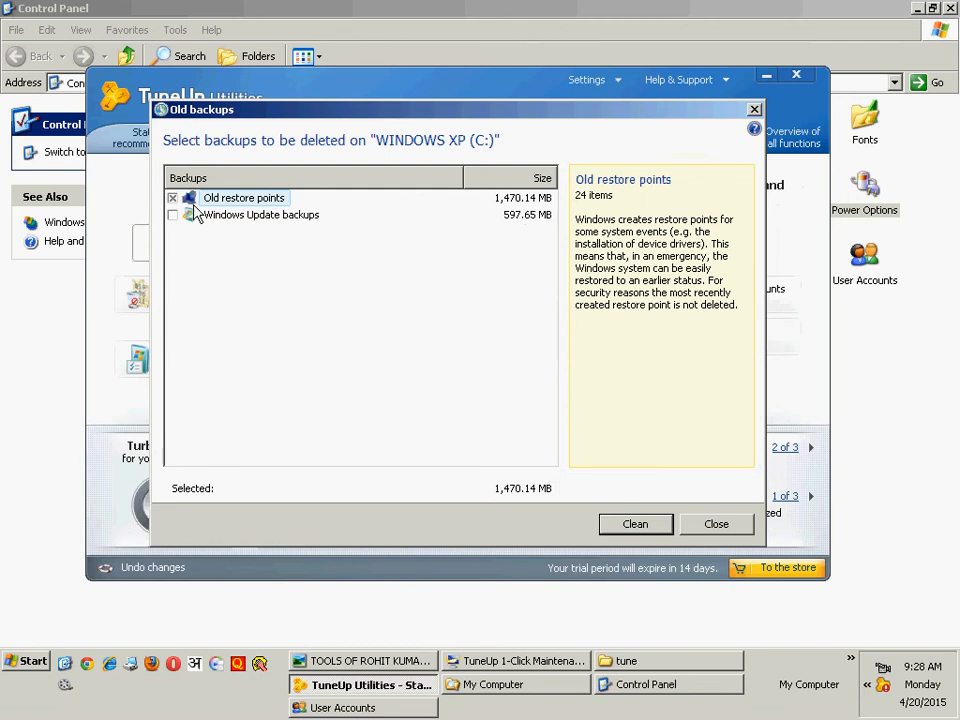
left_click(249, 216)
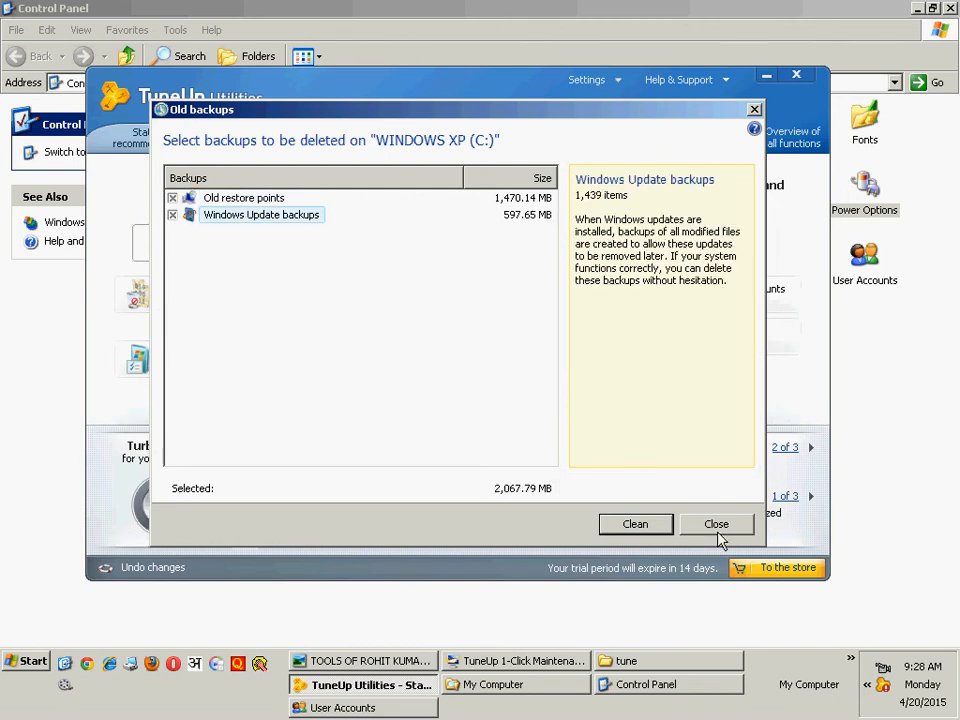
left_click(632, 527)
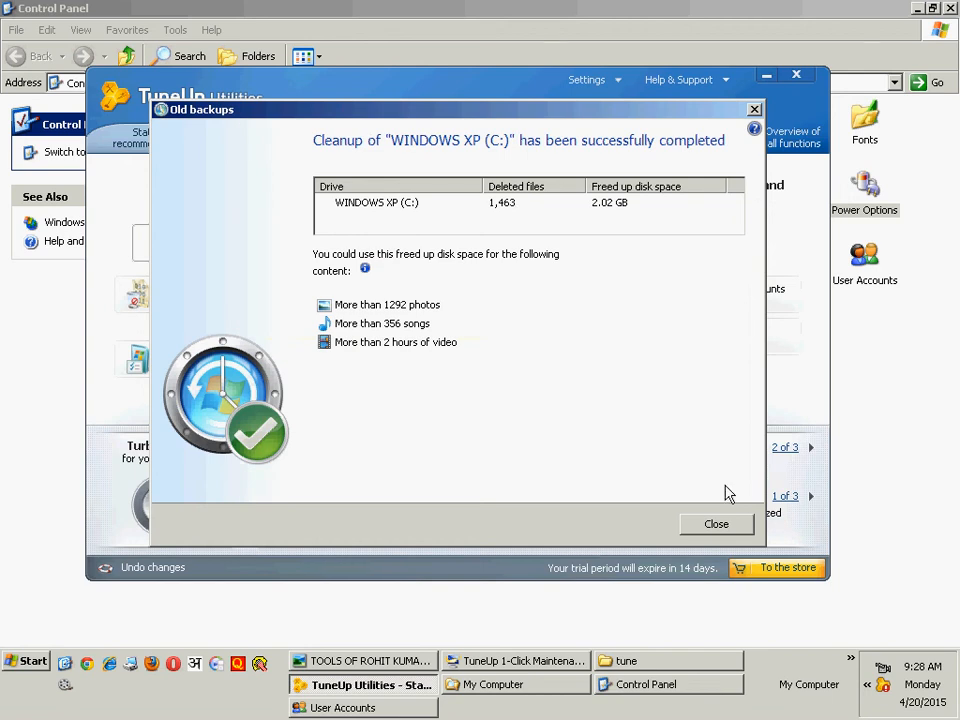
left_click(716, 523)
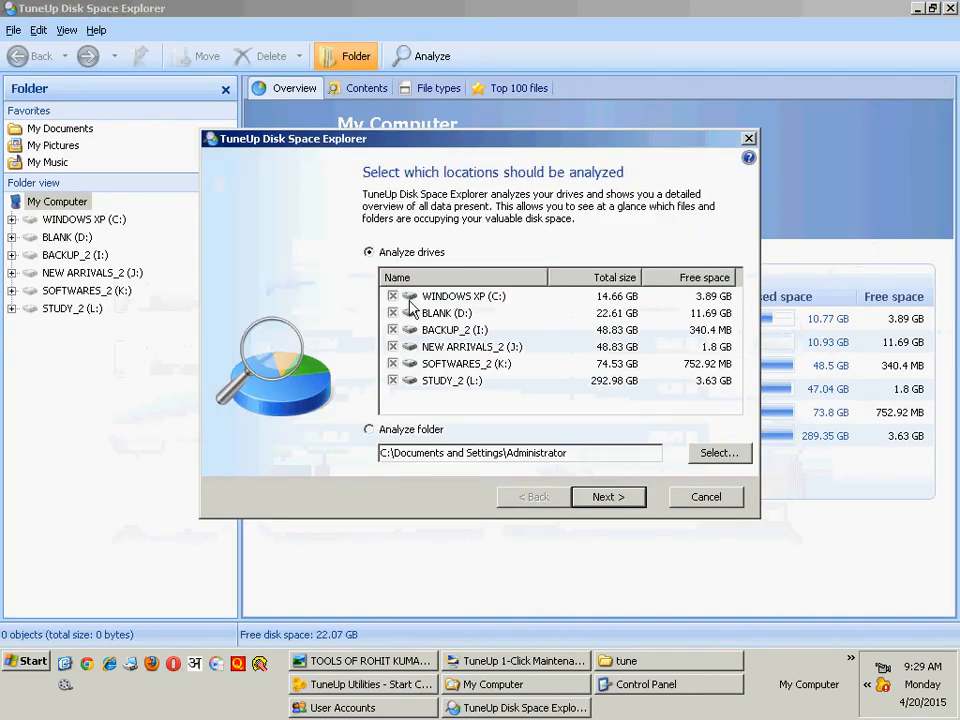
Analyze only the WINDOWS XP (C:) drive in TuneUp Disk Space Explorer, view its overview and close the explorer.
left_click(393, 330)
left_click(393, 313)
left_click(393, 347)
left_click(393, 364)
left_click(393, 381)
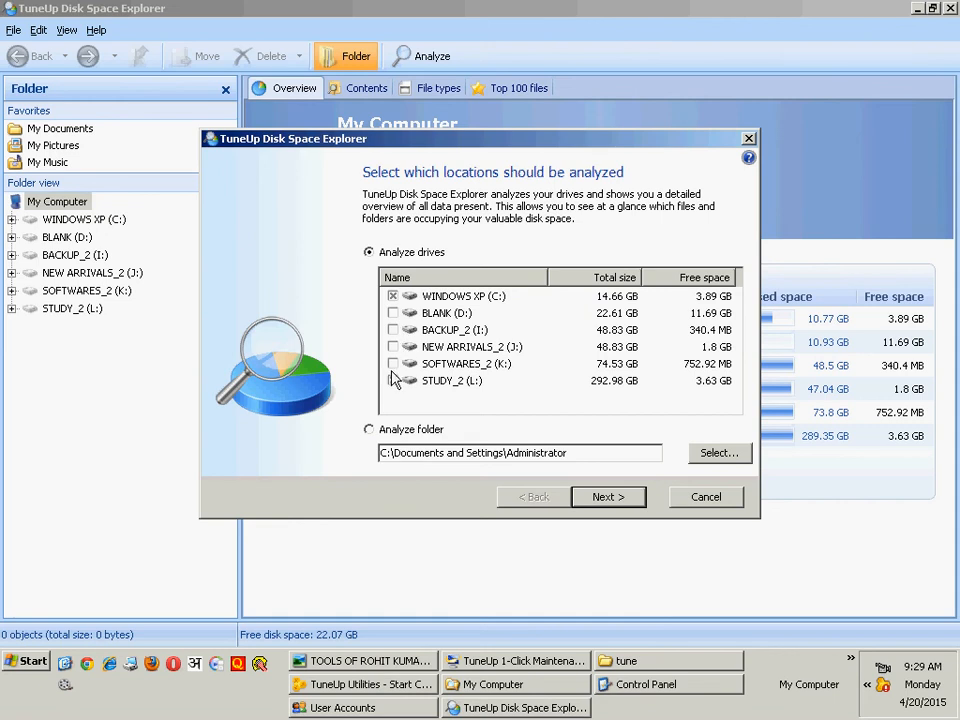
left_click(393, 365)
left_click(393, 364)
left_click(605, 505)
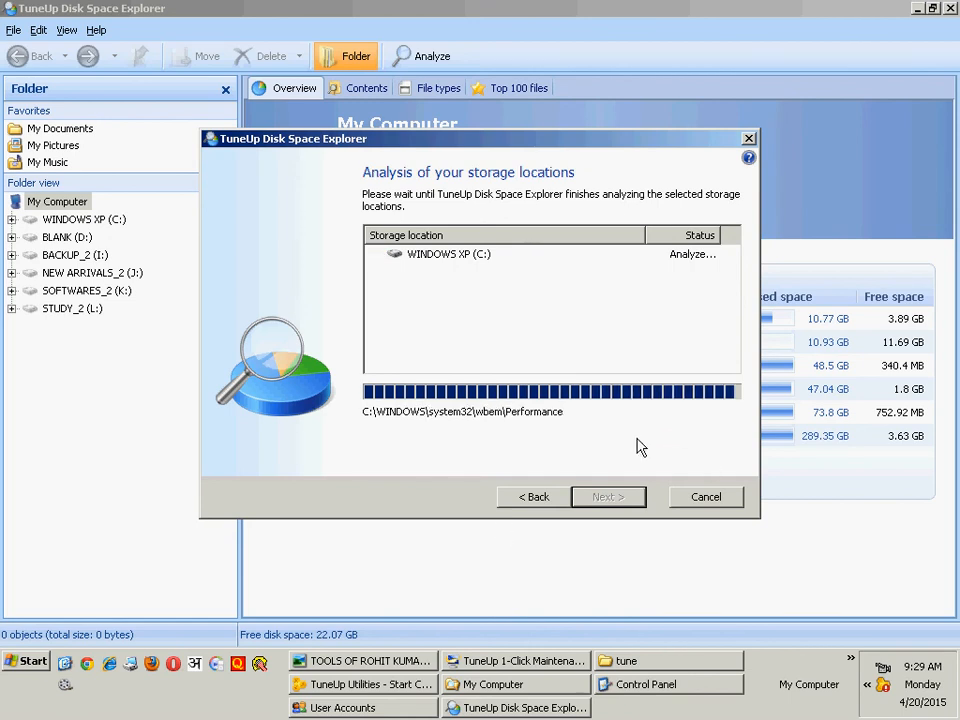
left_click(610, 499)
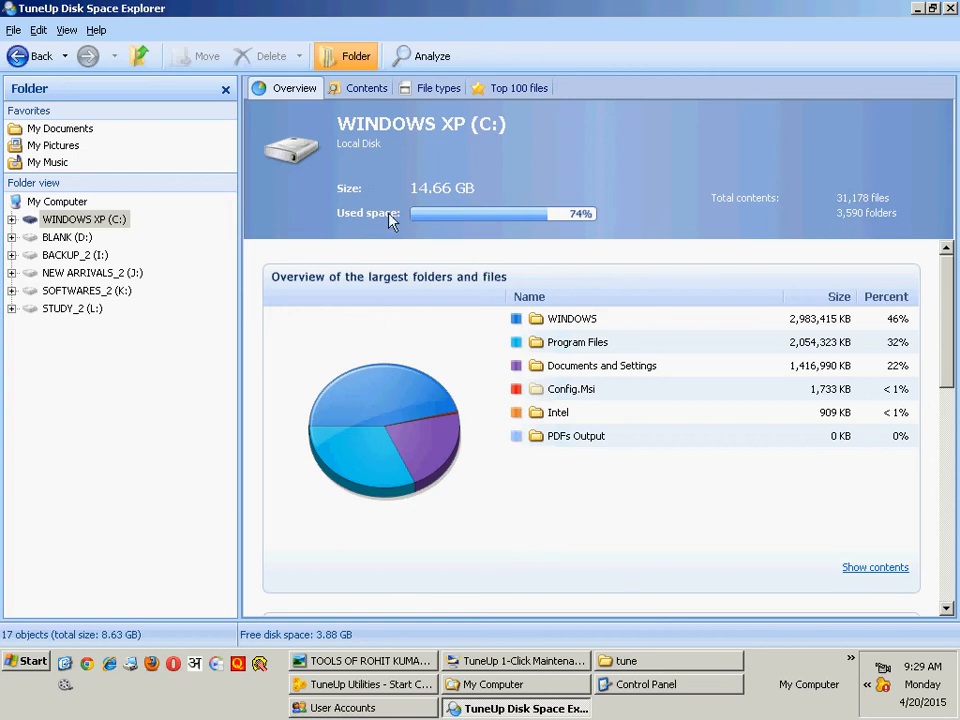
left_click(949, 8)
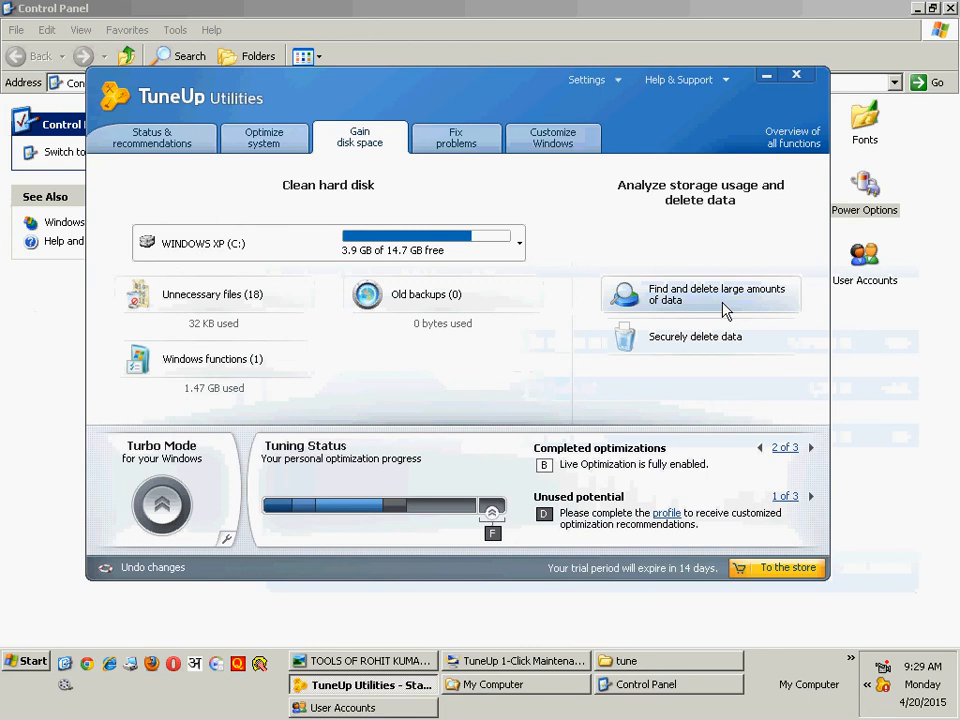
Select the desktop folder tune for secure deletion in TuneUp Shredder, and cancel the wizard.
left_click(671, 343)
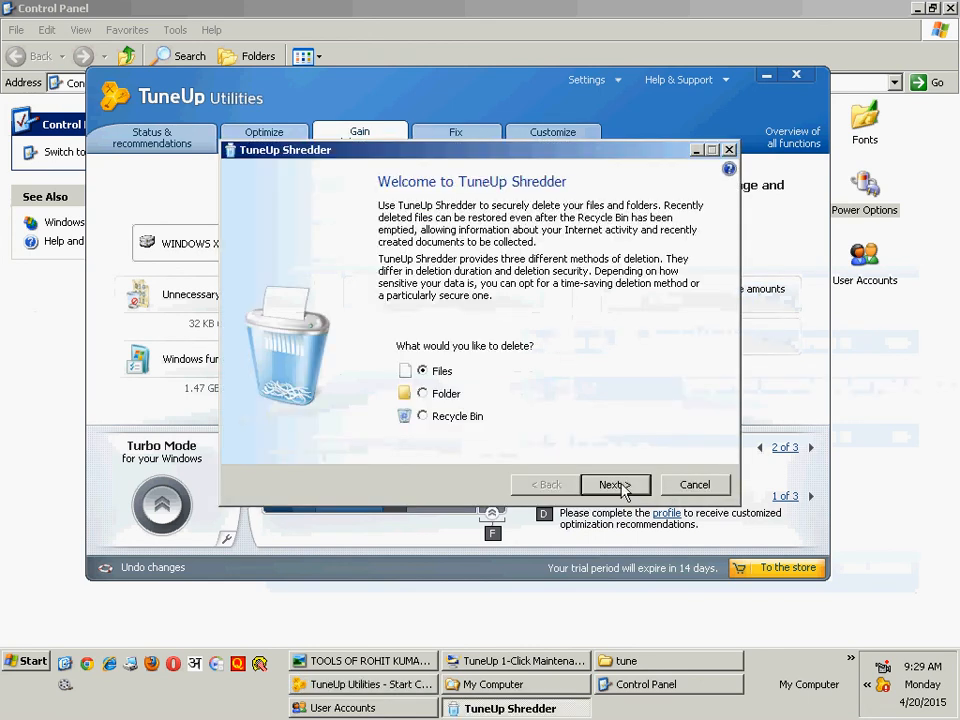
left_click(615, 485)
left_click(548, 485)
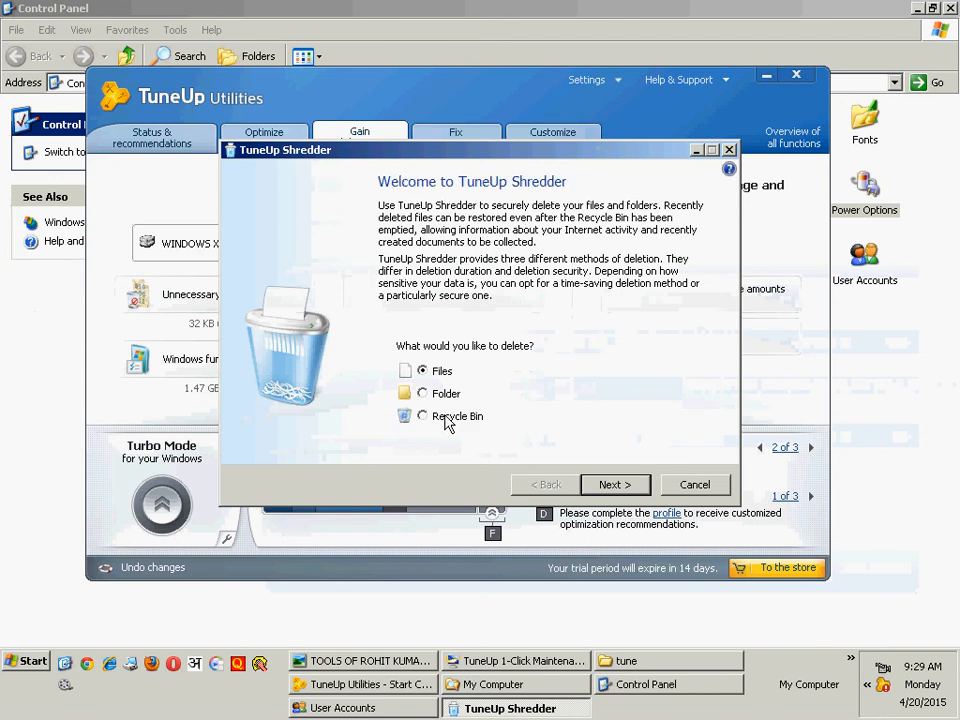
left_click(445, 396)
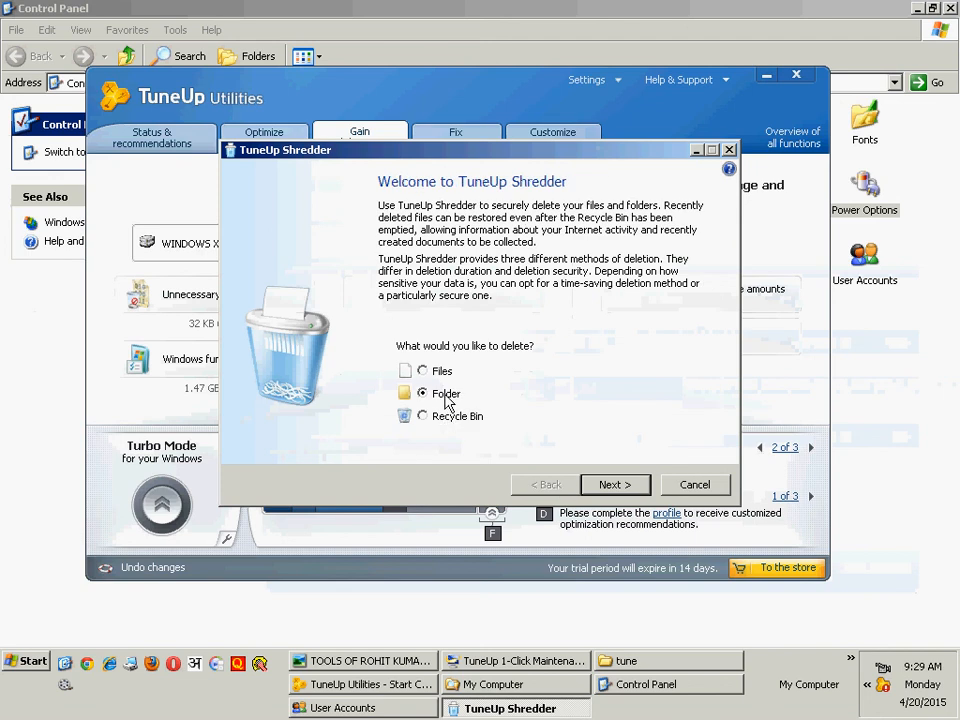
left_click(614, 488)
left_click(664, 304)
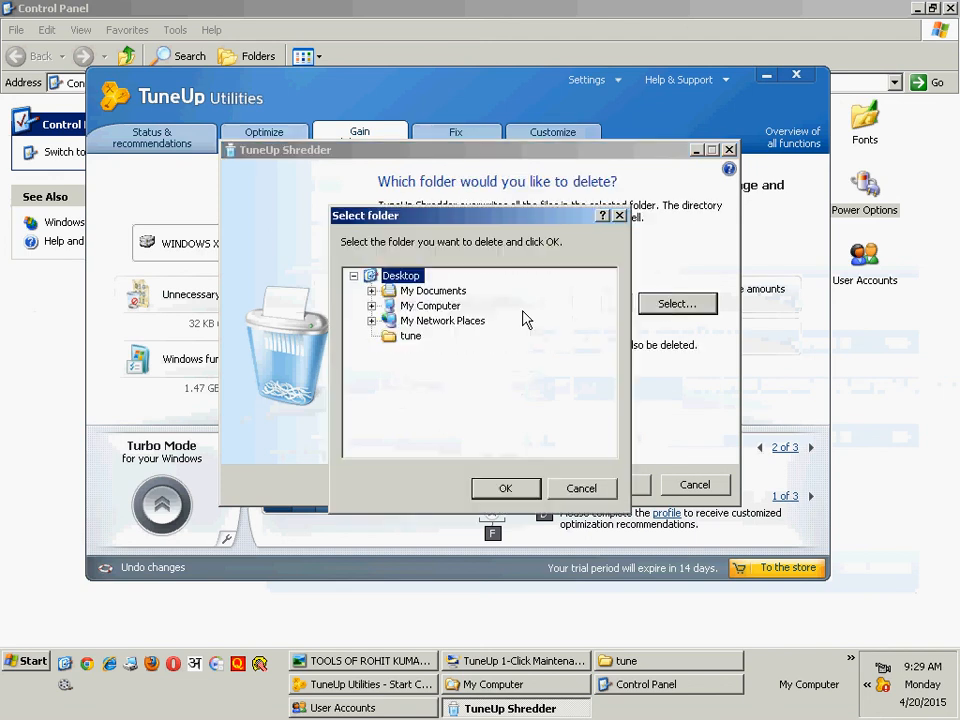
left_click(410, 336)
left_click(510, 487)
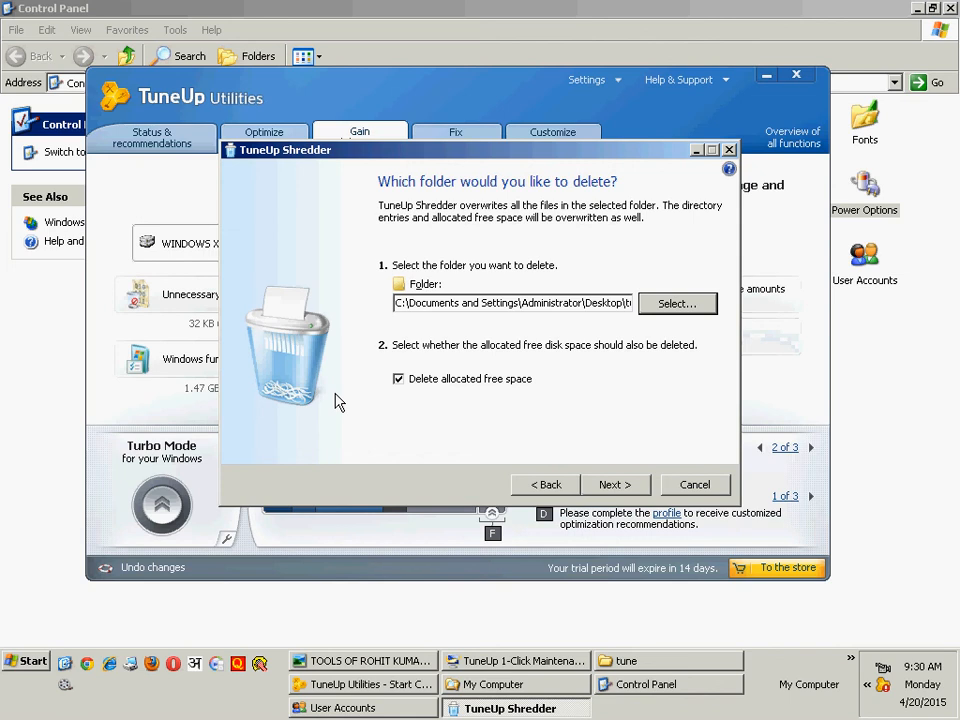
left_click(698, 485)
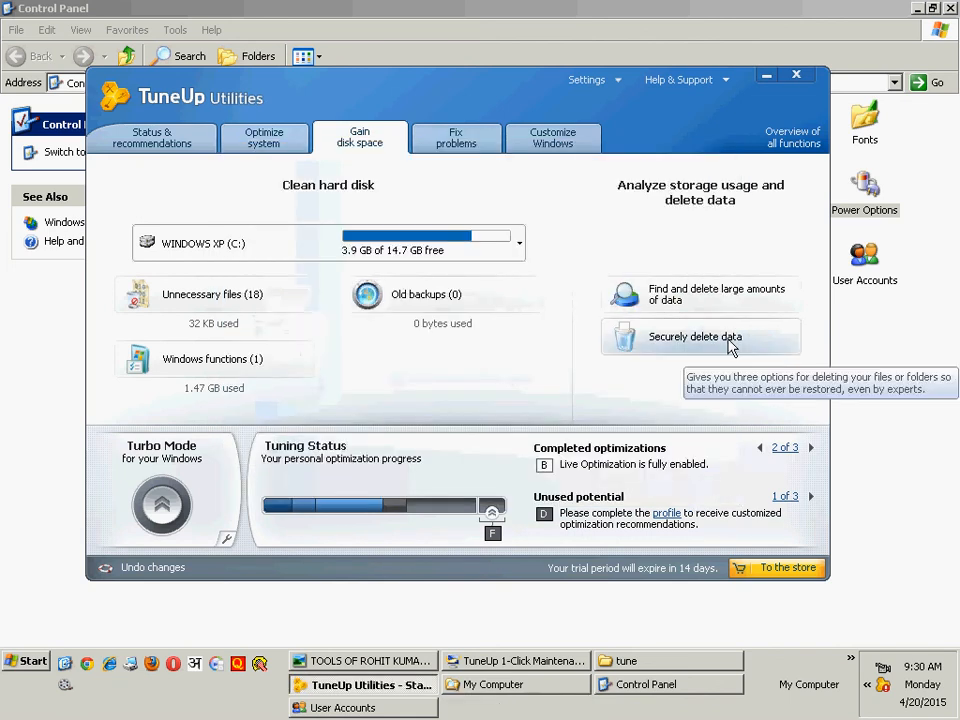
Start restoring deleted files with TuneUp Undelete, limit the scan to WINDOWS XP (C:), and continue to the search criteria.
left_click(455, 143)
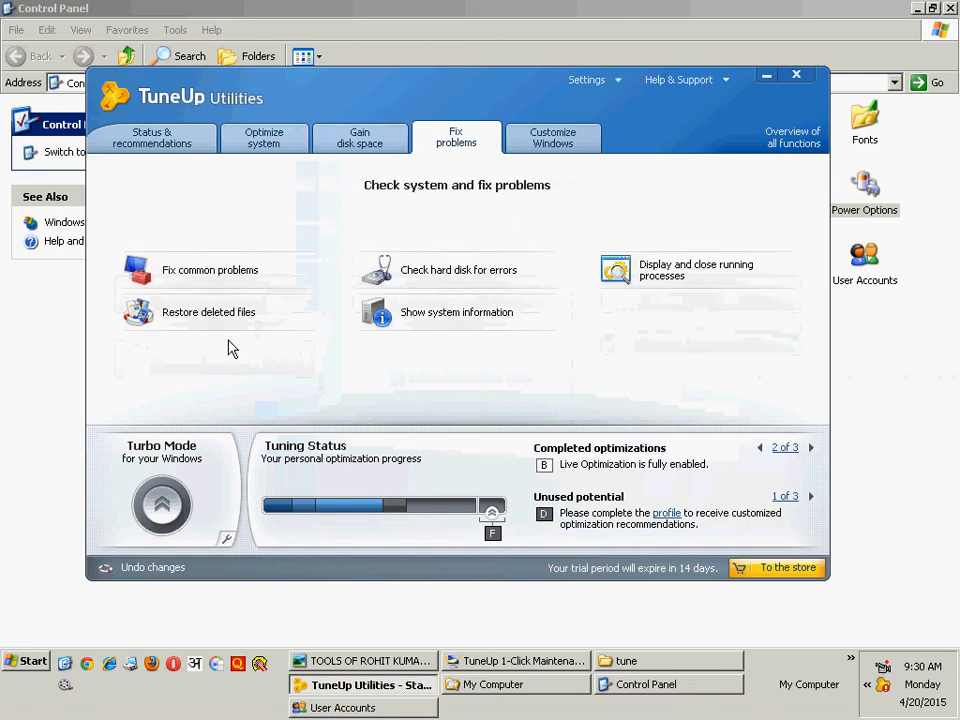
left_click(256, 315)
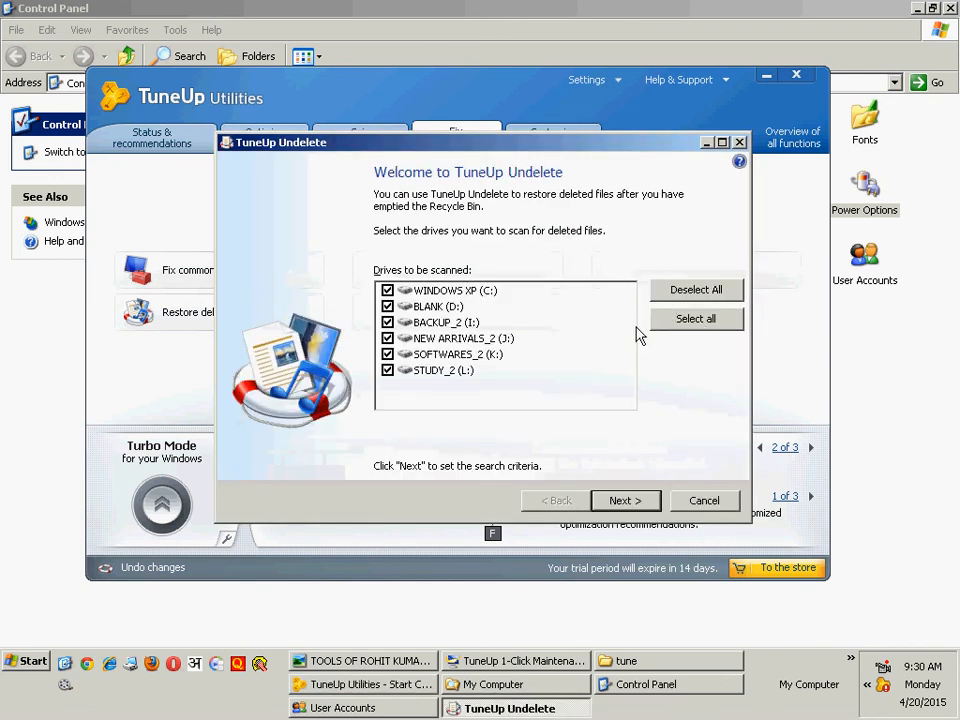
left_click(388, 306)
left_click(388, 322)
left_click(388, 338)
left_click(388, 354)
left_click(388, 370)
key("Return")
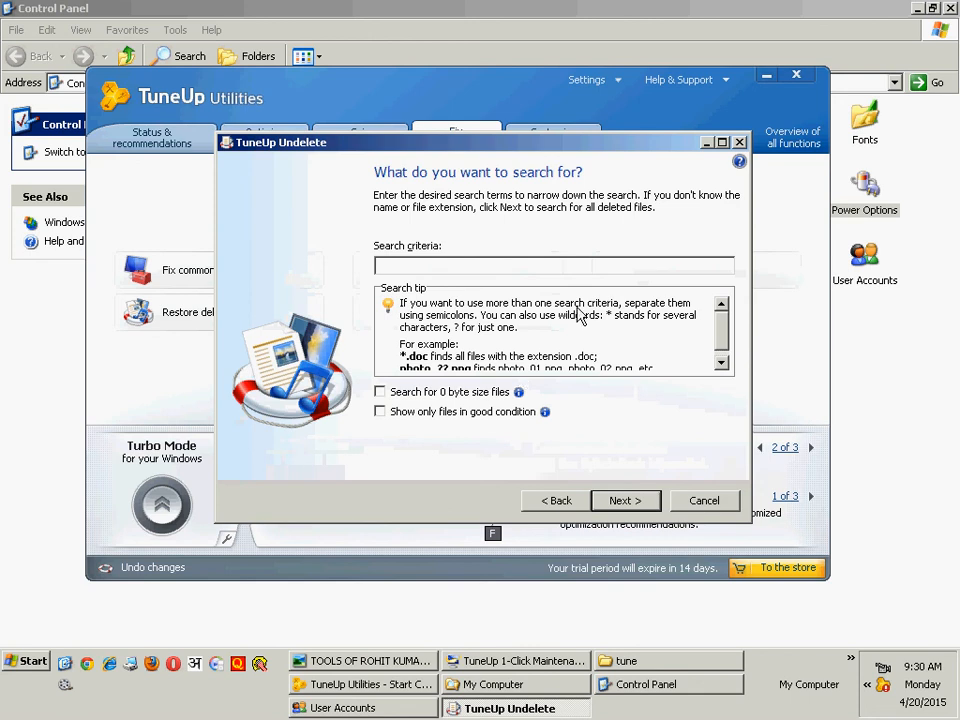
Search WINDOWS XP (C:) for all deleted files without any search criteria, and exit TuneUp Undelete.
left_click(643, 506)
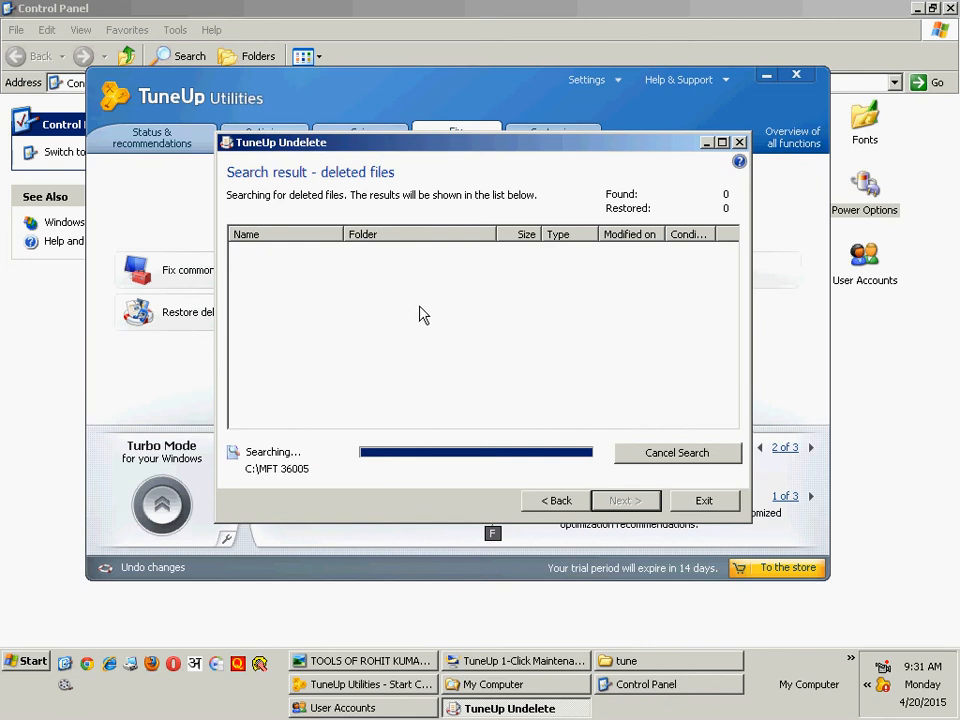
left_click(707, 501)
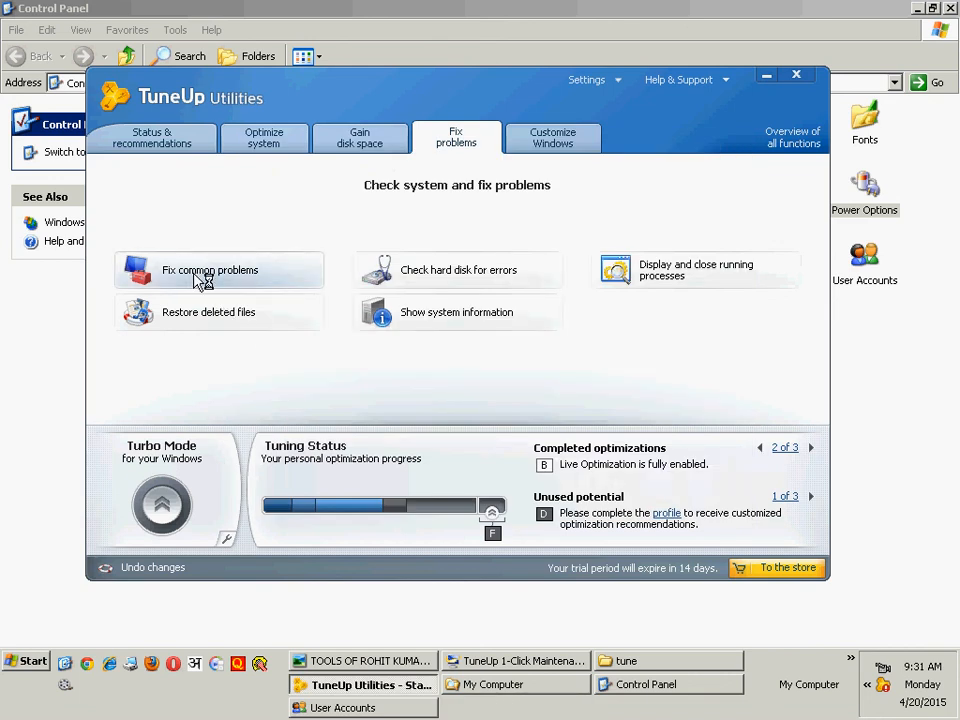
Select the problems "Icons are displayed incorrectly" and "Link arrows are not displayed" in TuneUp Repair Wizard and continue.
left_click(220, 226)
left_click(220, 242)
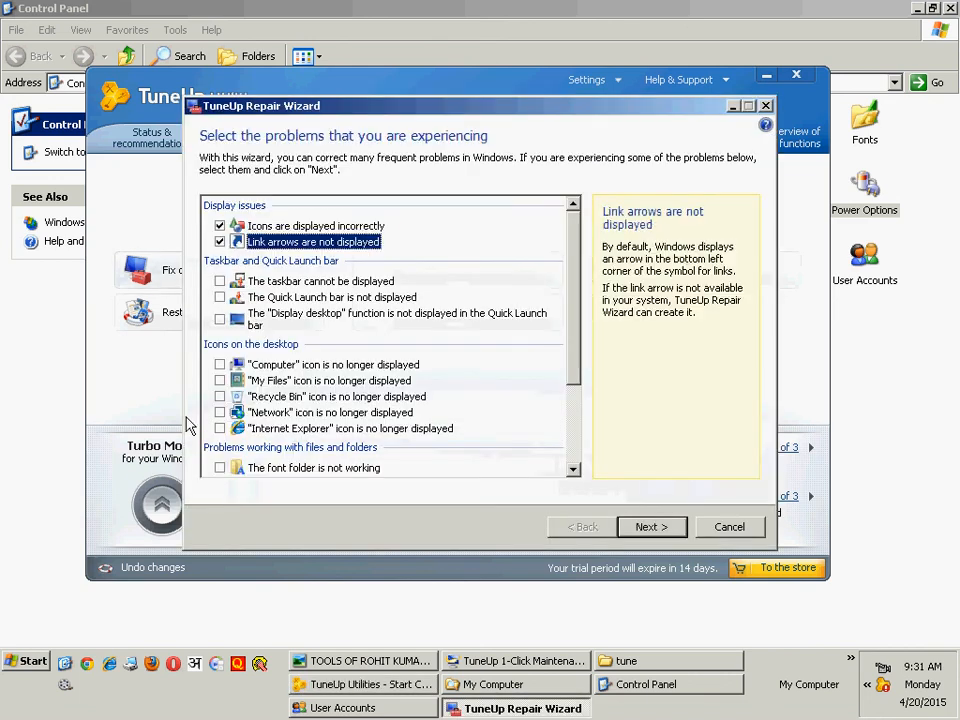
left_click(632, 522)
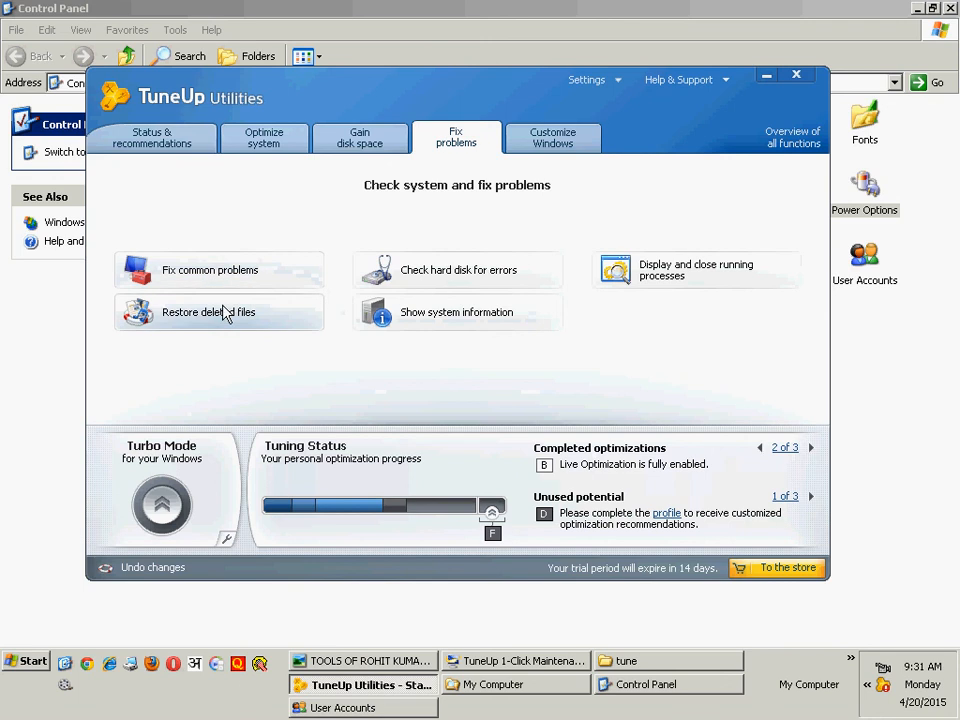
Start a hard disk error check of WINDOWS XP (C:) in TuneUp Disk Doctor and choose Thorough analysis.
left_click(487, 279)
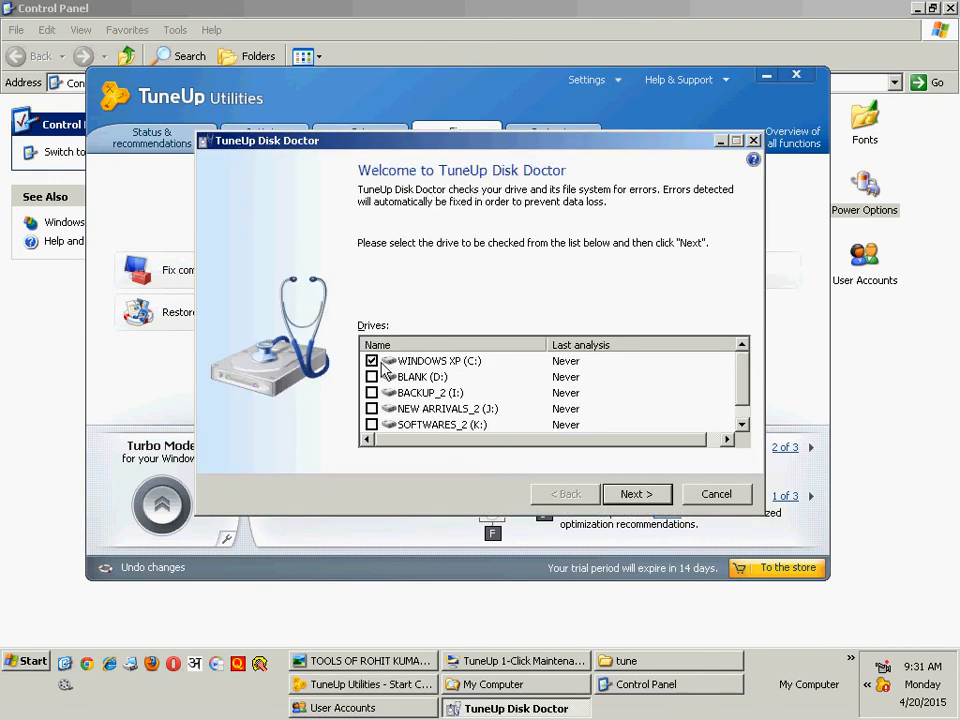
left_click(634, 495)
left_click(410, 305)
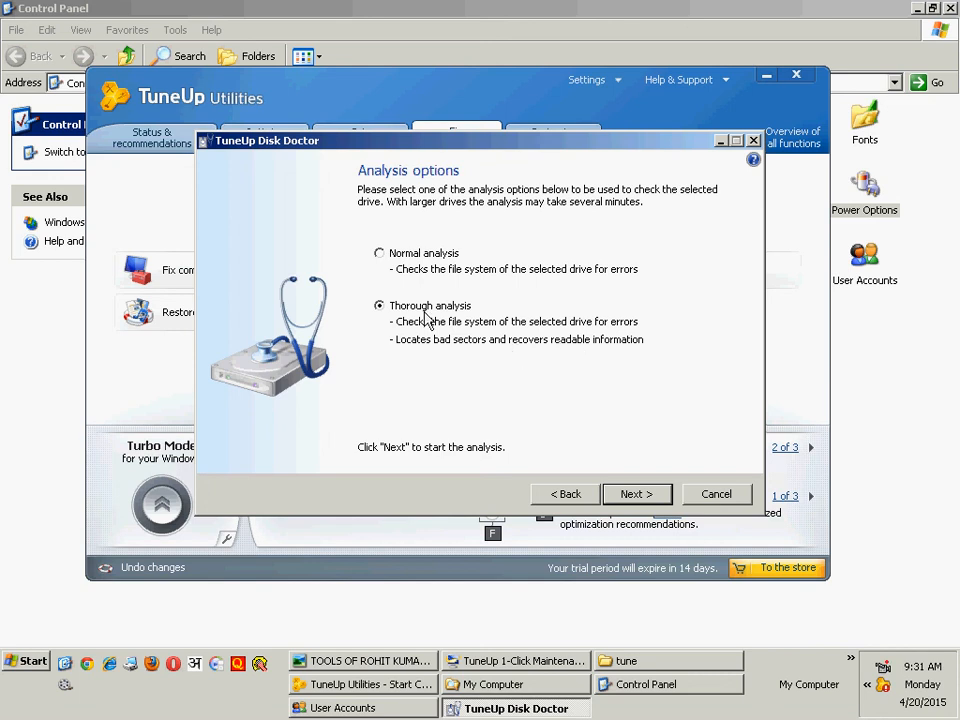
Enable automatic file system fixing and bad sector recovery in the Windows Check Disk options for WINDOWS XP (C:), and cancel the check.
left_click(569, 689)
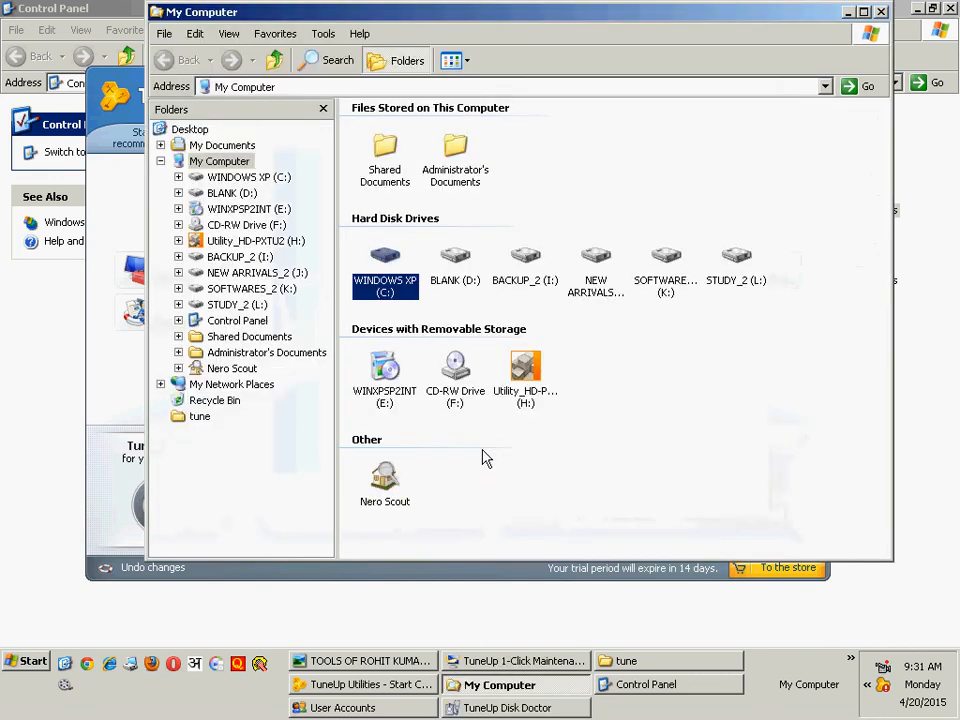
right_click(388, 262)
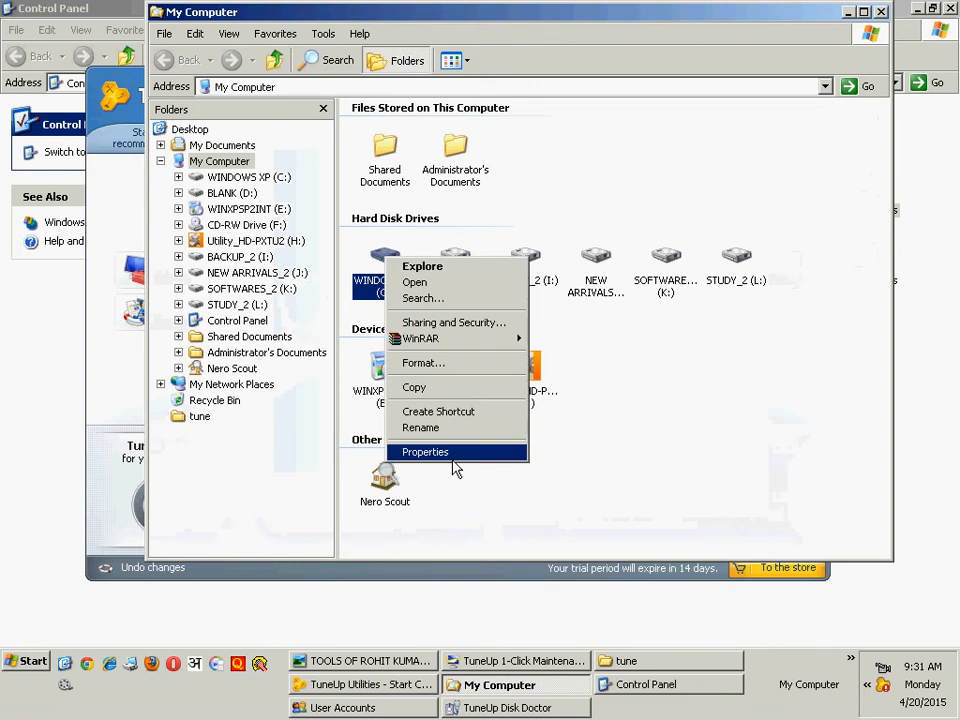
left_click(453, 455)
left_click(458, 262)
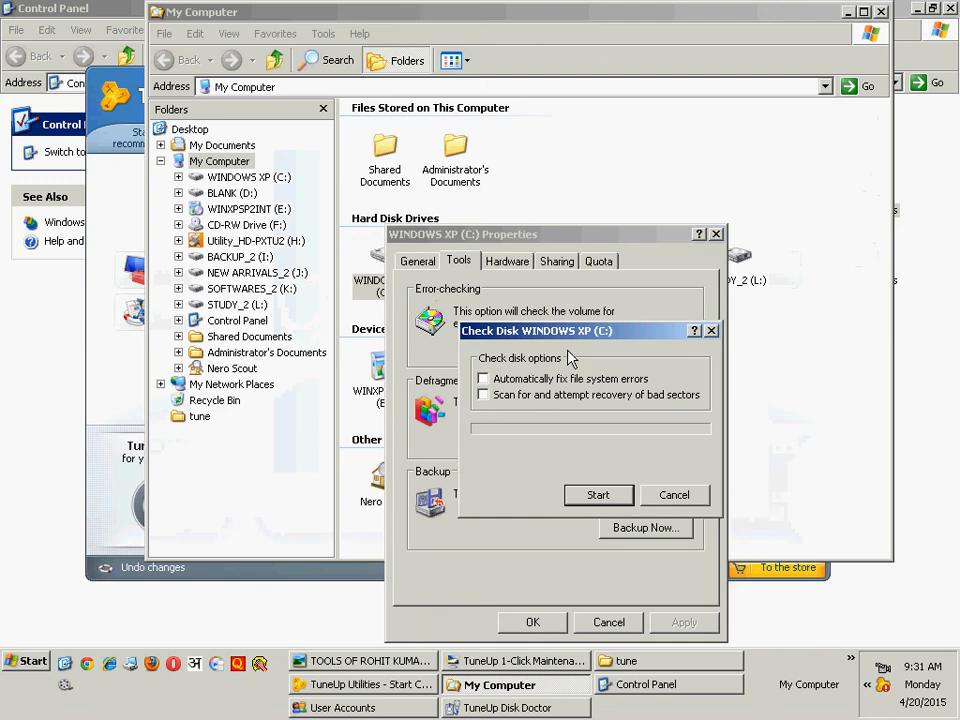
left_click(592, 381)
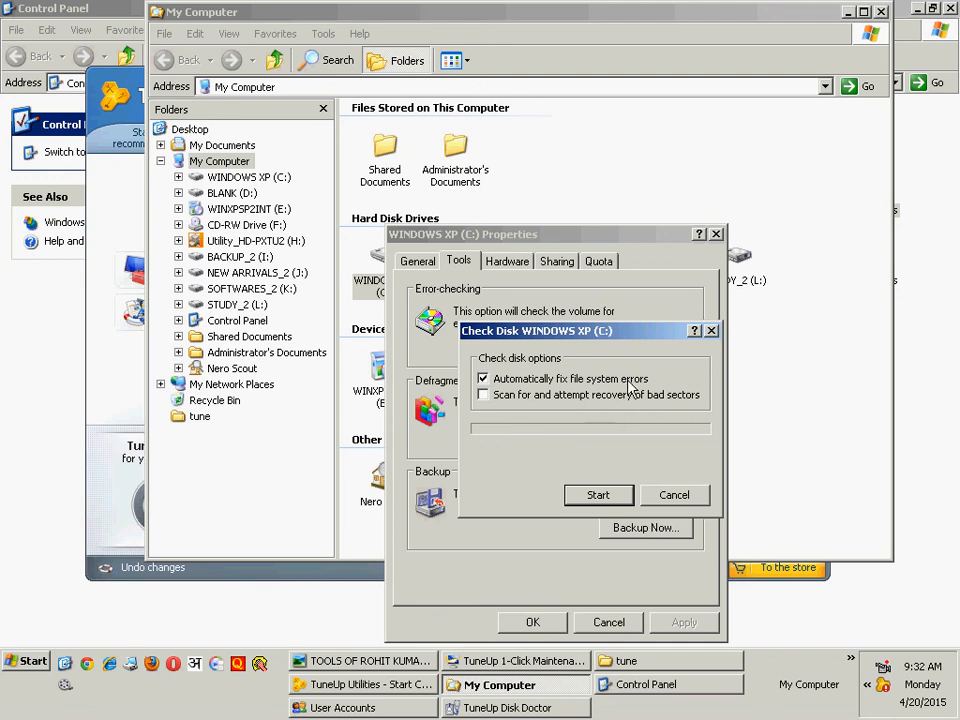
left_click(518, 396)
left_click(666, 504)
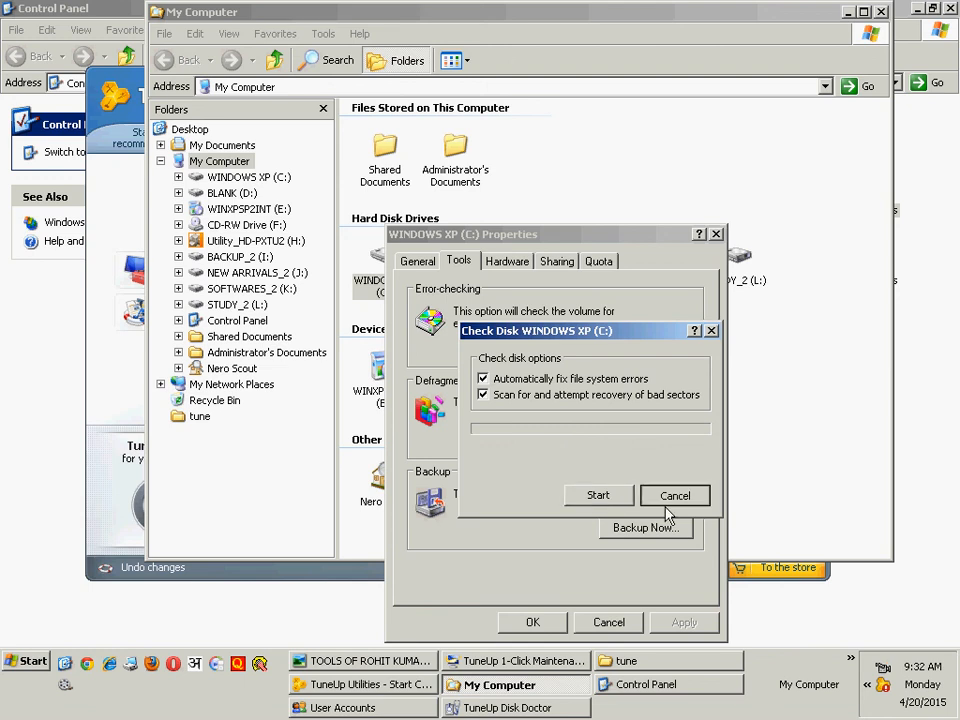
left_click(670, 500)
left_click(532, 622)
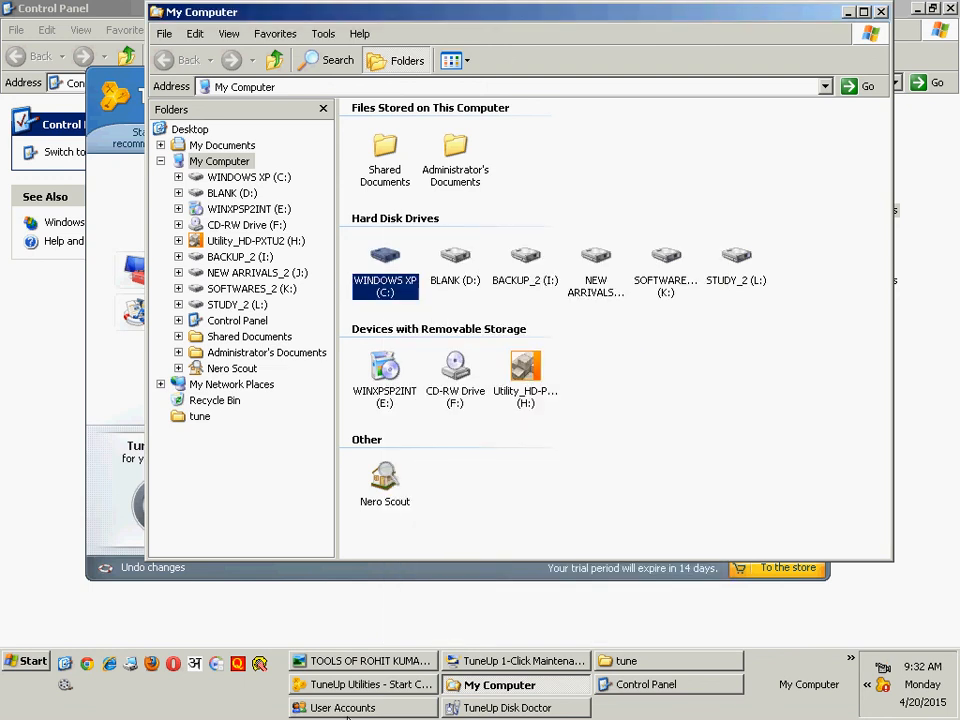
Close the User Accounts window and run the thorough analysis of WINDOWS XP (C:) in TuneUp Disk Doctor.
right_click(362, 708)
left_click(388, 701)
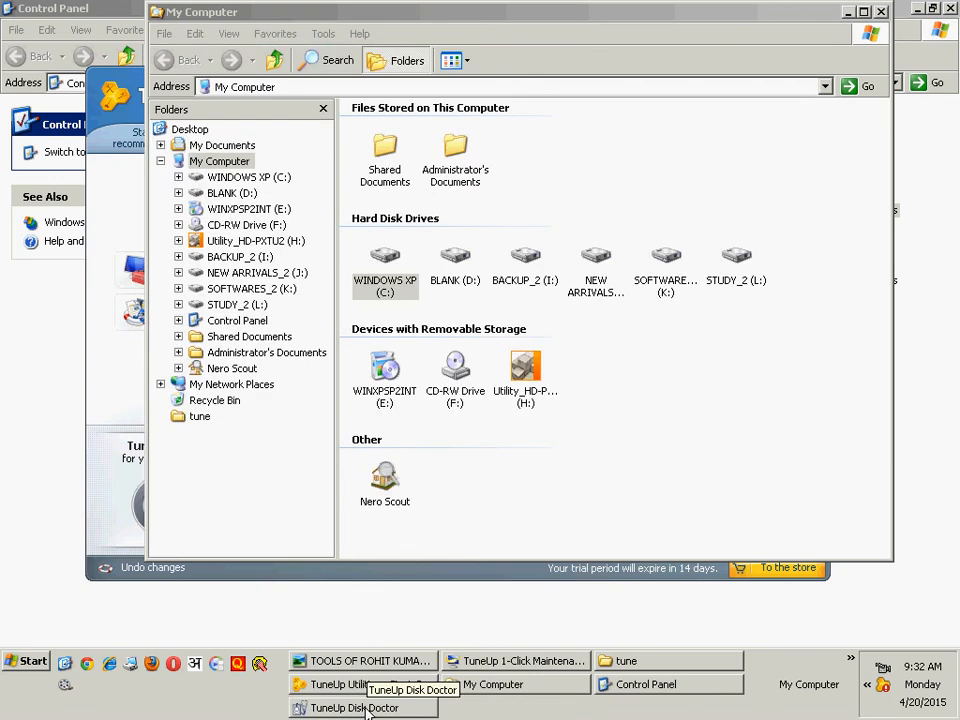
left_click(366, 708)
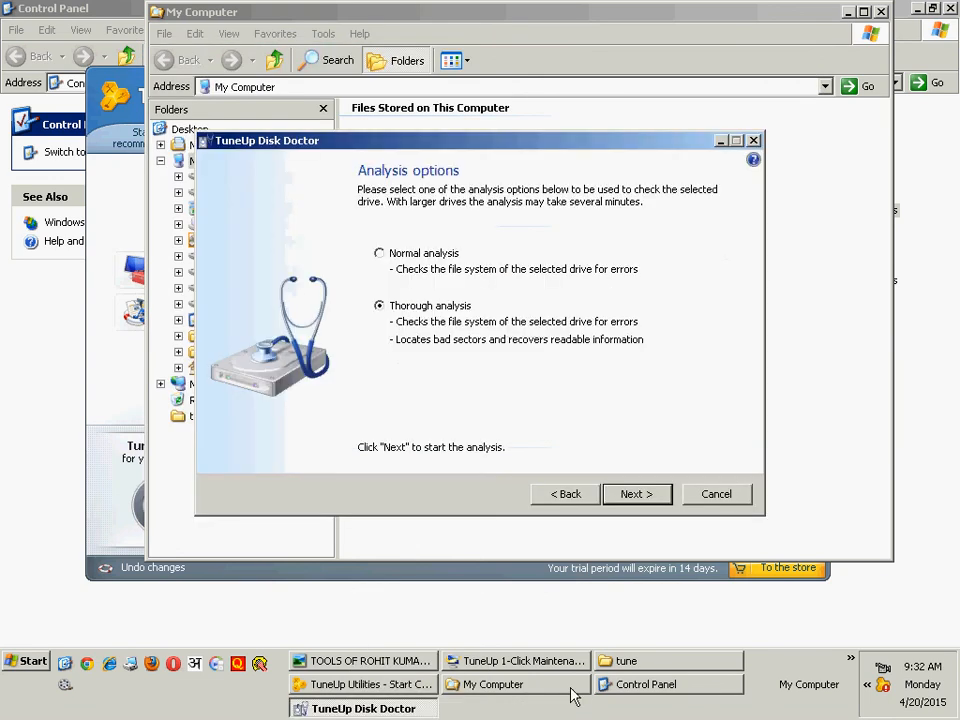
left_click(411, 688)
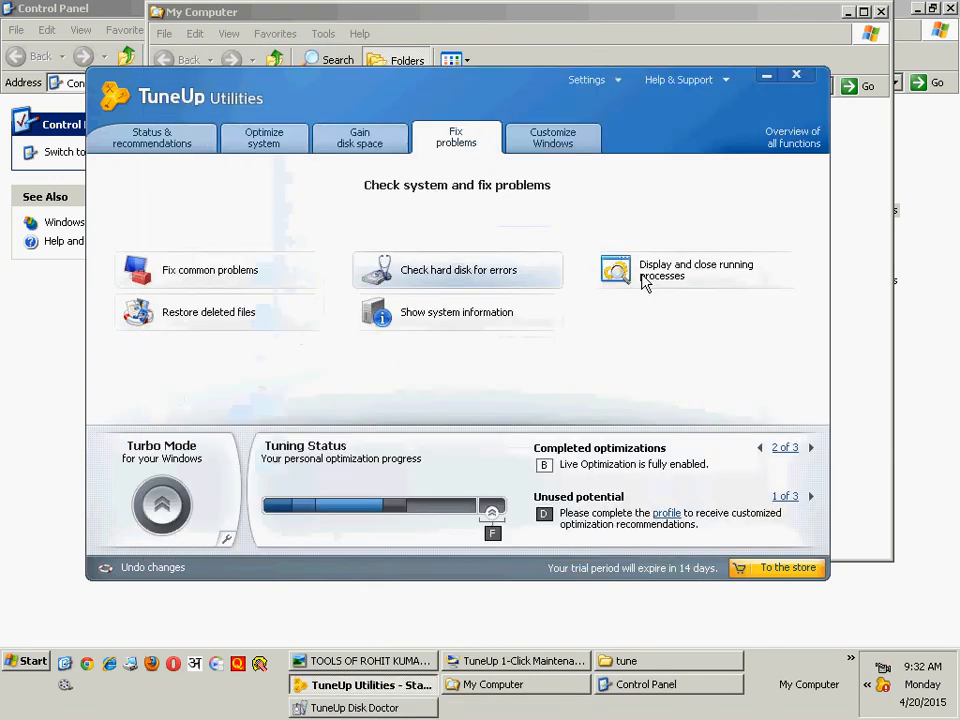
left_click(450, 282)
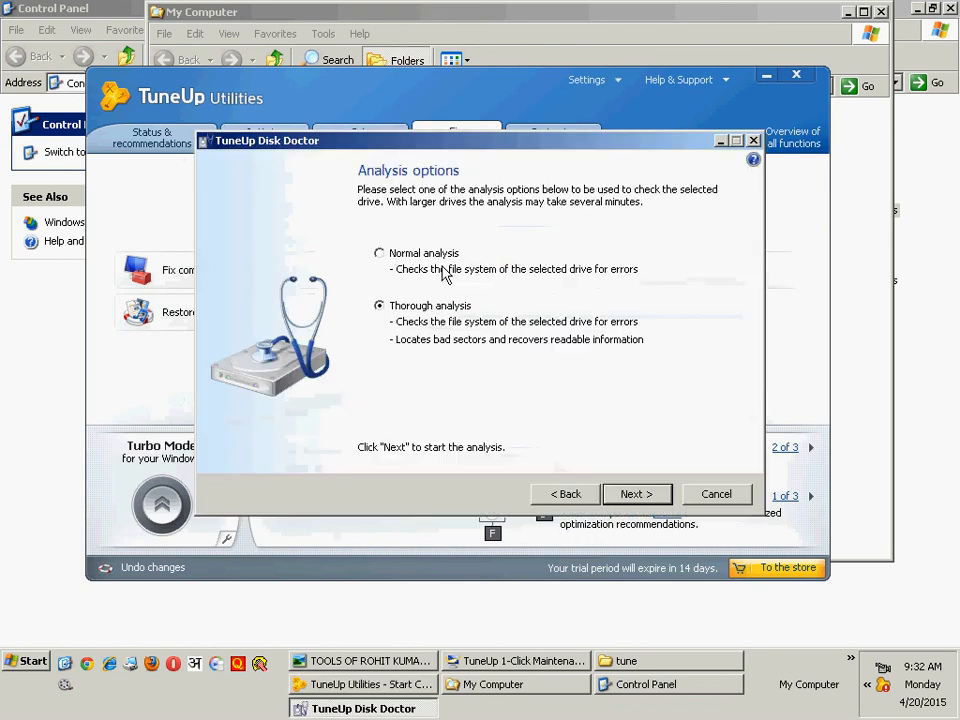
left_click(636, 494)
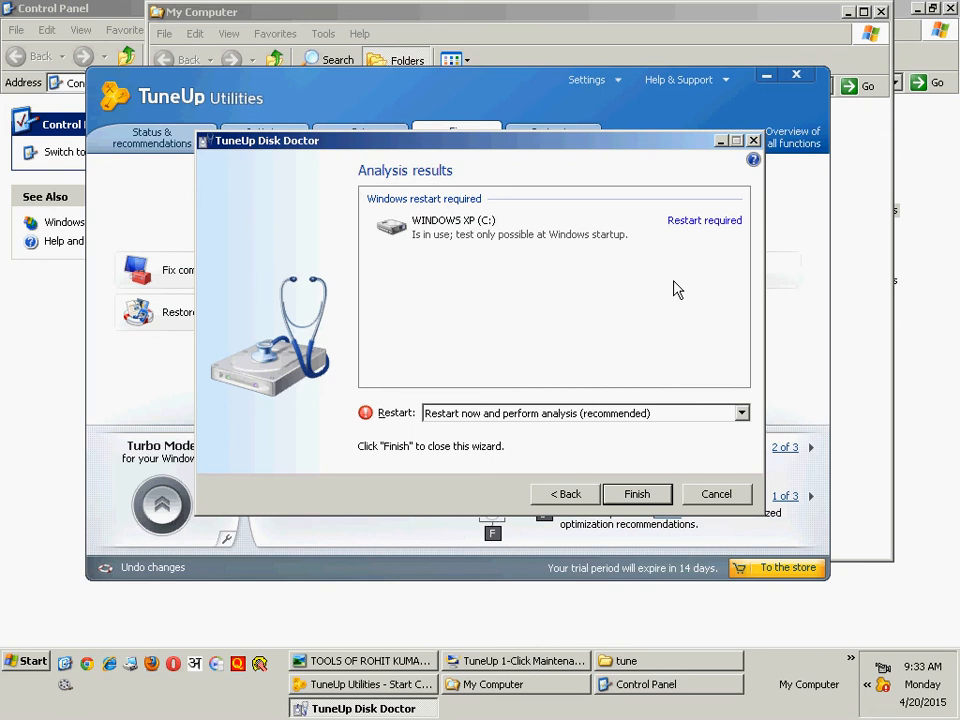
Set the Disk Doctor restart option to "Perform analysis the next time you start Windows" and finish the wizard.
left_click(502, 414)
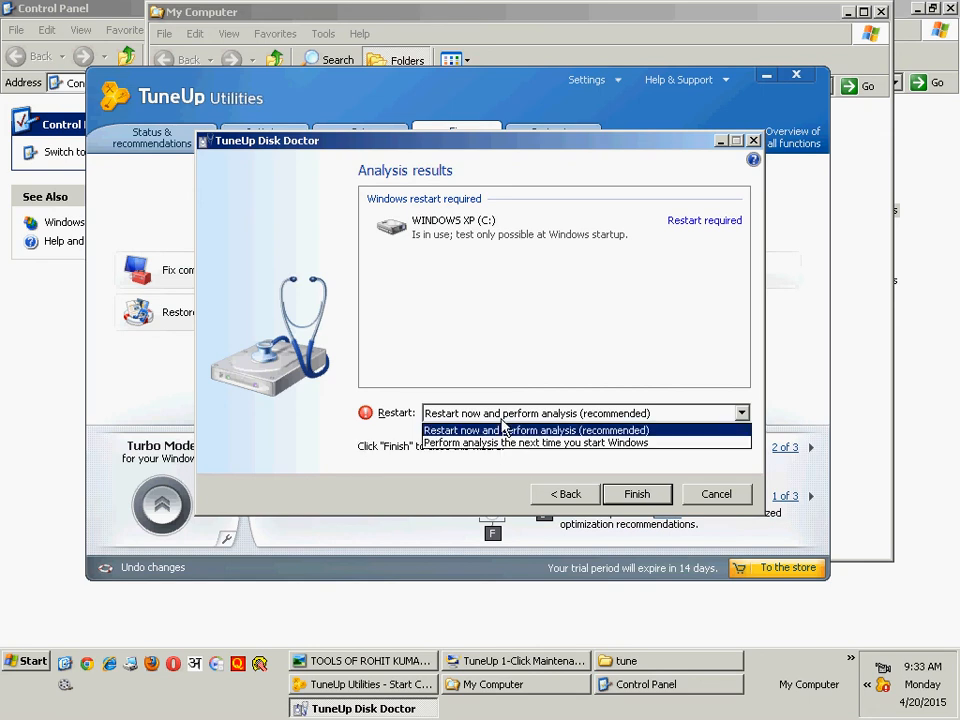
left_click(490, 442)
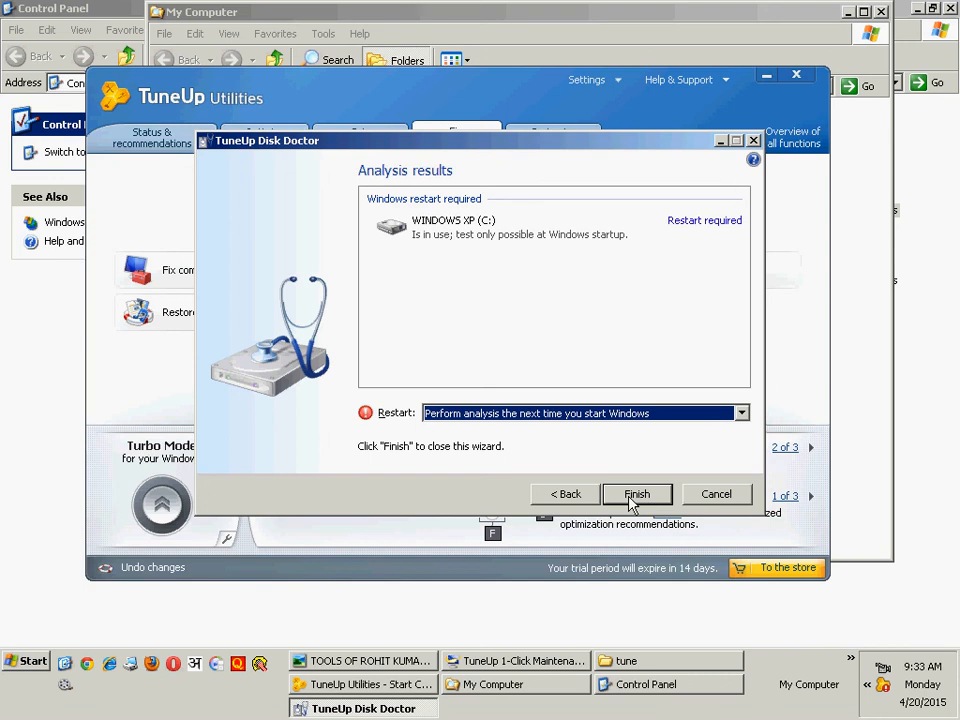
left_click(525, 413)
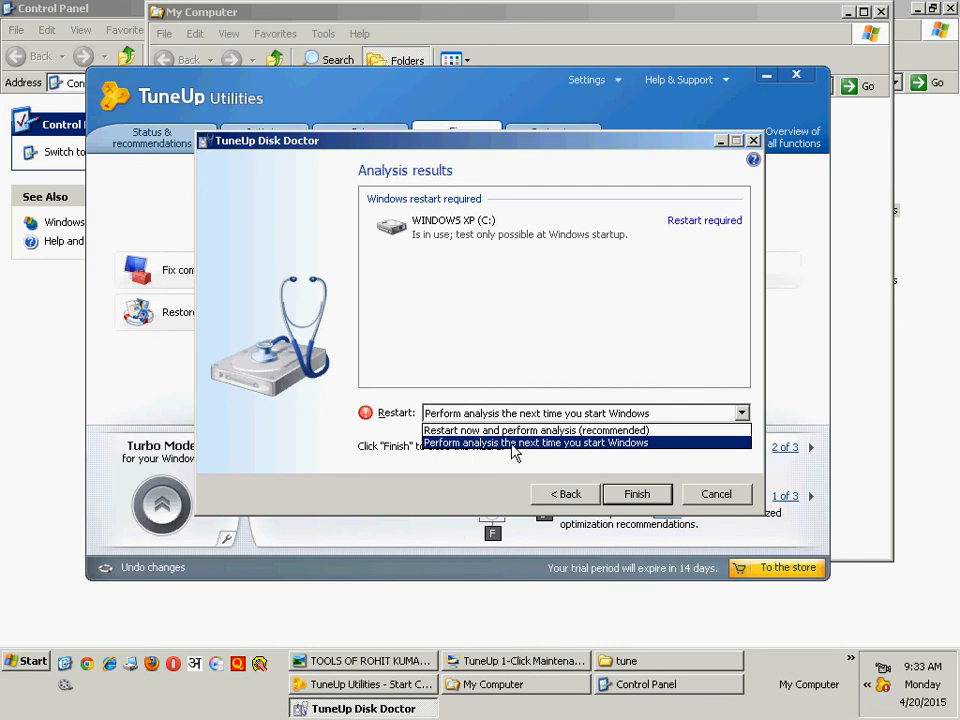
left_click(551, 443)
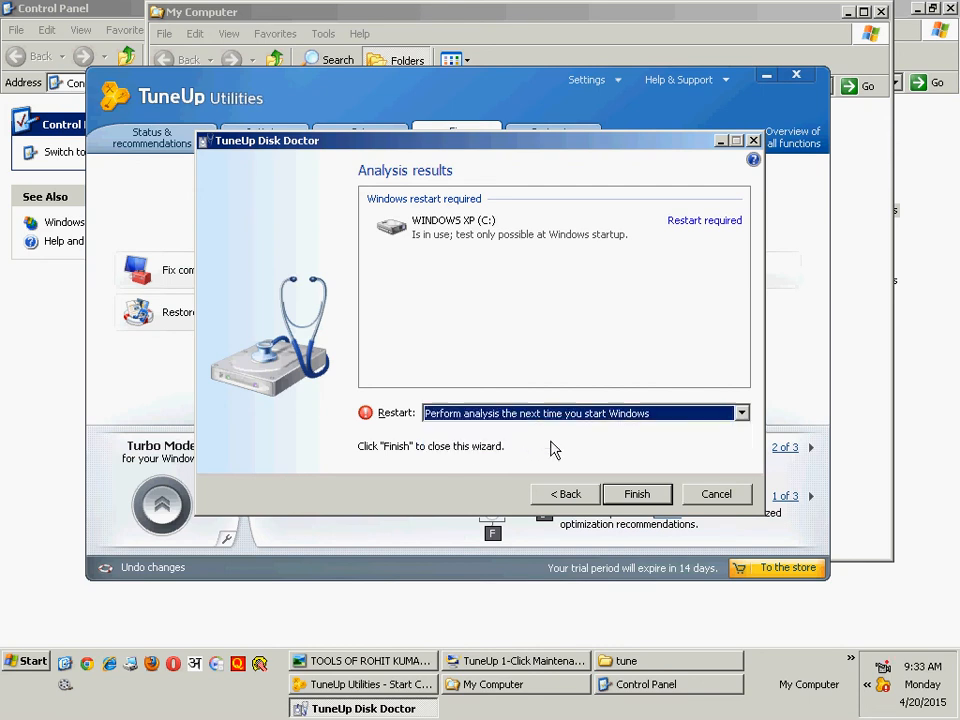
left_click(530, 413)
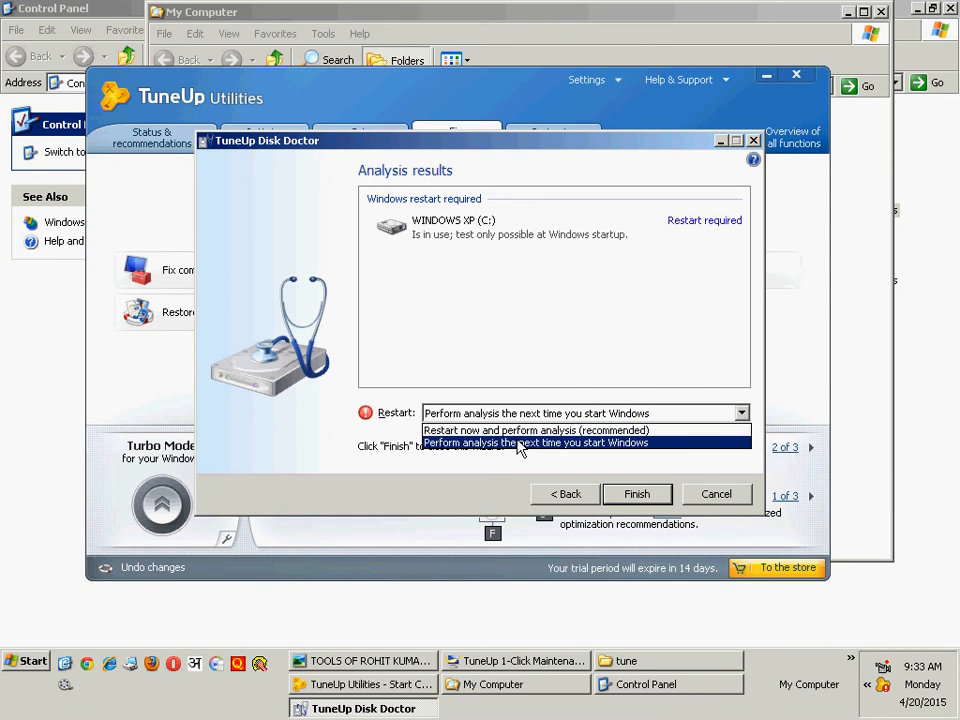
left_click(519, 443)
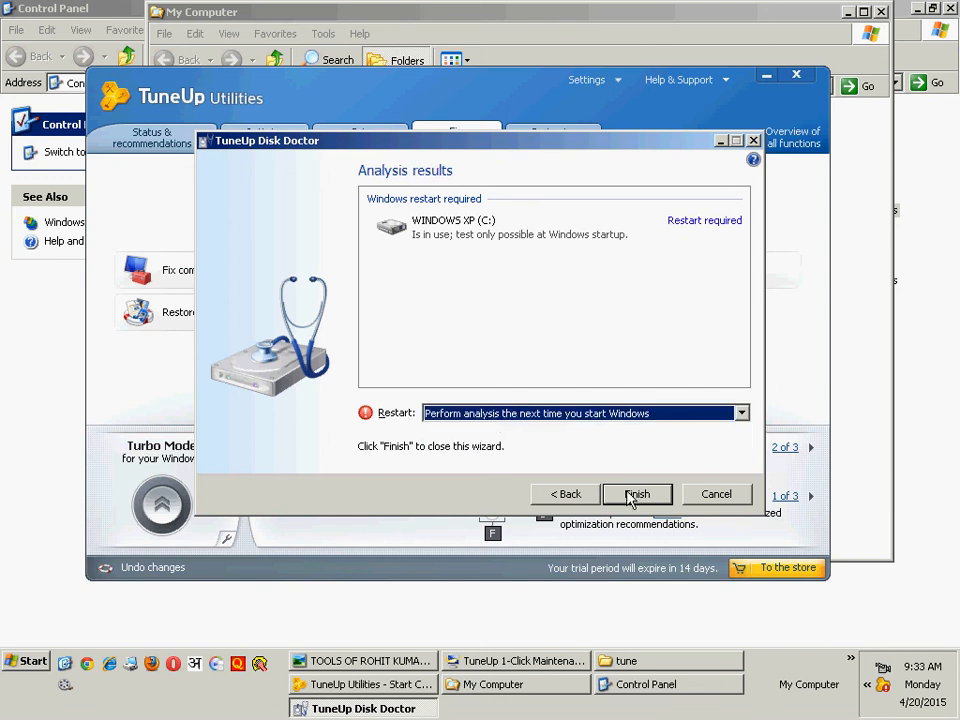
left_click(630, 494)
left_click(481, 375)
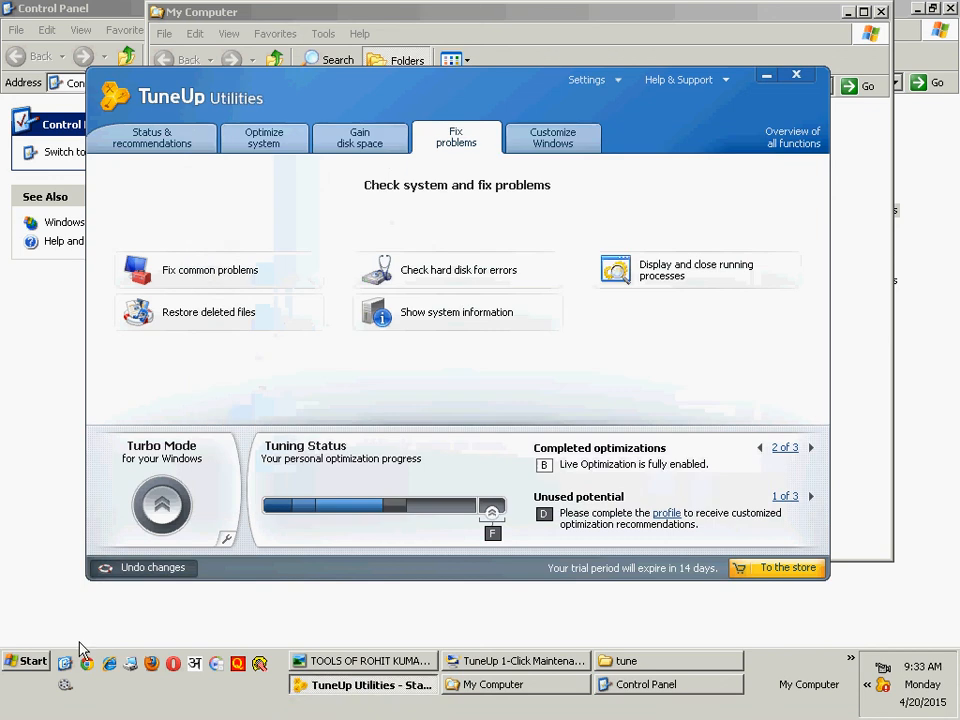
Run chkdsk /? in a Command Prompt, examine the listed switches in the enlarged window, and close it.
left_click(32, 660)
left_click(77, 566)
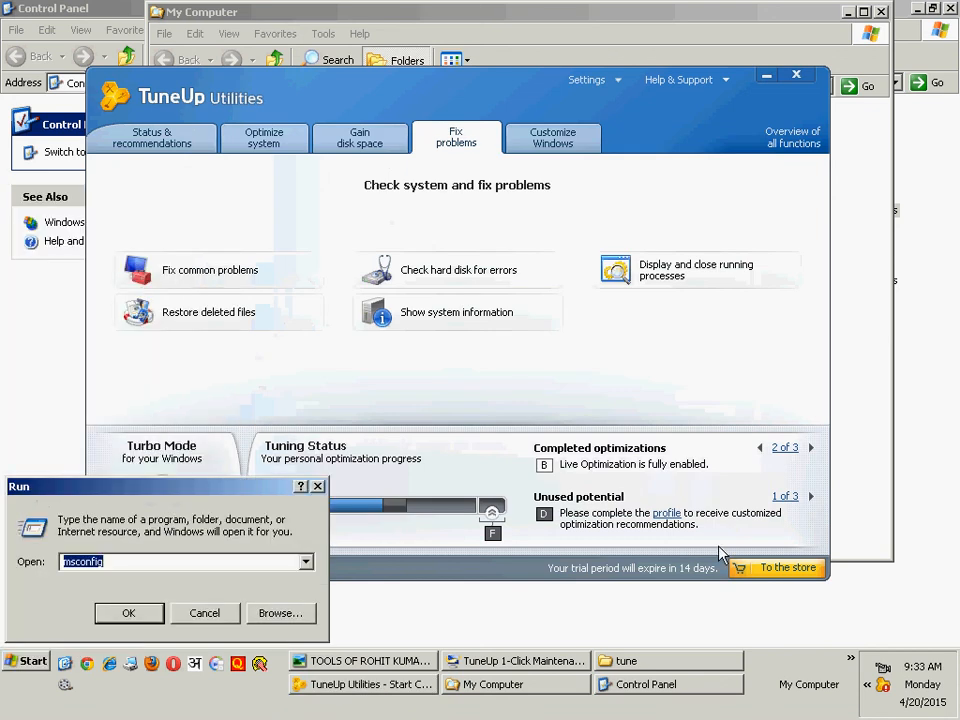
type("cd")
key("Return")
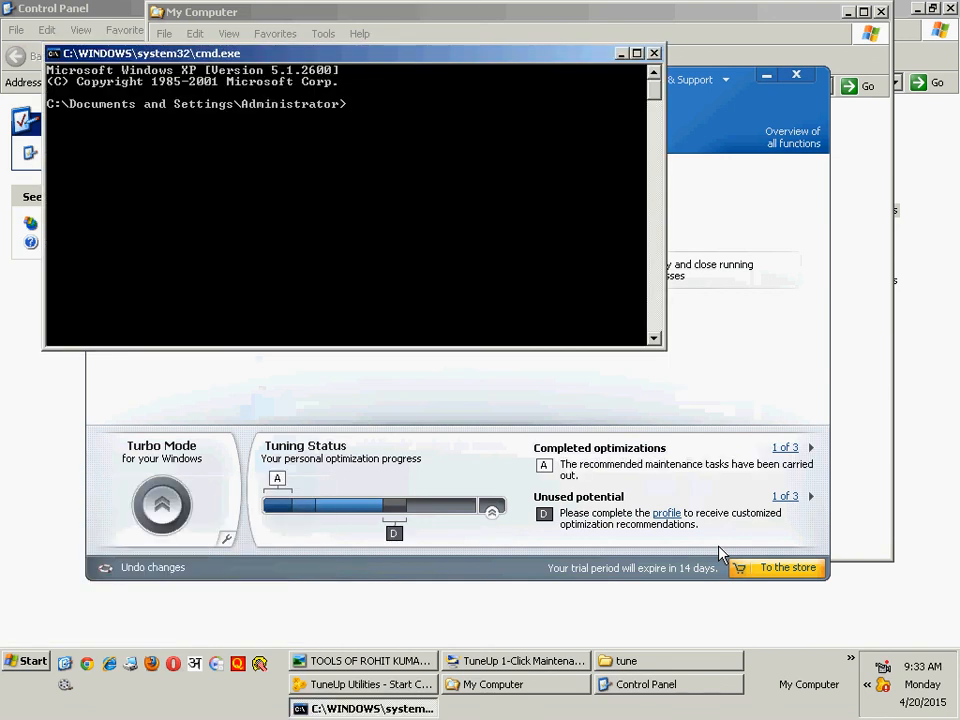
type("chkdsk /?")
key("Return")
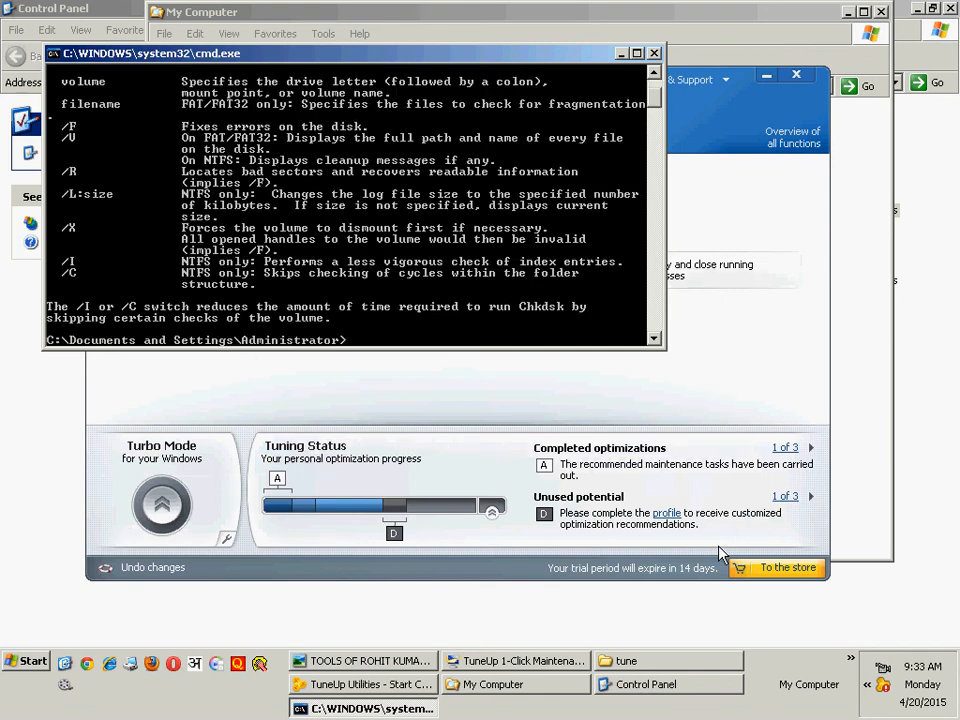
double_click(375, 55)
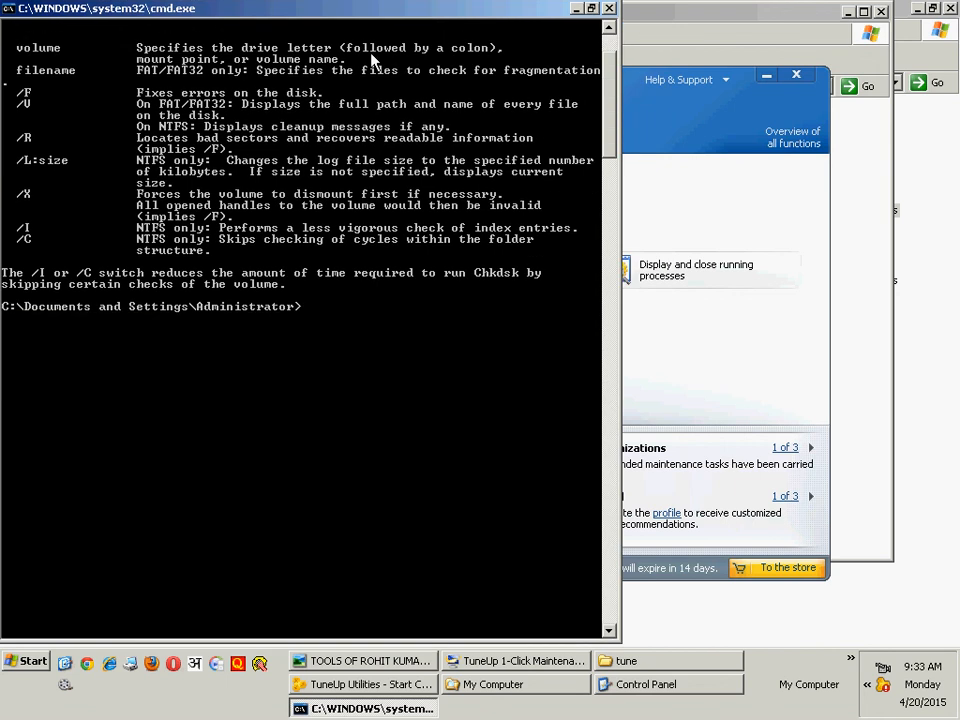
scroll(180, 255, "up", 3)
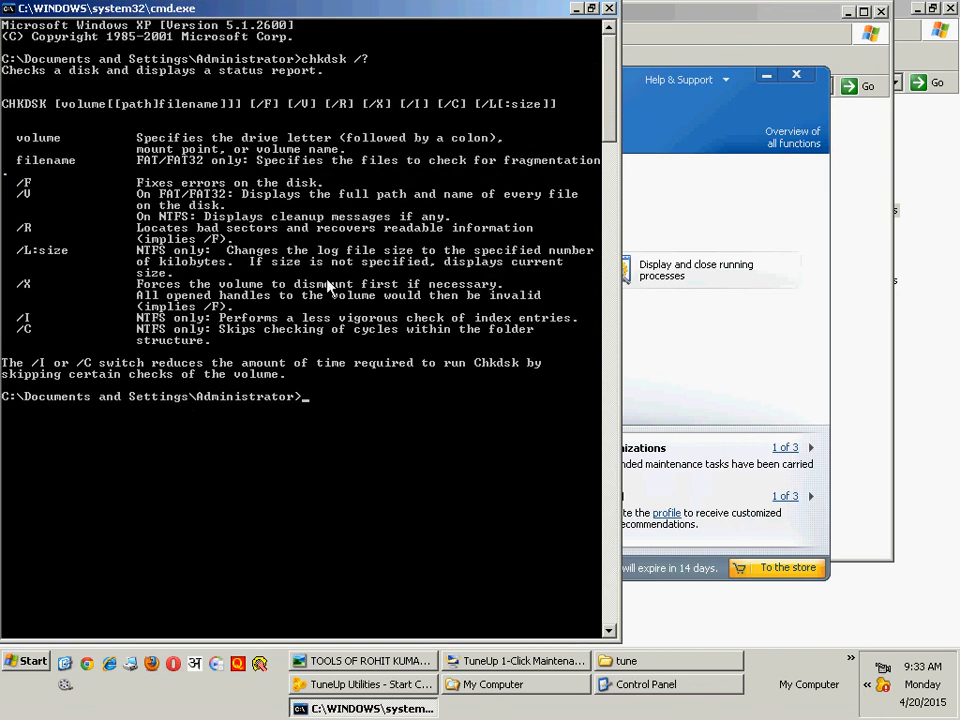
left_click(612, 9)
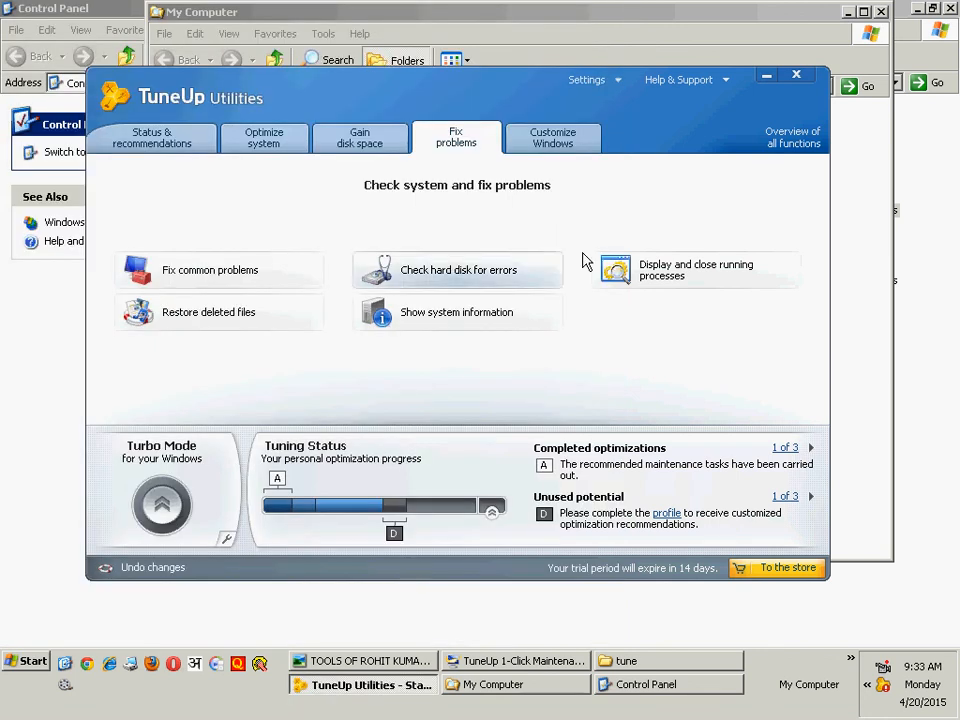
View the error-checking, defragmentation and backup tools in the properties of WINDOWS XP (C:).
left_click(500, 684)
right_click(402, 266)
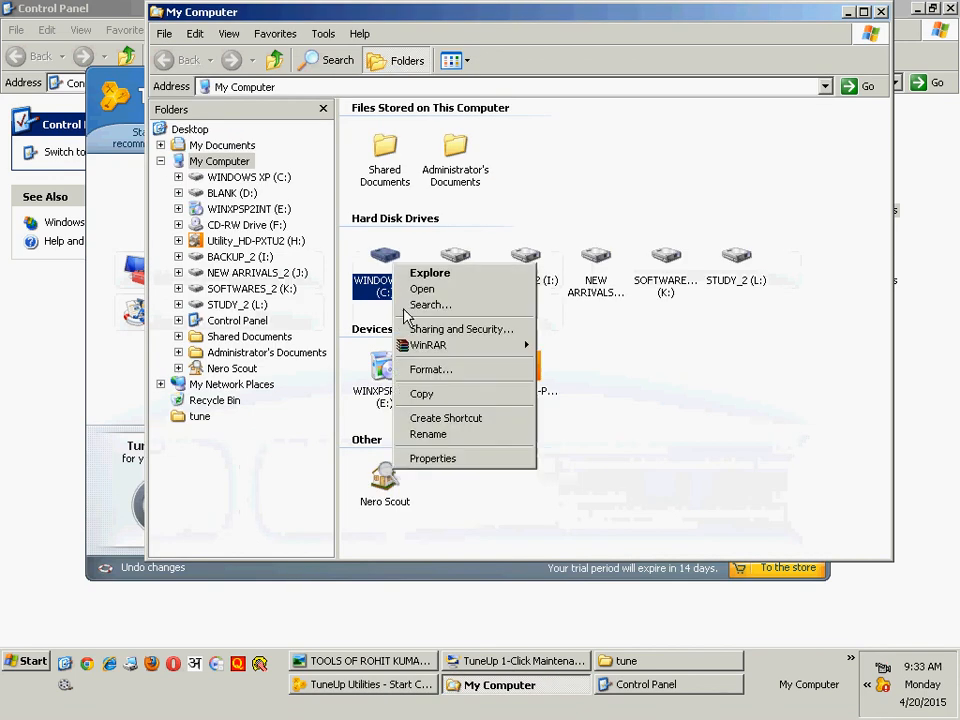
left_click(420, 455)
left_click(466, 261)
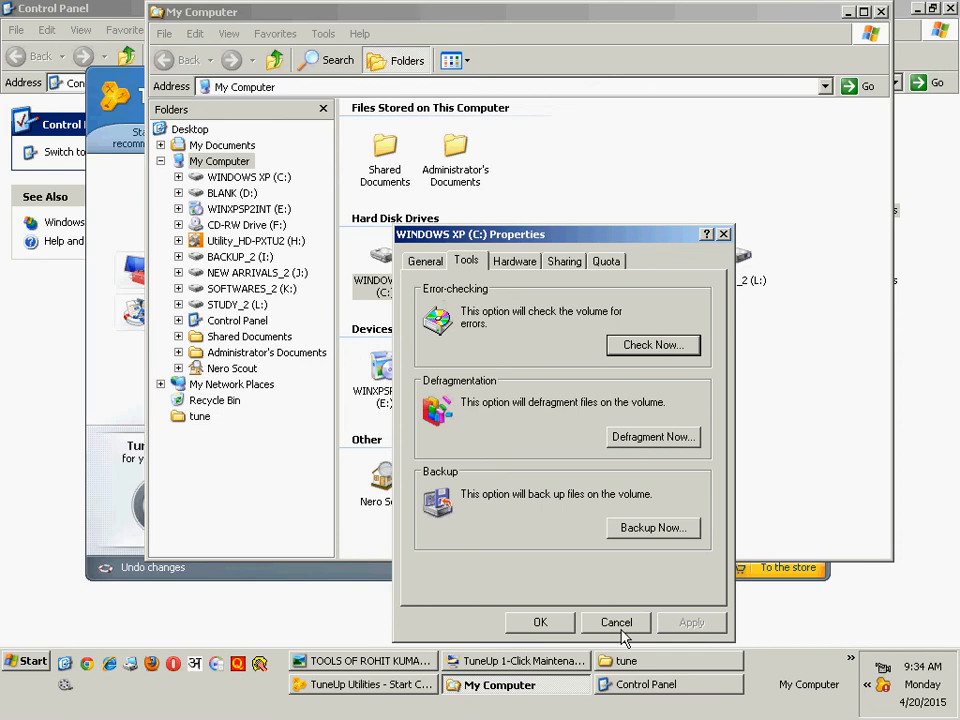
Close the Control Panel window and minimize My Computer.
left_click(660, 685)
left_click(951, 8)
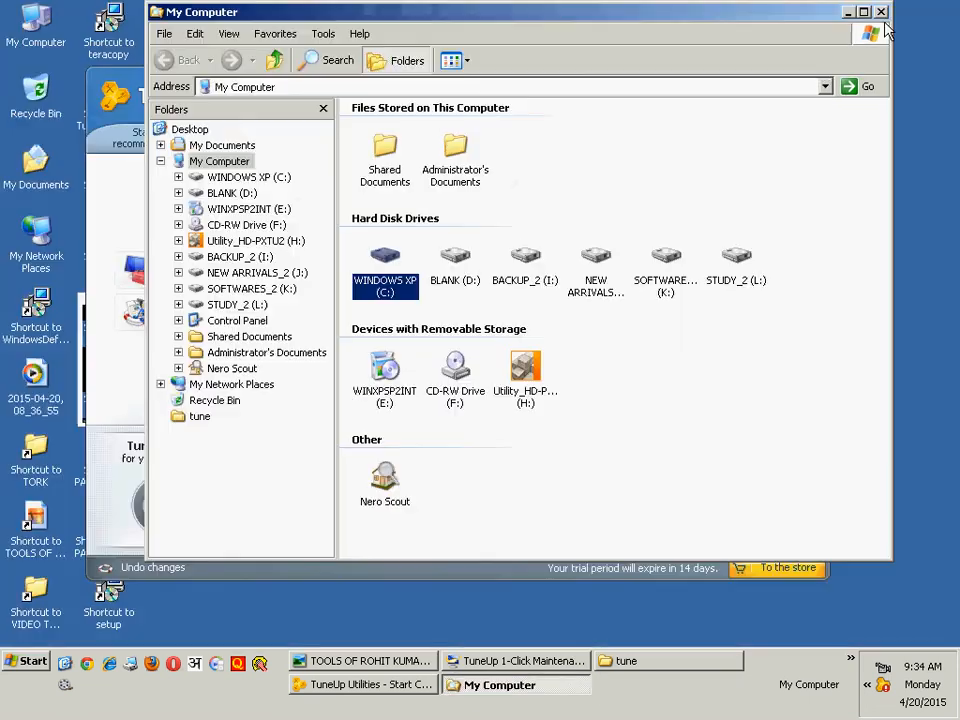
left_click(845, 11)
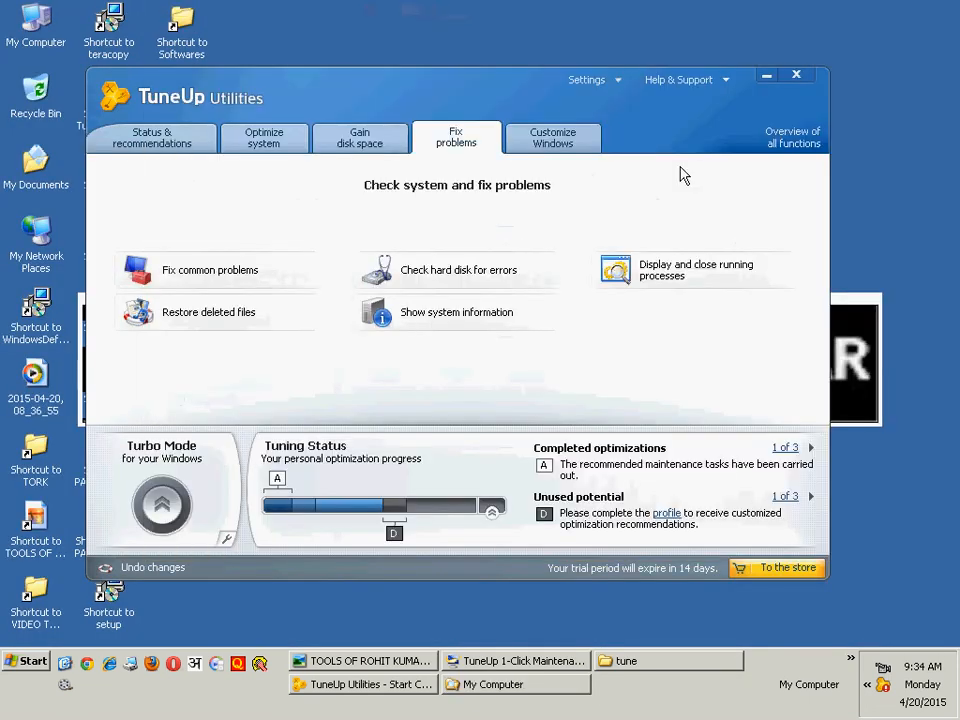
View the Windows, display, memory, system device, communication, I/O device and drive details in TuneUp System Information, and close it.
left_click(440, 320)
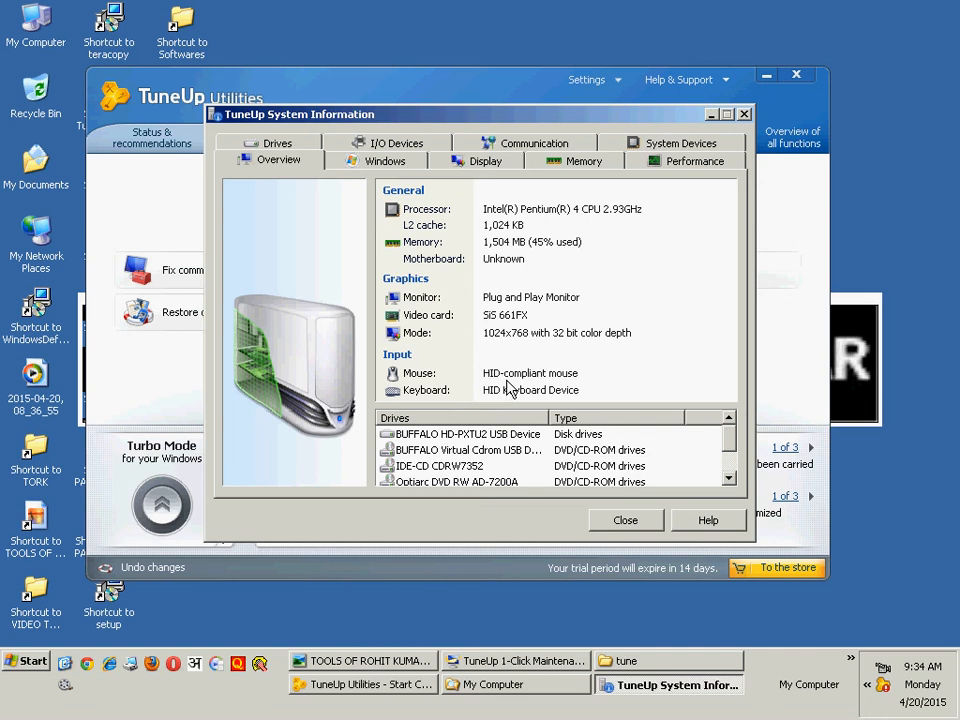
left_click(372, 164)
left_click(488, 161)
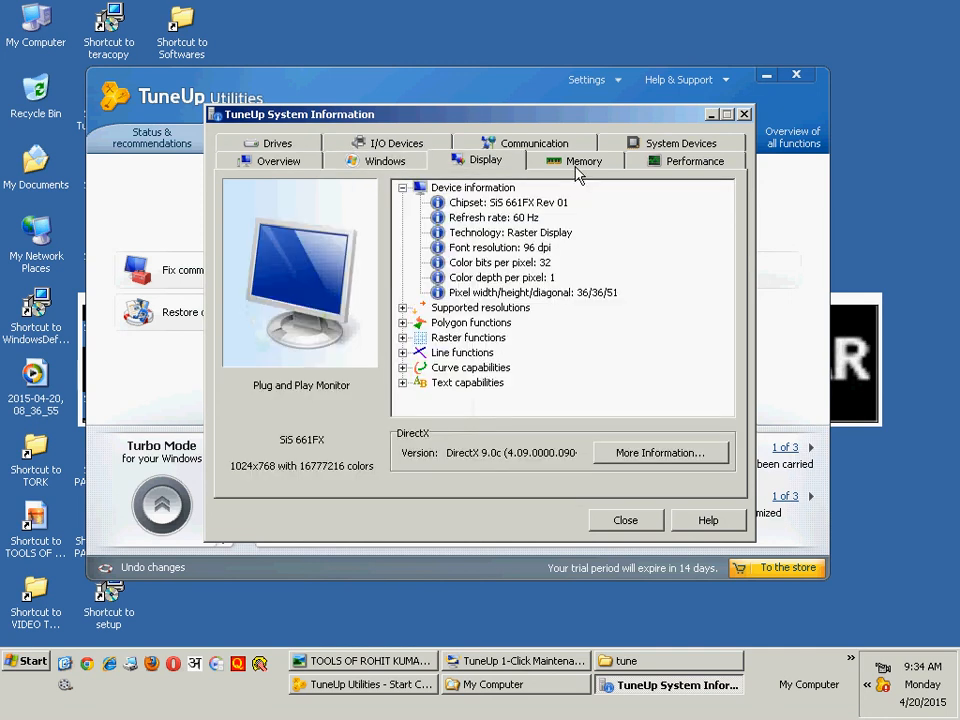
left_click(580, 162)
left_click(675, 143)
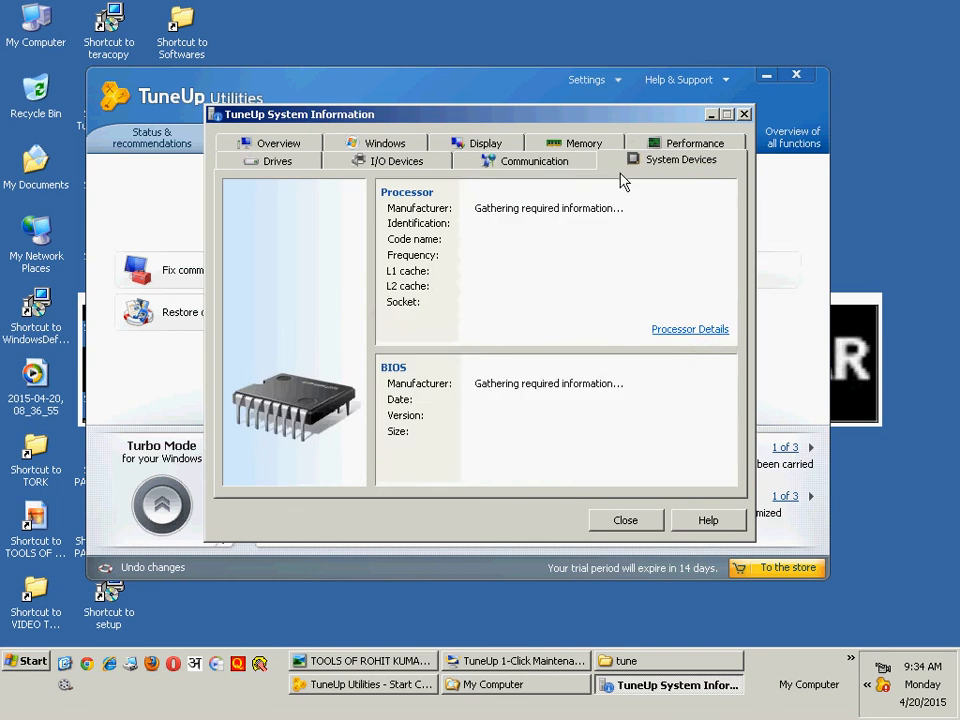
left_click(520, 161)
left_click(396, 162)
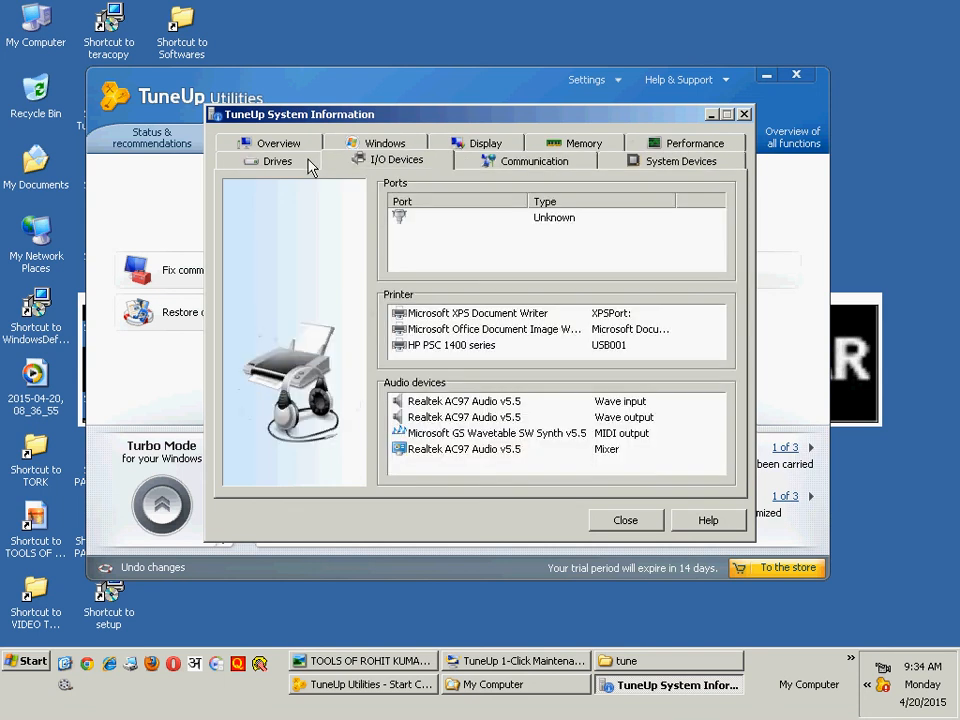
left_click(290, 162)
left_click(396, 160)
left_click(288, 162)
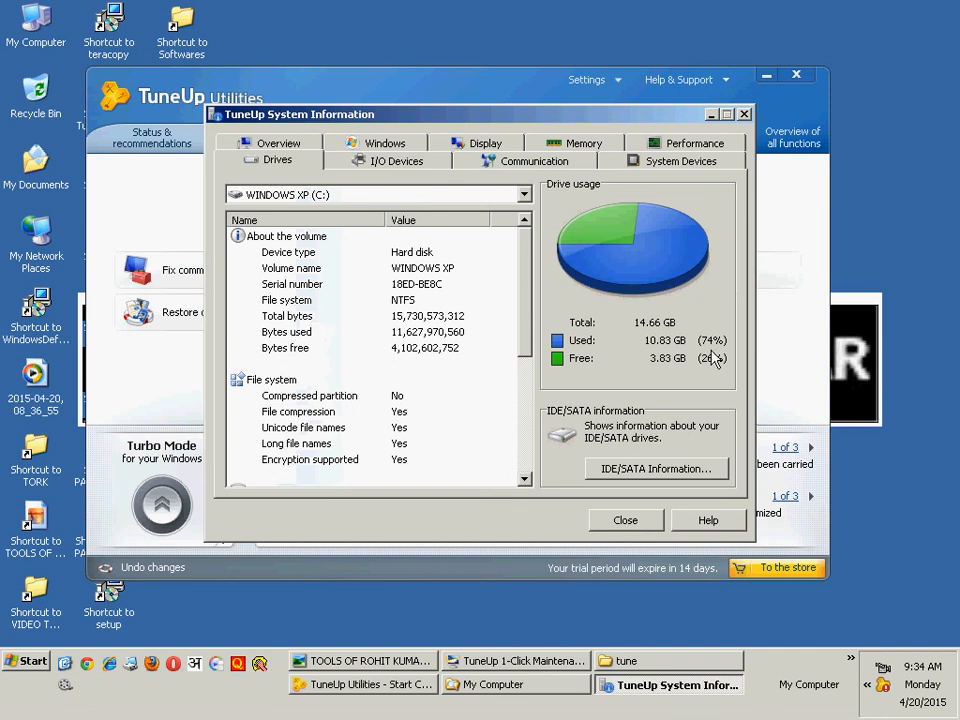
left_click(622, 516)
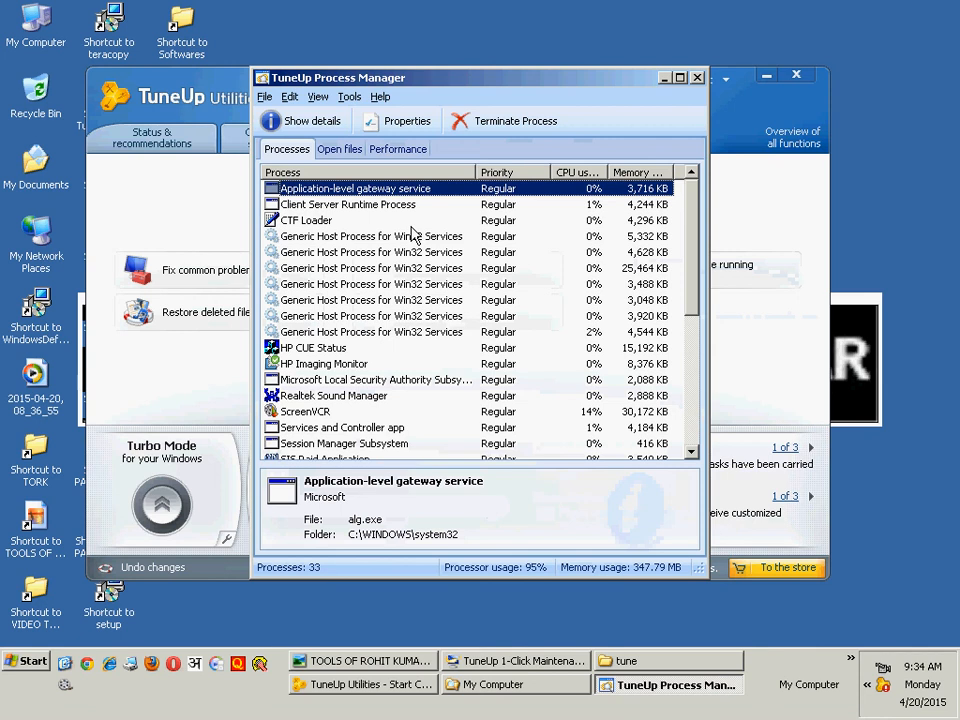
Examine the running processes in TuneUp Process Manager, including the available process actions and the HP Imaging Monitor and ScreenVCR details, and close it.
right_click(348, 238)
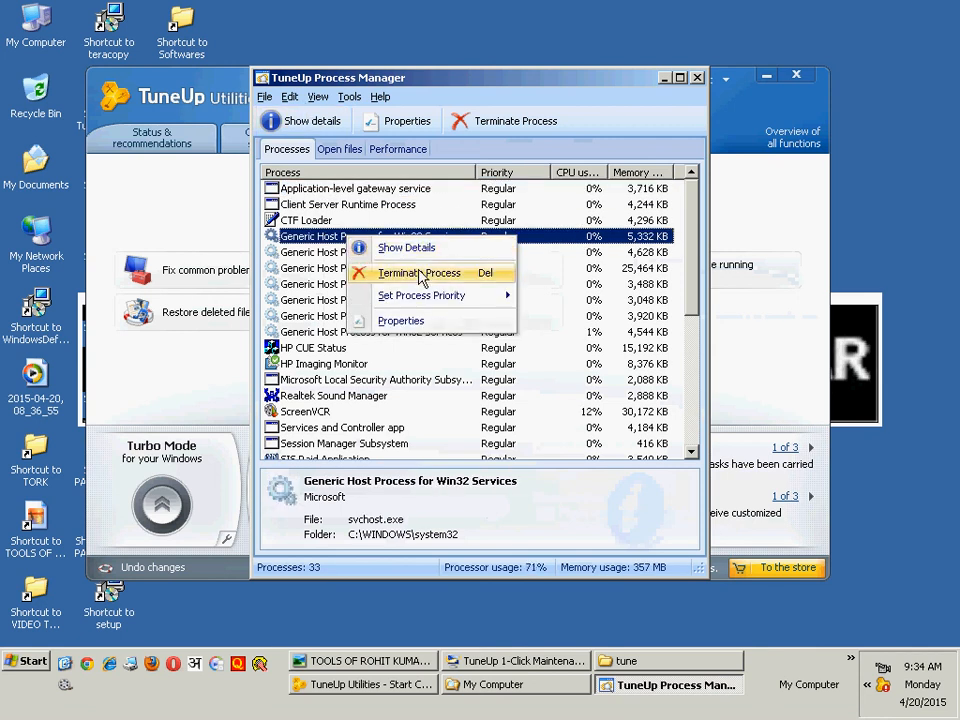
left_click(576, 94)
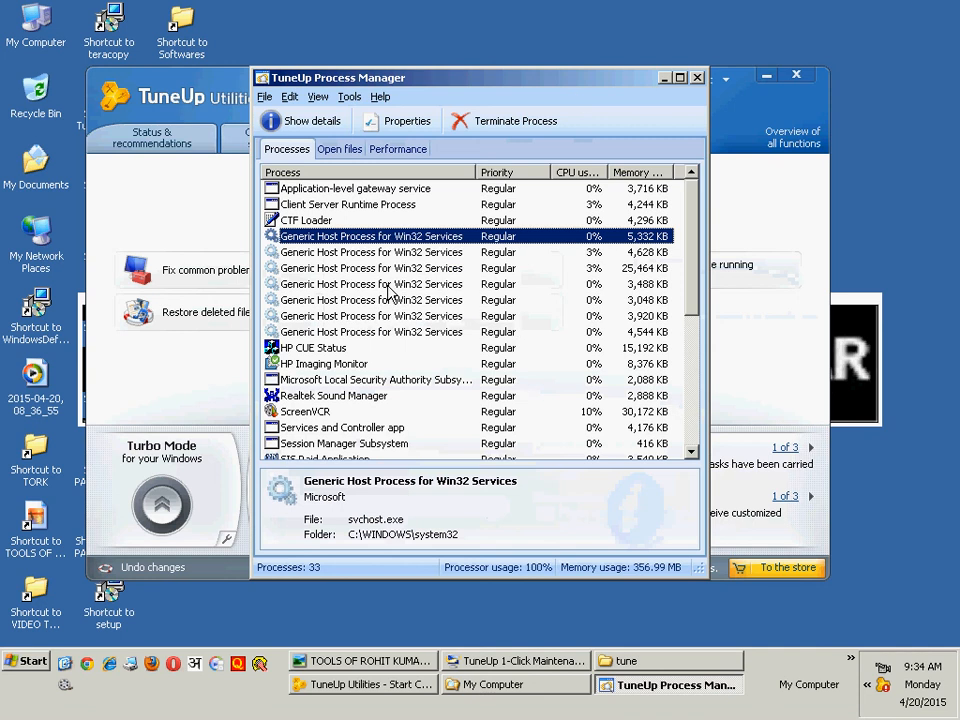
left_click(337, 395)
left_click(336, 364)
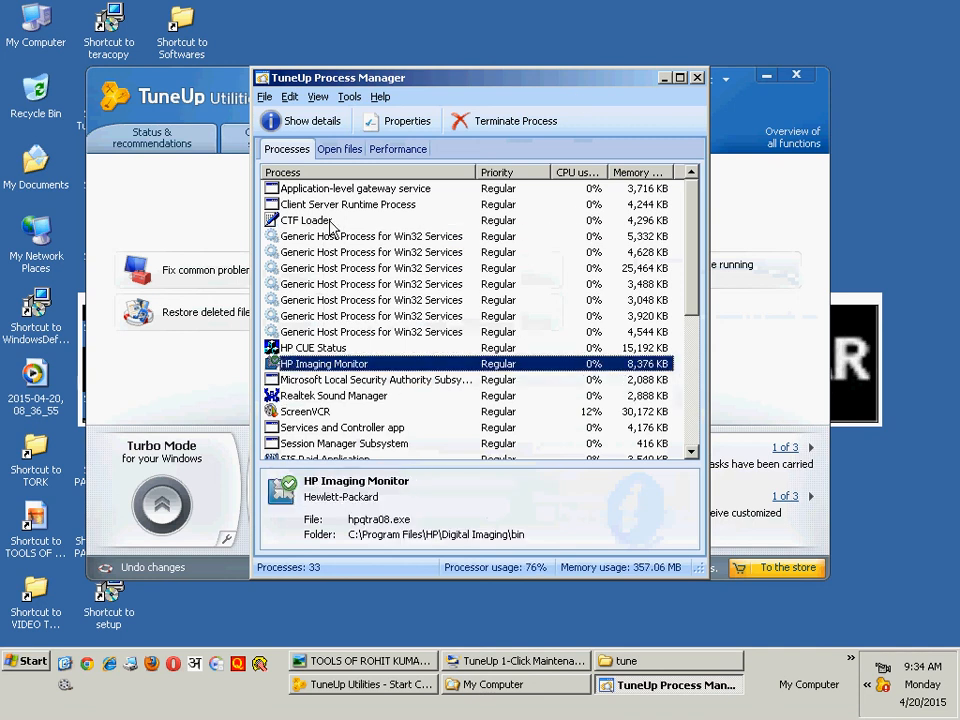
left_click(340, 395)
left_click(348, 443)
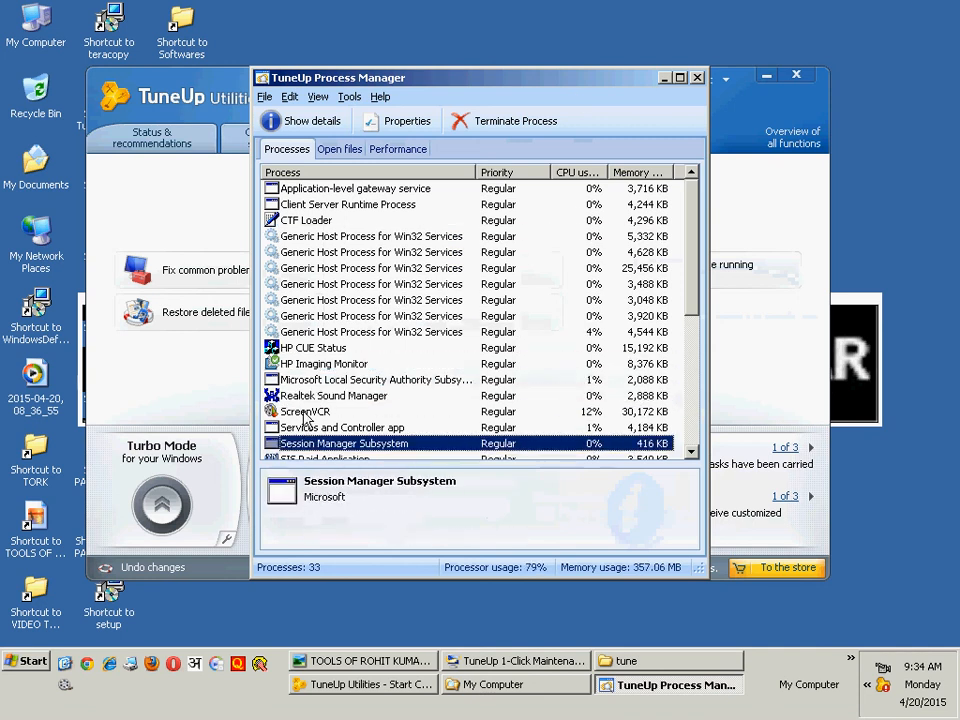
left_click(328, 412)
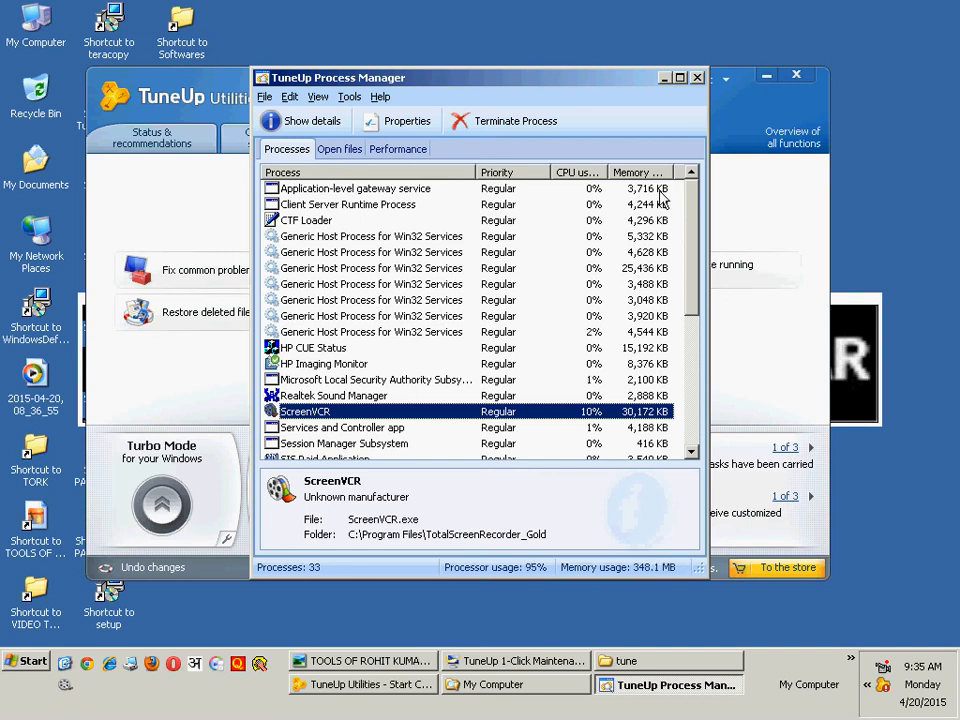
left_click(697, 78)
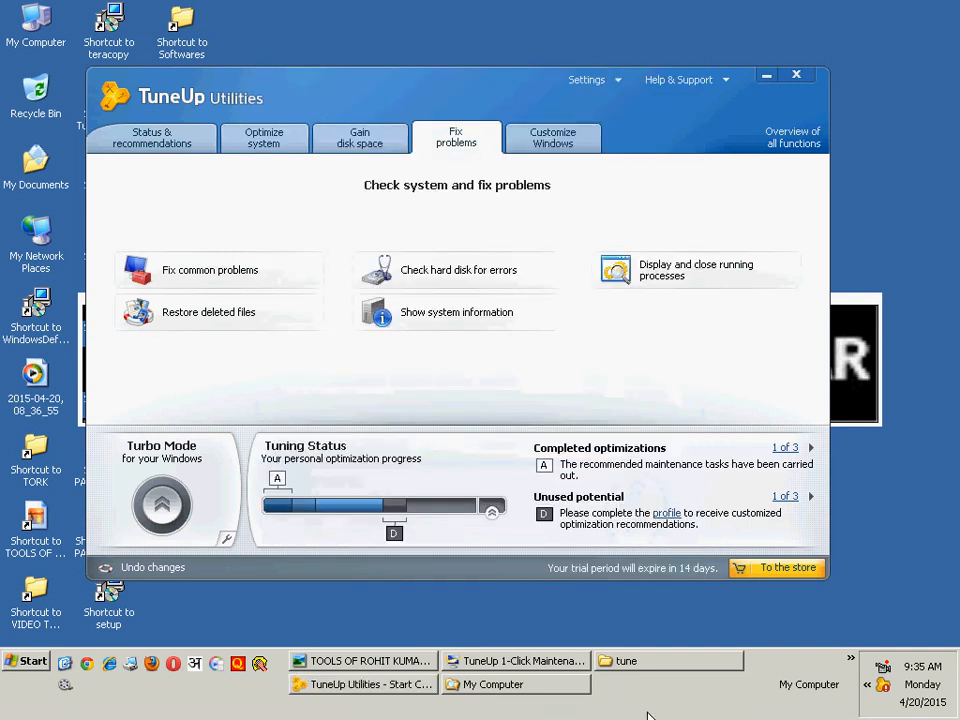
View the process list in Windows Task Manager for comparison, close it, and reopen it briefly before closing it again.
right_click(648, 710)
left_click(679, 668)
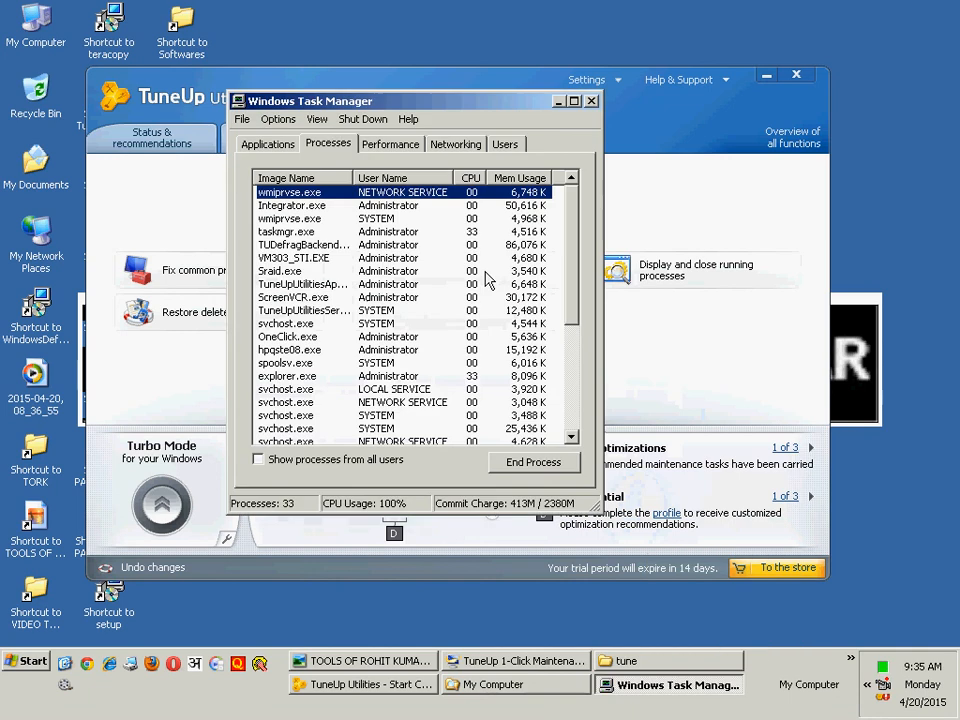
left_click(331, 144)
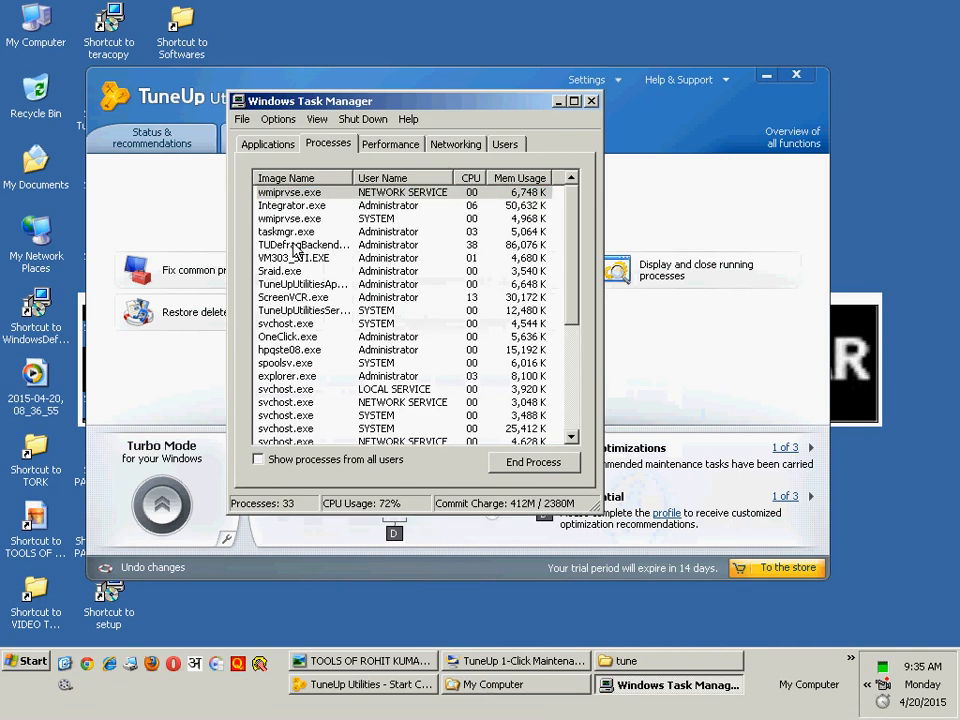
left_click(290, 349)
left_click(285, 270)
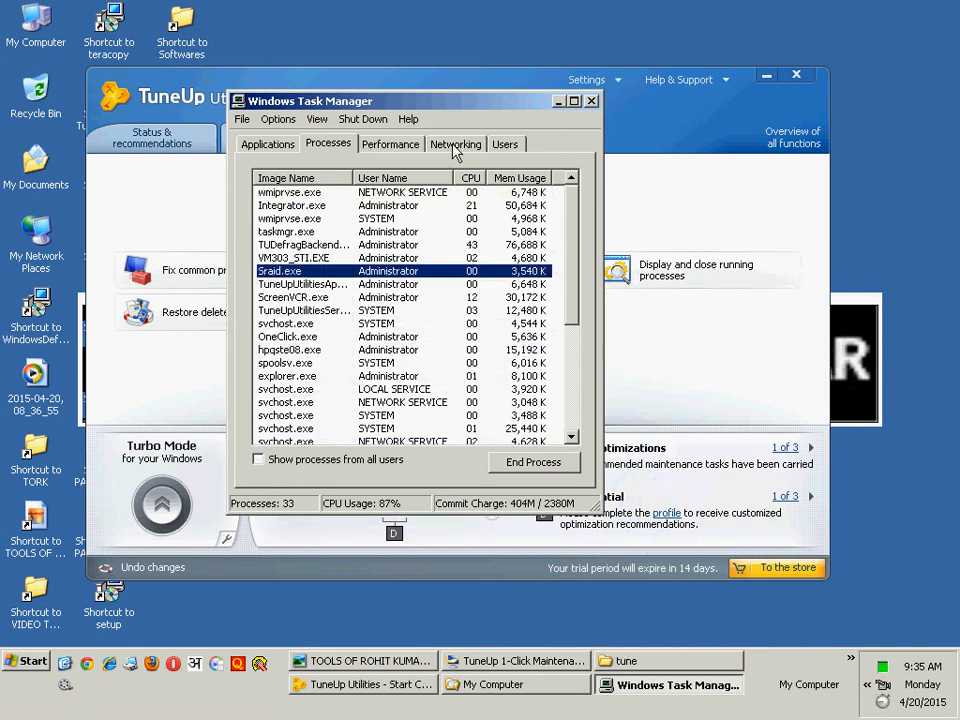
key("alt+F4")
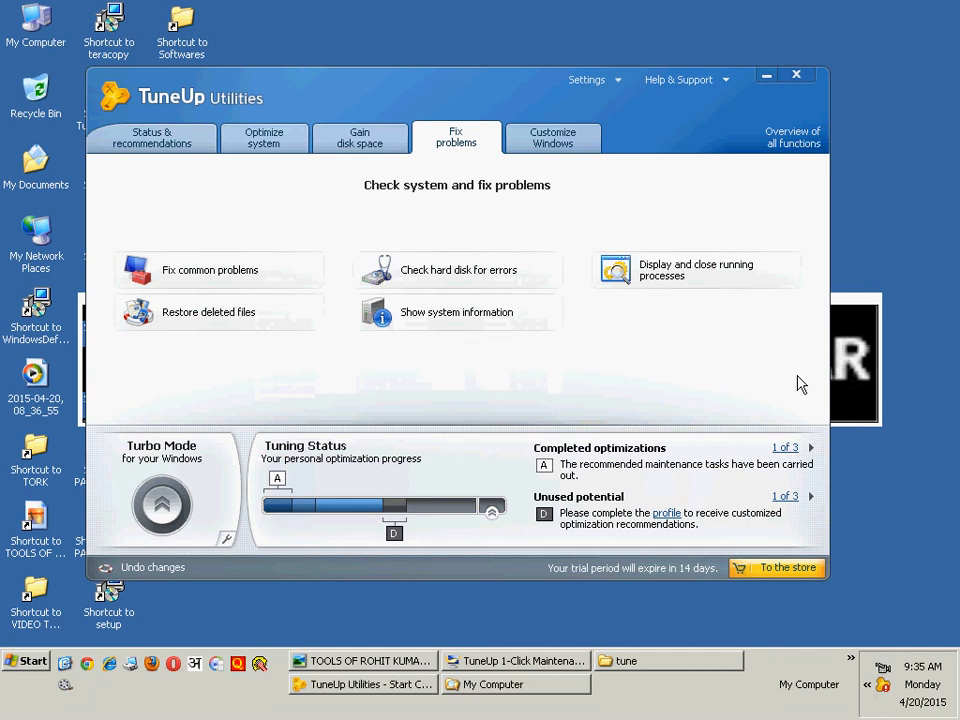
key("ctrl+shift+Escape")
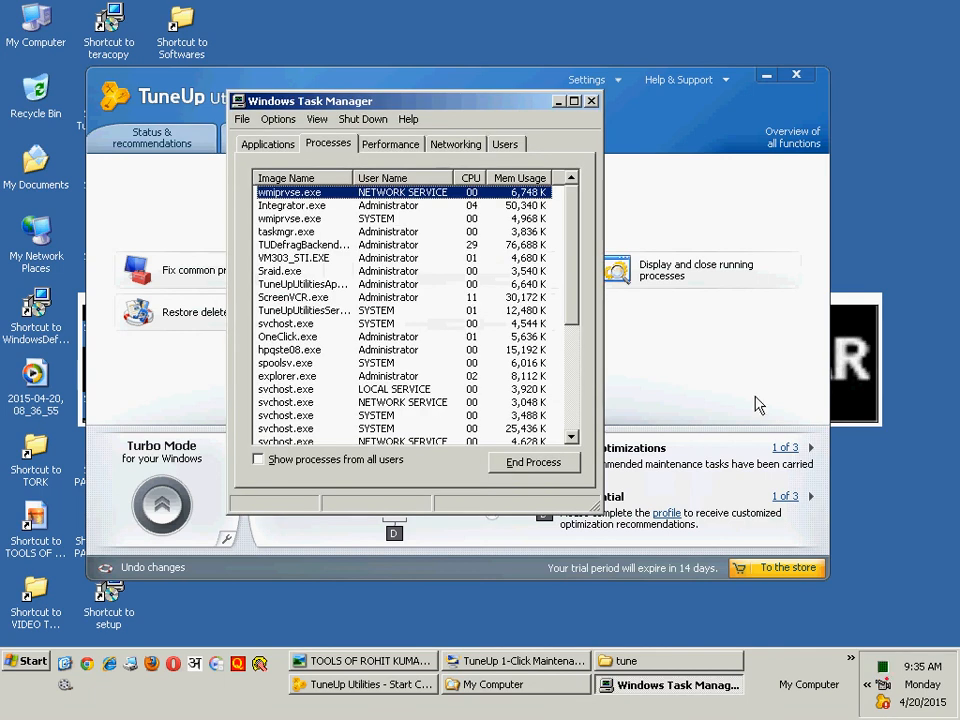
left_click(592, 101)
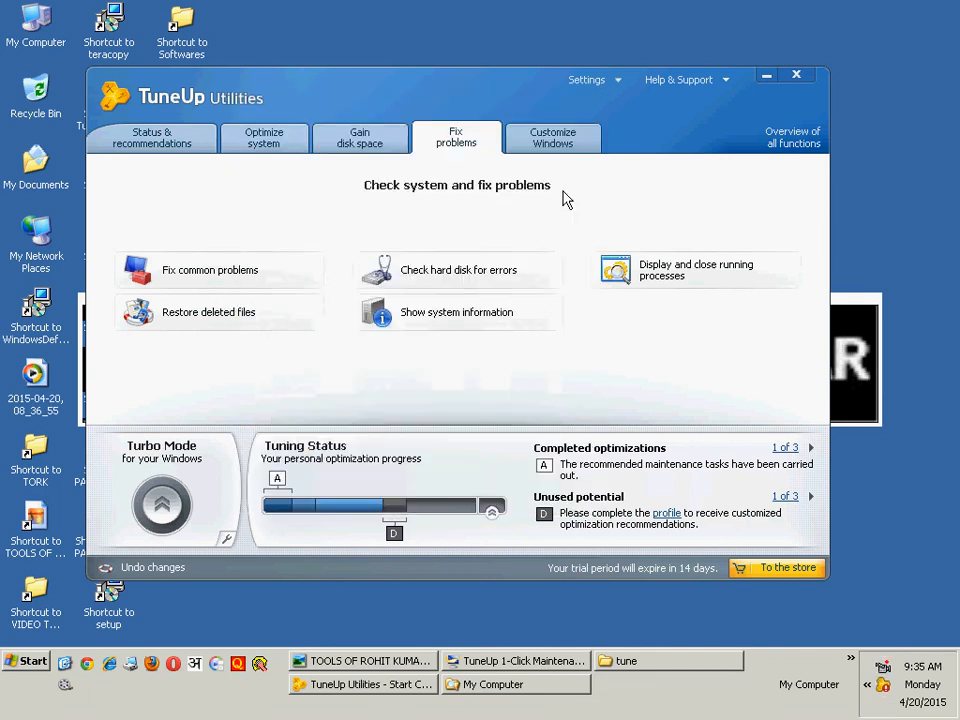
Preview the Windows-Standard boot screen and the active custom boot screen in TuneUp Styler, and close it.
left_click(568, 146)
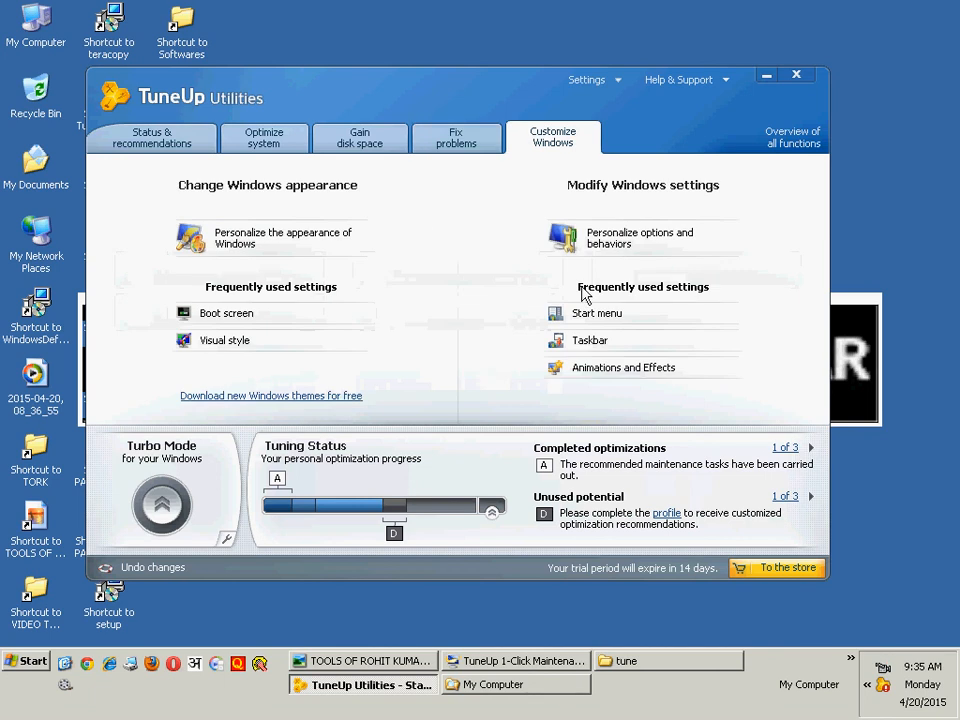
left_click(292, 315)
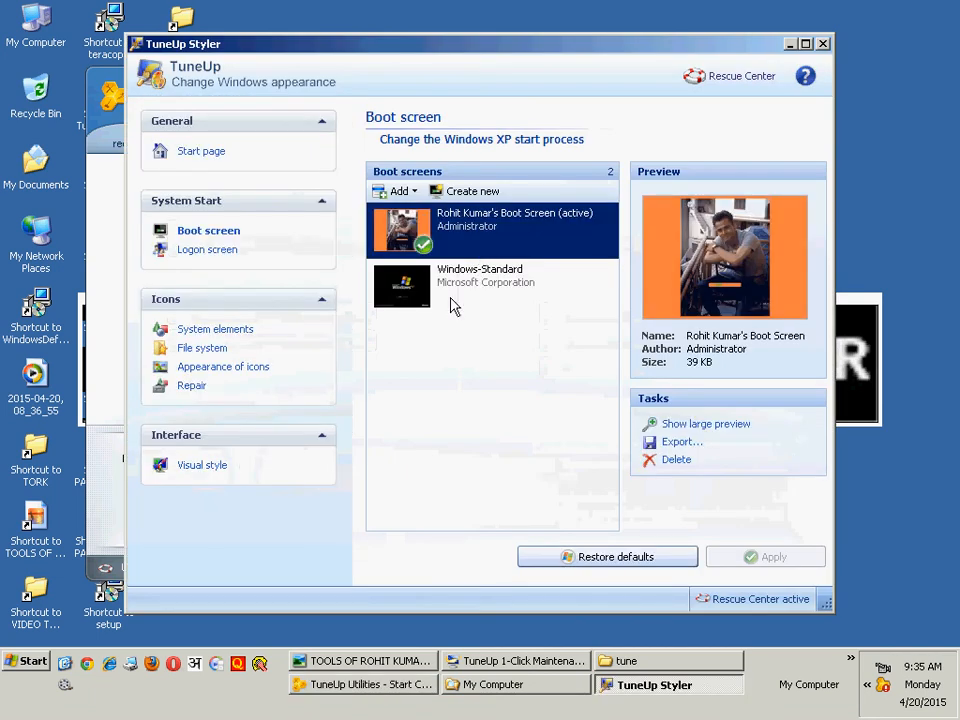
double_click(452, 300)
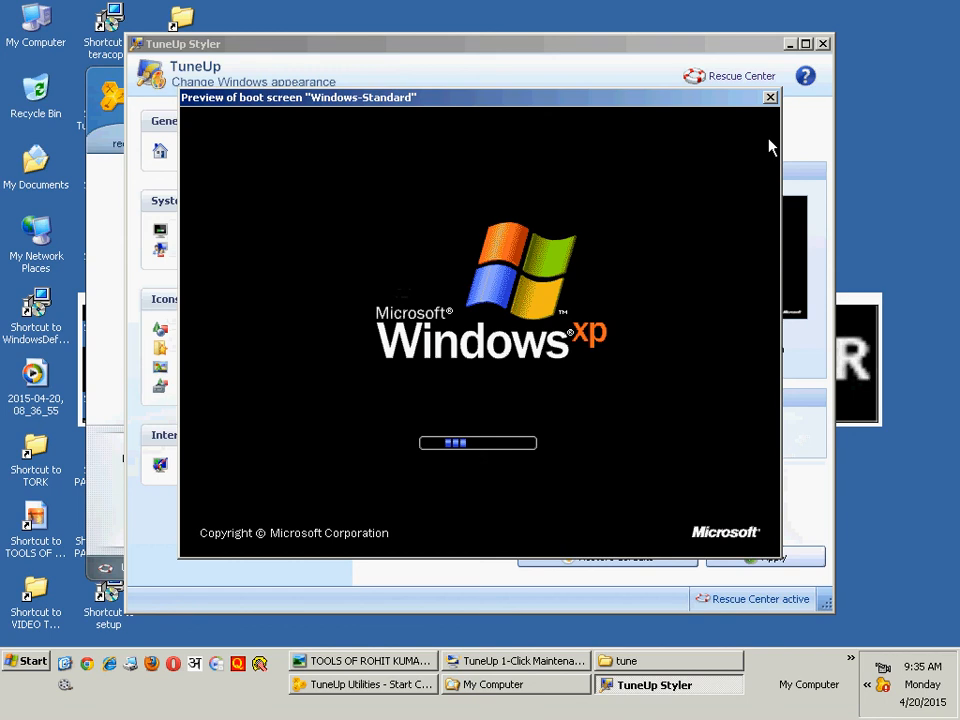
left_click(770, 98)
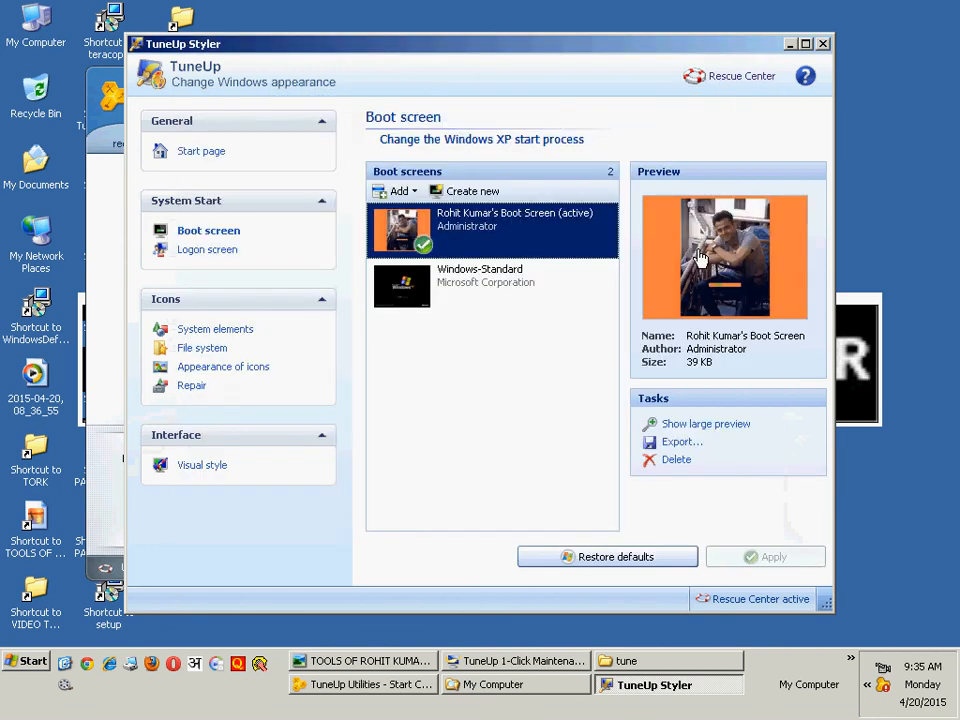
left_click(700, 258)
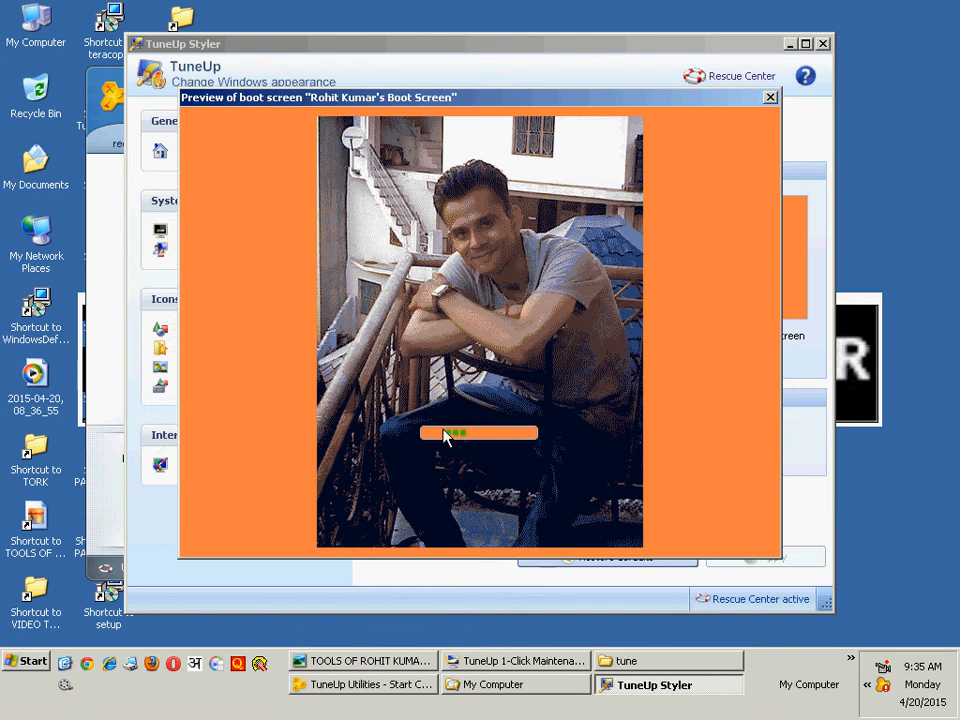
left_click(771, 98)
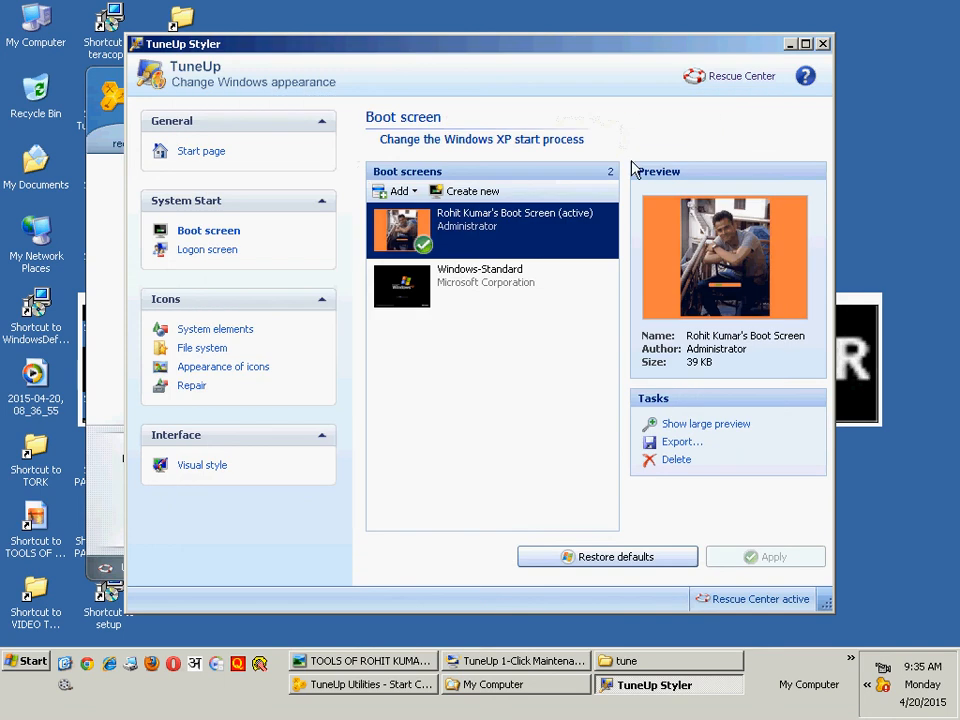
key("alt+F4")
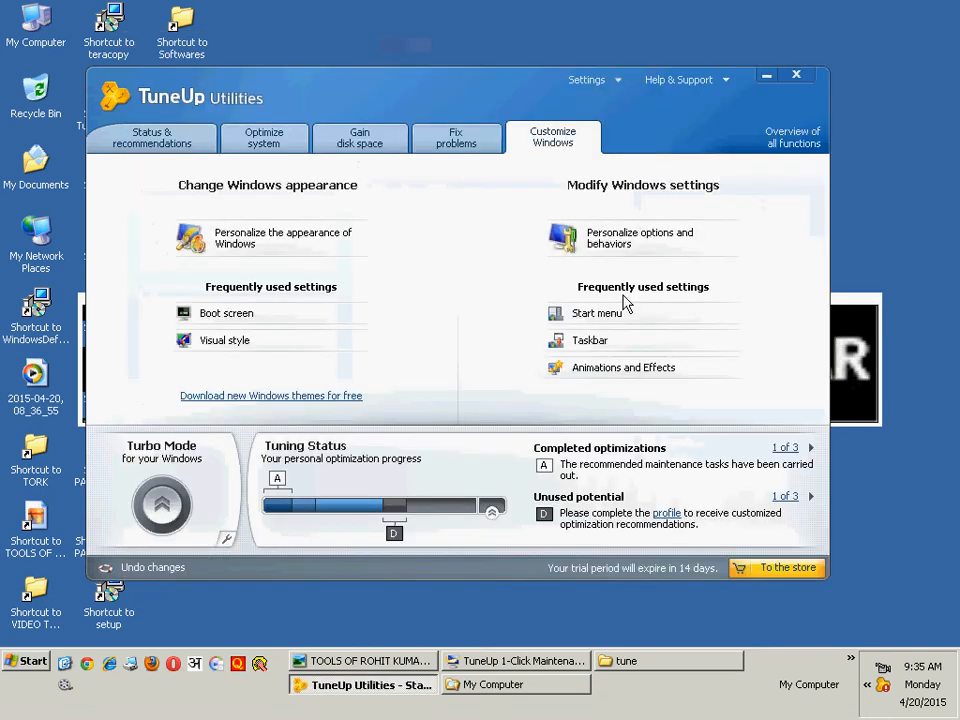
Set the Start menu's submenu opening delay to 1200 ms and apply it after trying the Programs submenus.
left_click(664, 316)
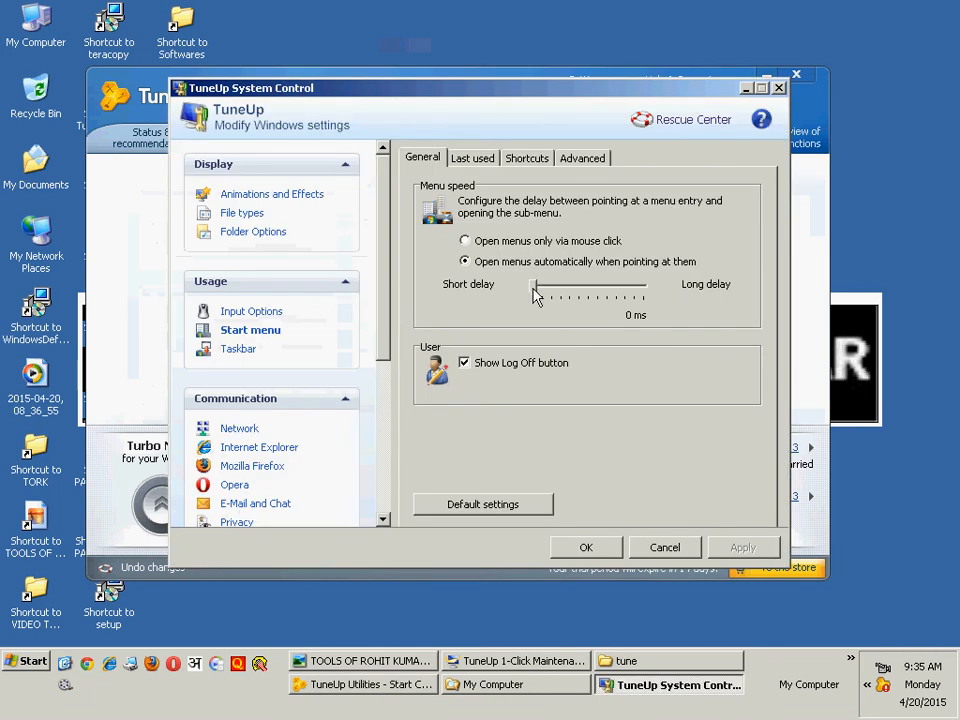
left_click_drag(534, 293, 646, 296)
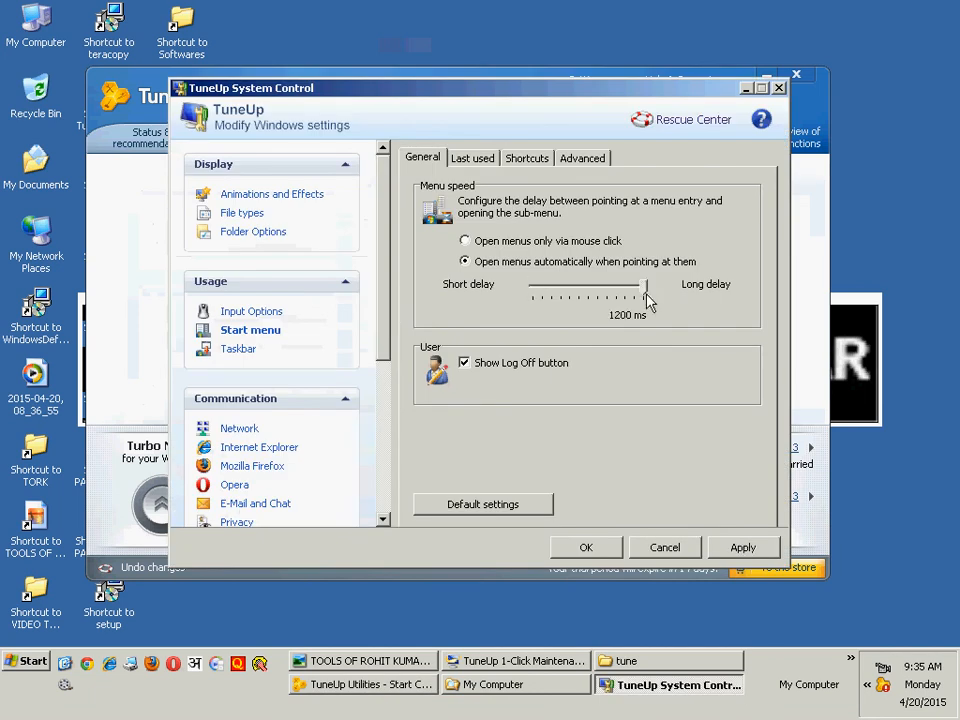
left_click(33, 662)
mouse_move(105, 418)
mouse_move(290, 410)
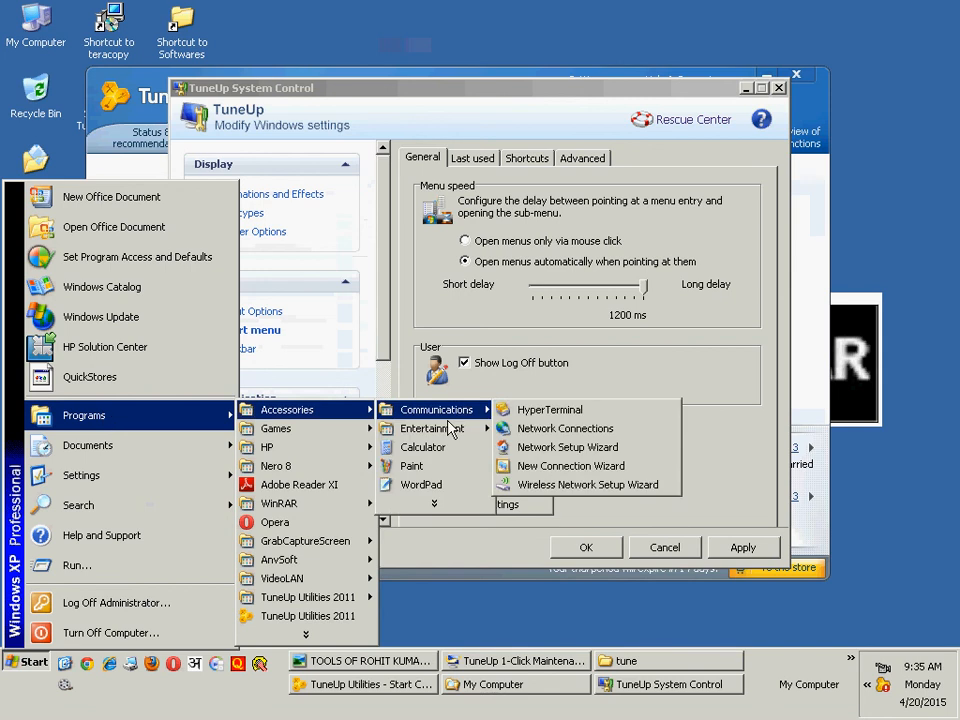
mouse_move(278, 430)
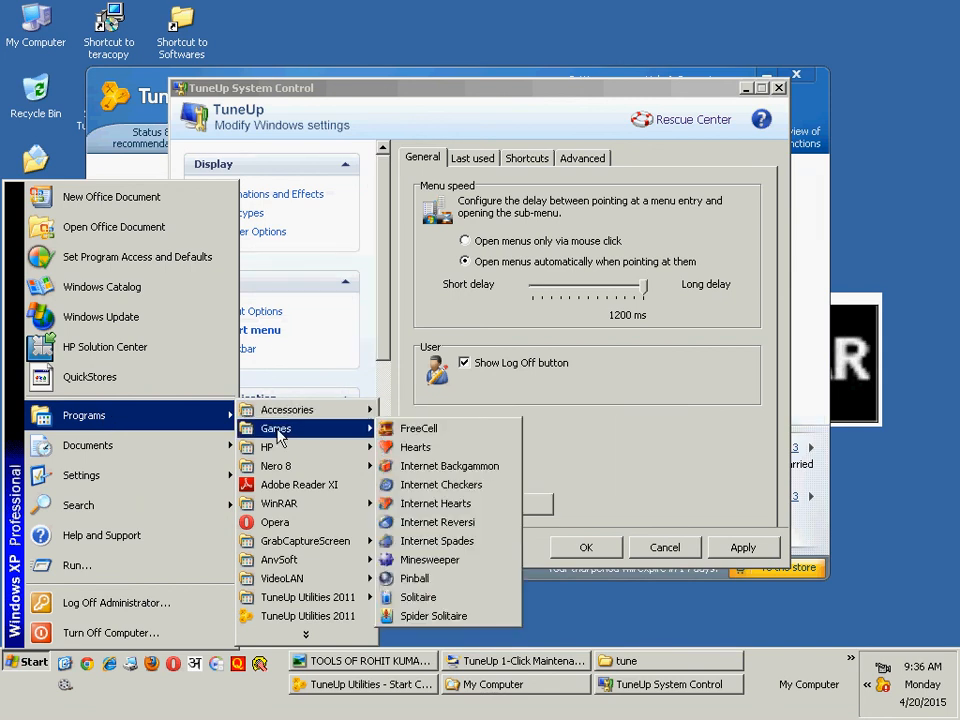
left_click(630, 393)
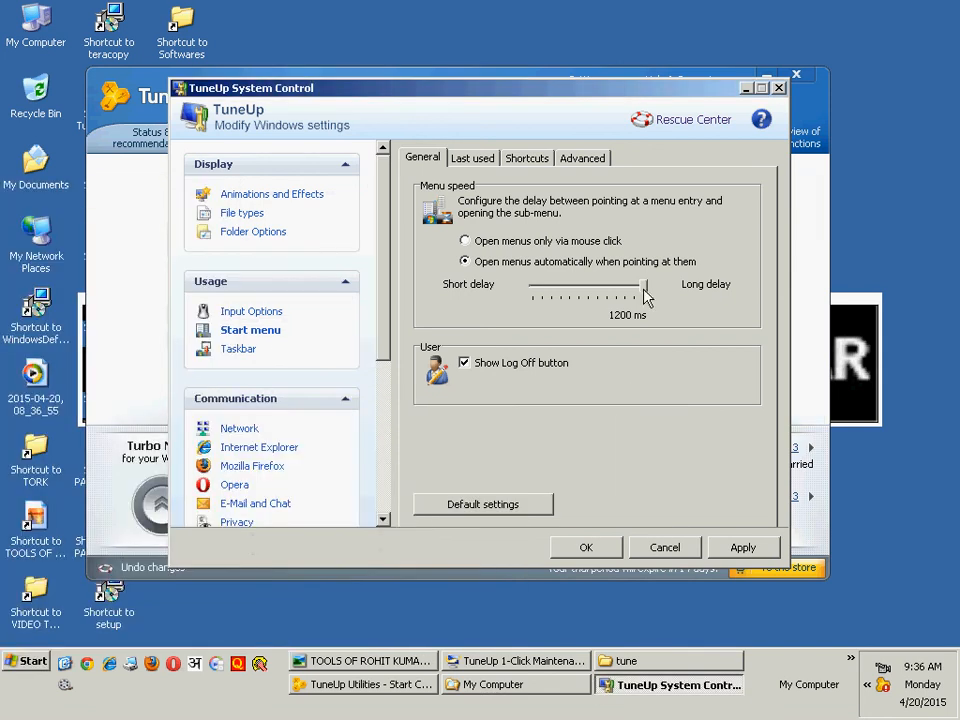
left_click(745, 545)
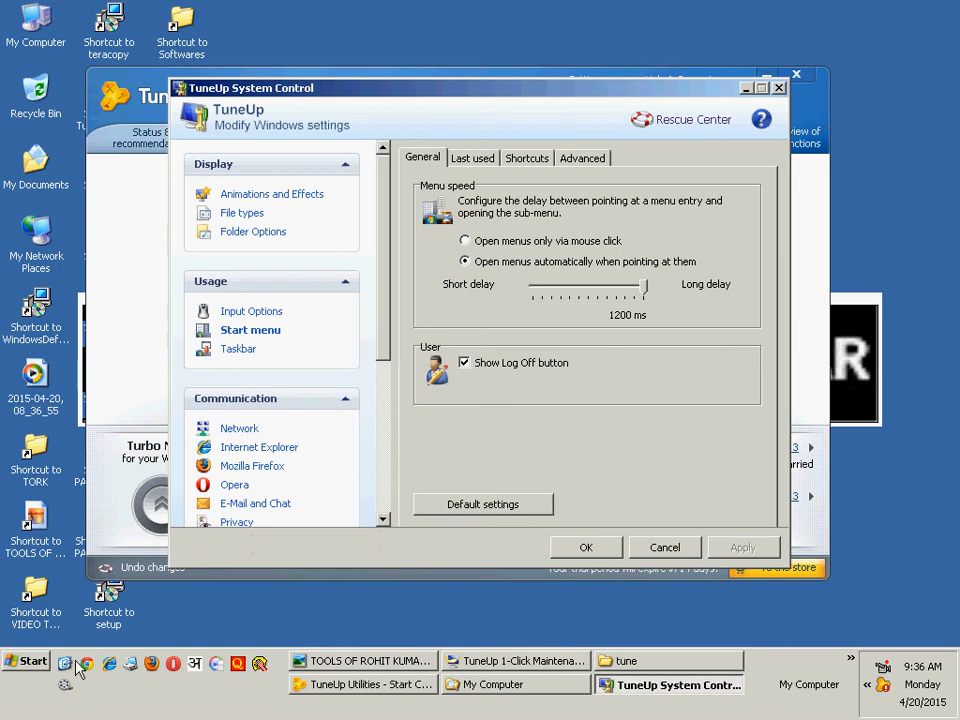
Test the applied menu delay by opening the Communications submenu under Accessories in the Start menu's programs.
left_click(22, 662)
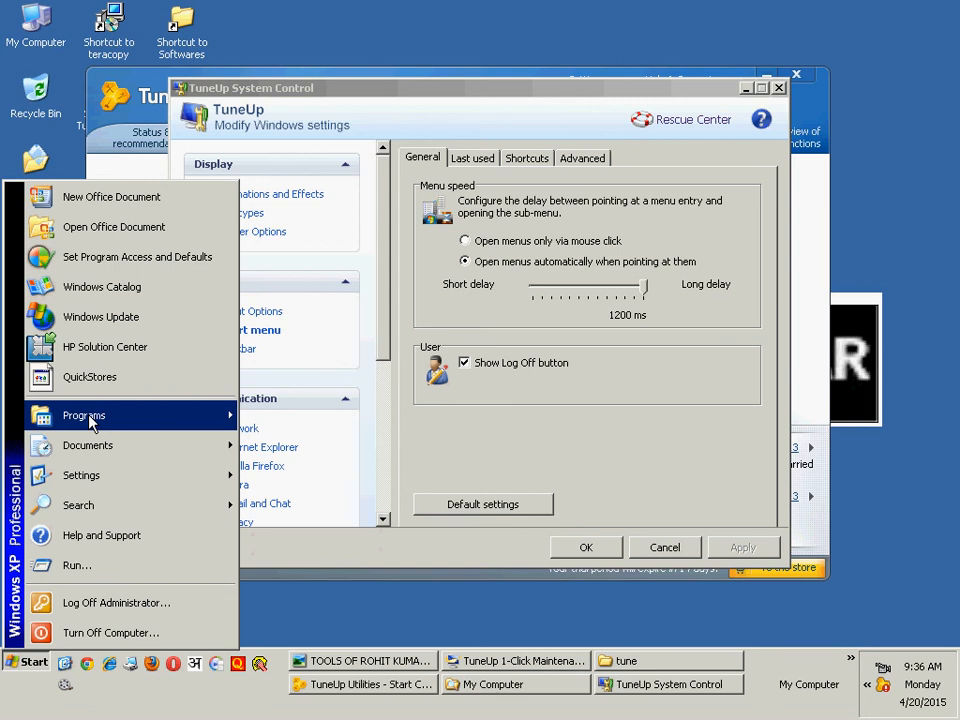
mouse_move(90, 422)
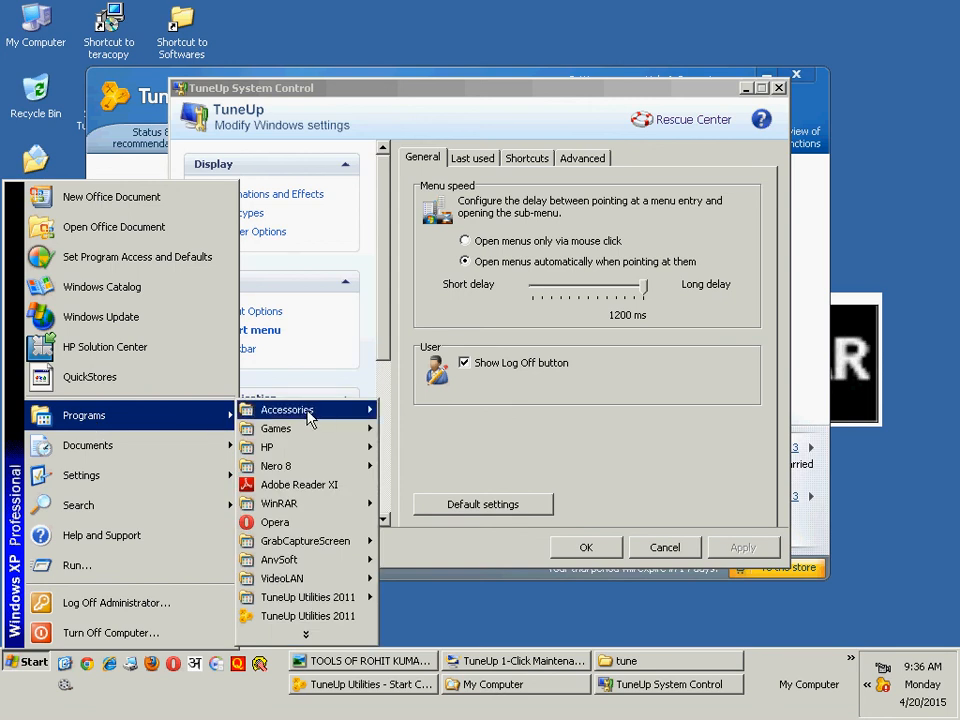
mouse_move(340, 420)
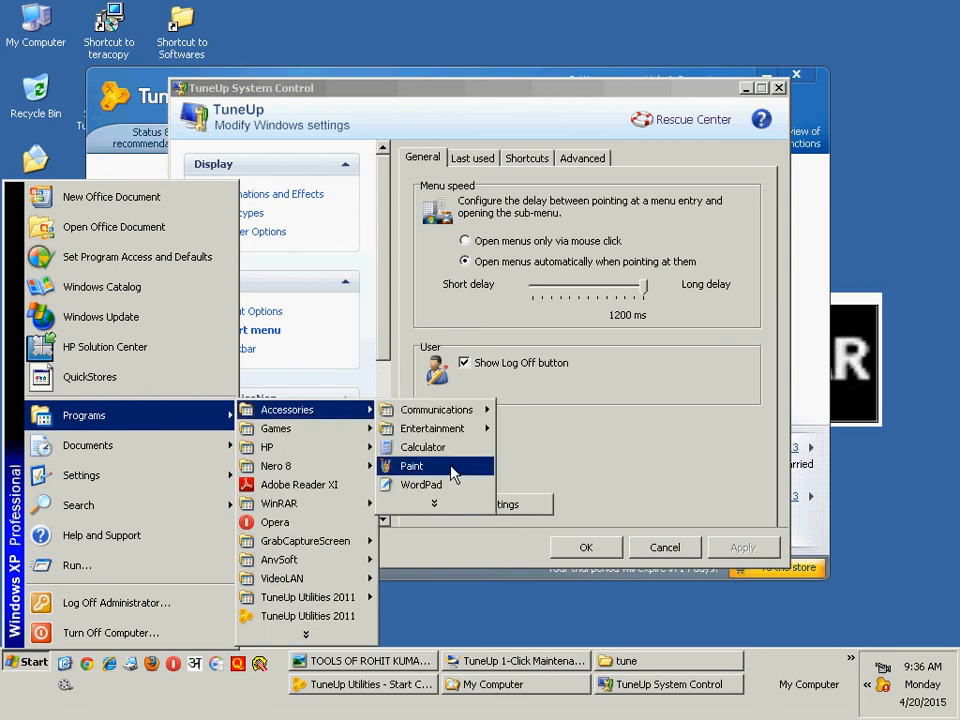
mouse_move(461, 407)
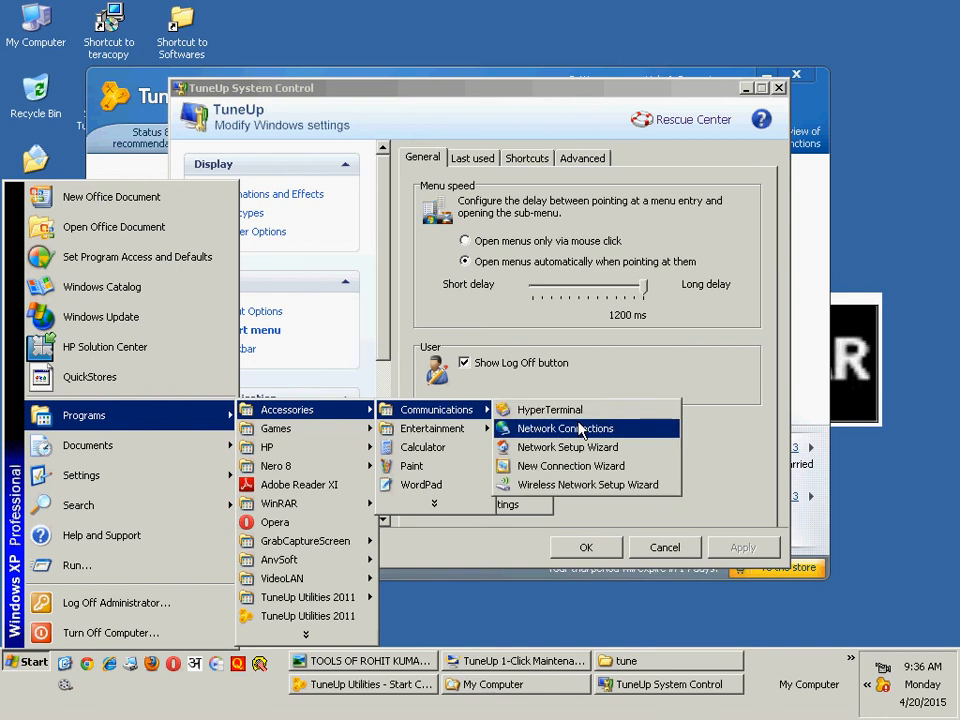
Set the Start menu's submenu opening delay to 0 ms and apply it.
left_click(640, 312)
left_click_drag(643, 287, 520, 300)
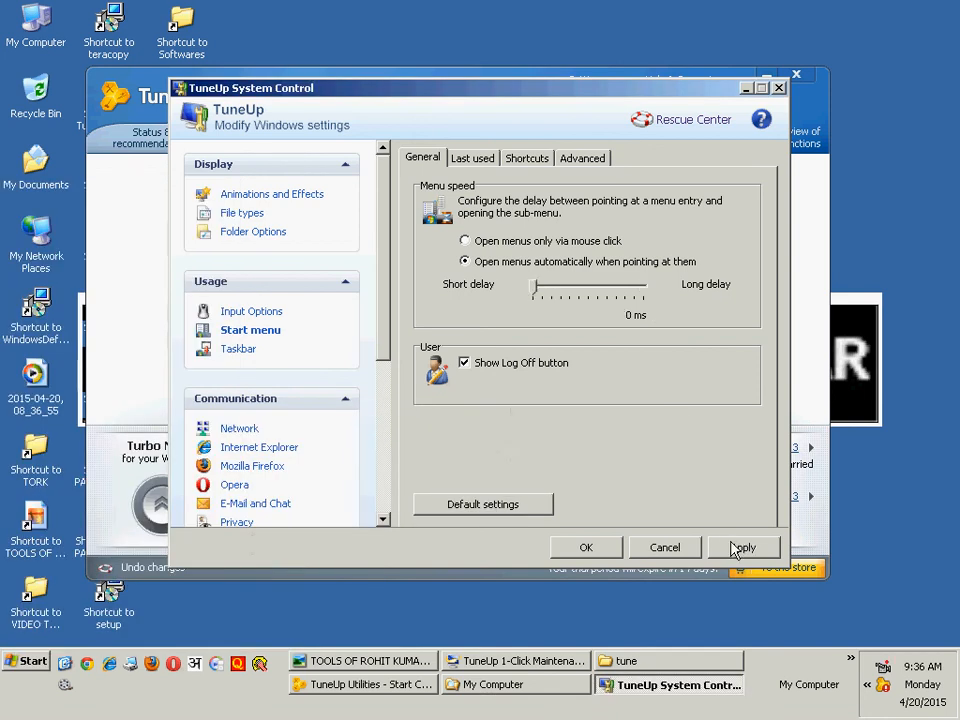
left_click(733, 548)
Test the shortened menu delay by browsing the Games, Accessories and Communications submenus in the Start menu's programs.
left_click(27, 661)
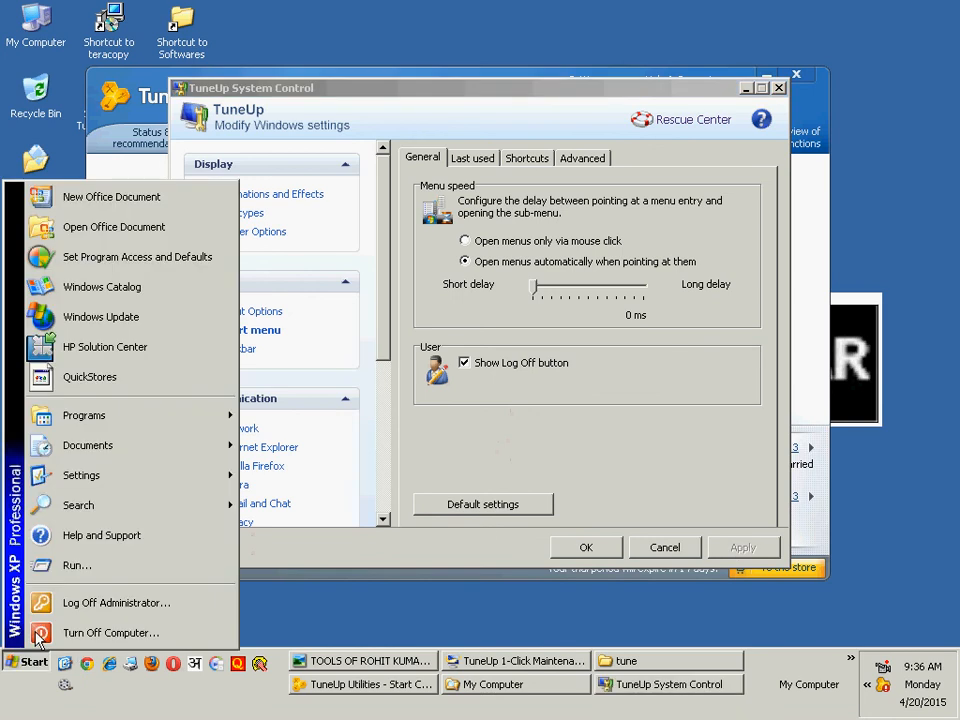
mouse_move(300, 410)
mouse_move(440, 410)
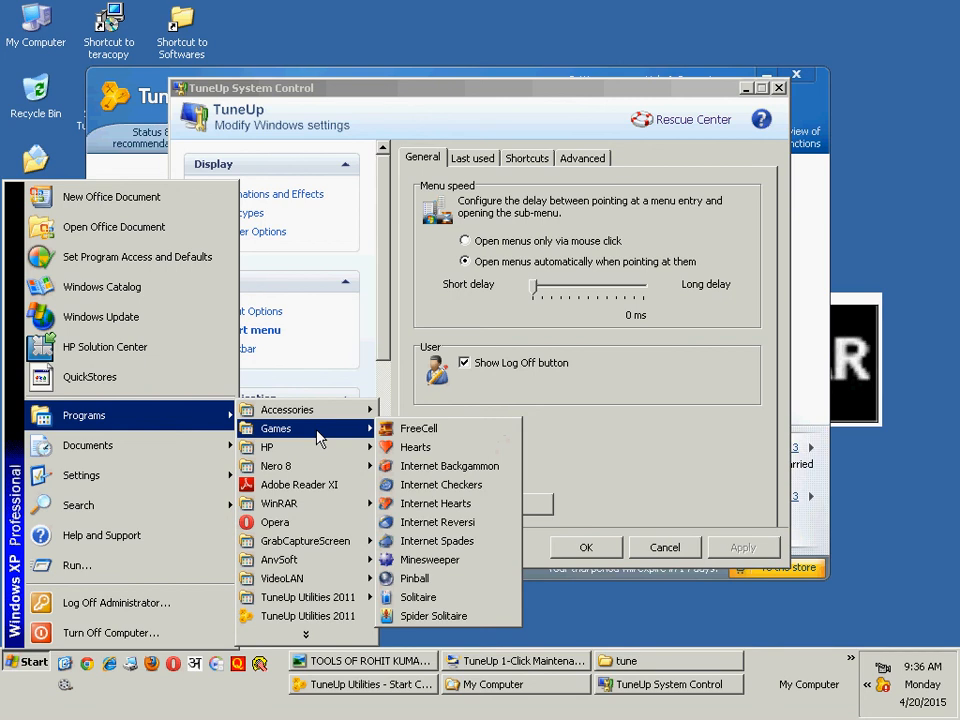
mouse_move(488, 413)
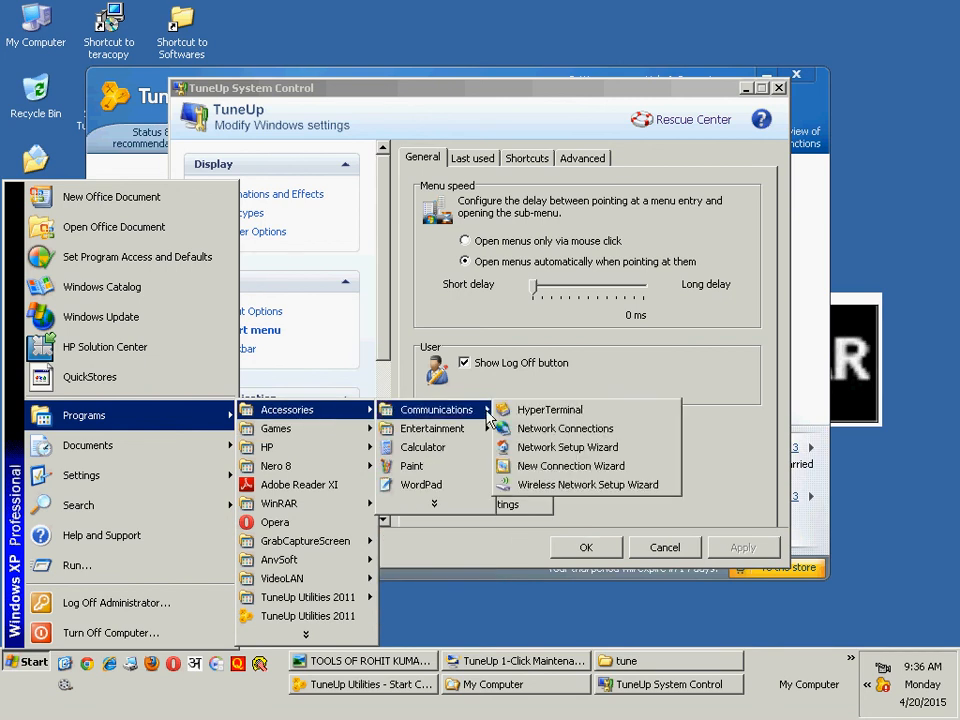
left_click(593, 332)
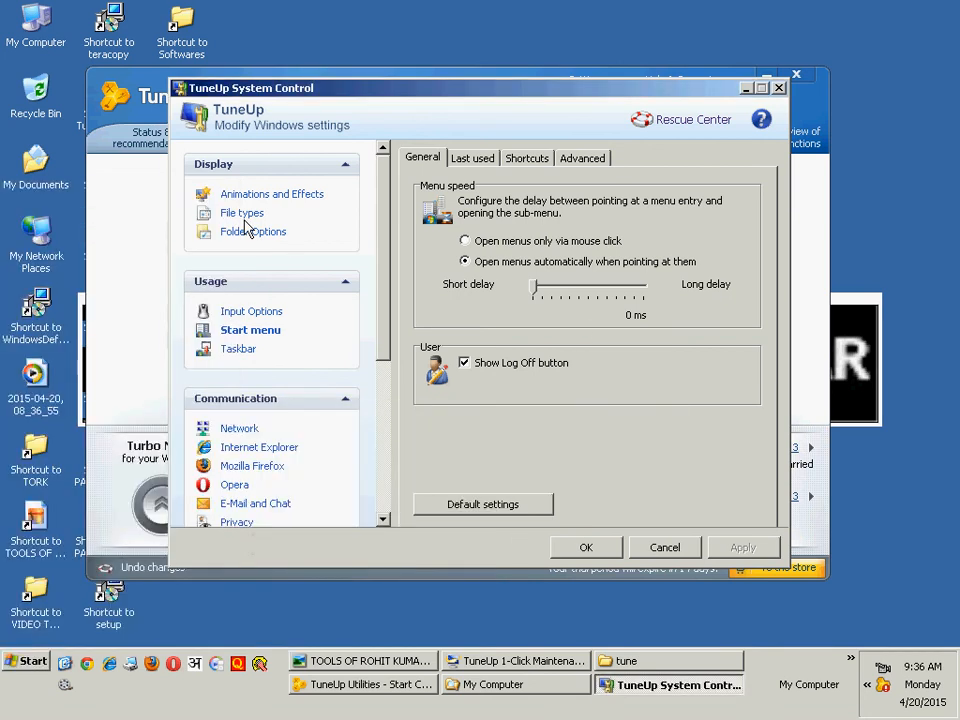
Review the Start menu's Last used, Shortcuts and Advanced settings in TuneUp System Control, and cancel out of it.
scroll(388, 318, "down", 5)
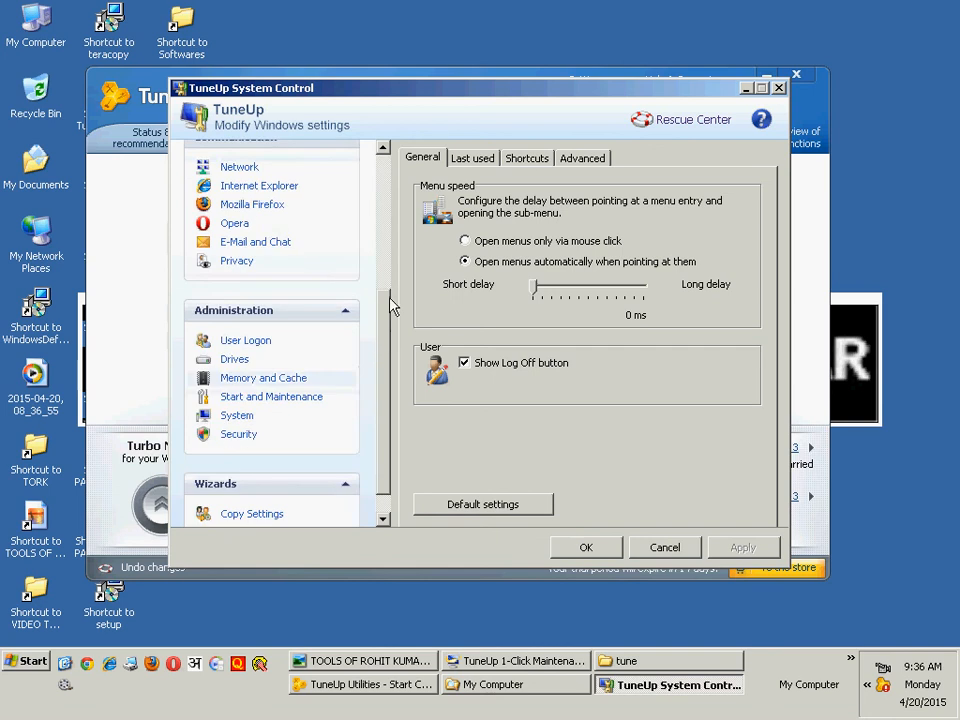
scroll(393, 307, "up", 5)
left_click(472, 158)
left_click(527, 158)
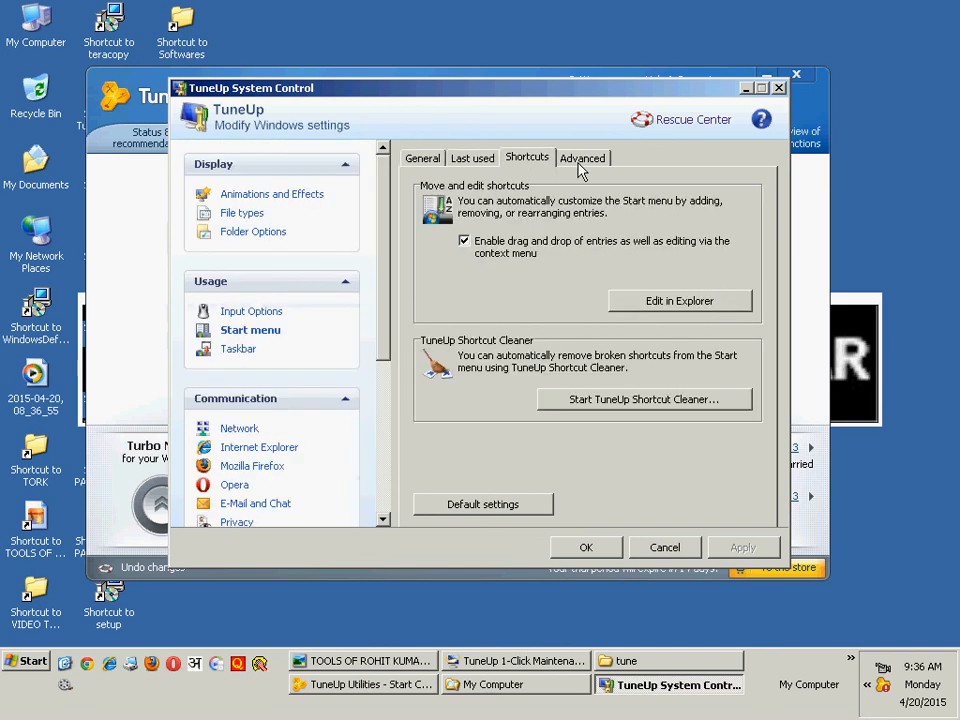
left_click(580, 160)
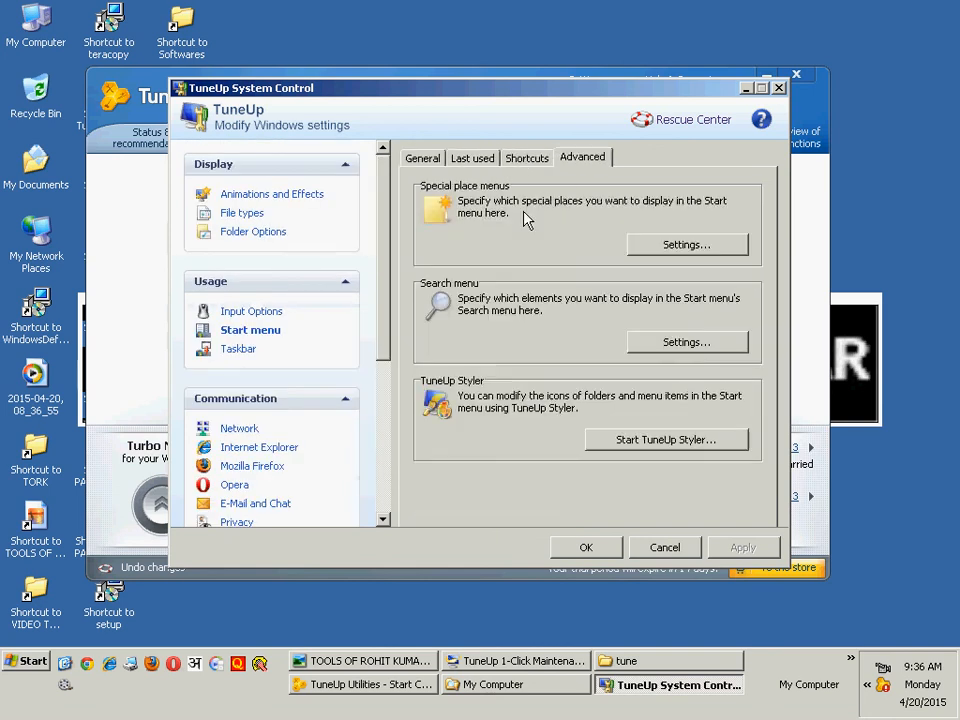
left_click(659, 556)
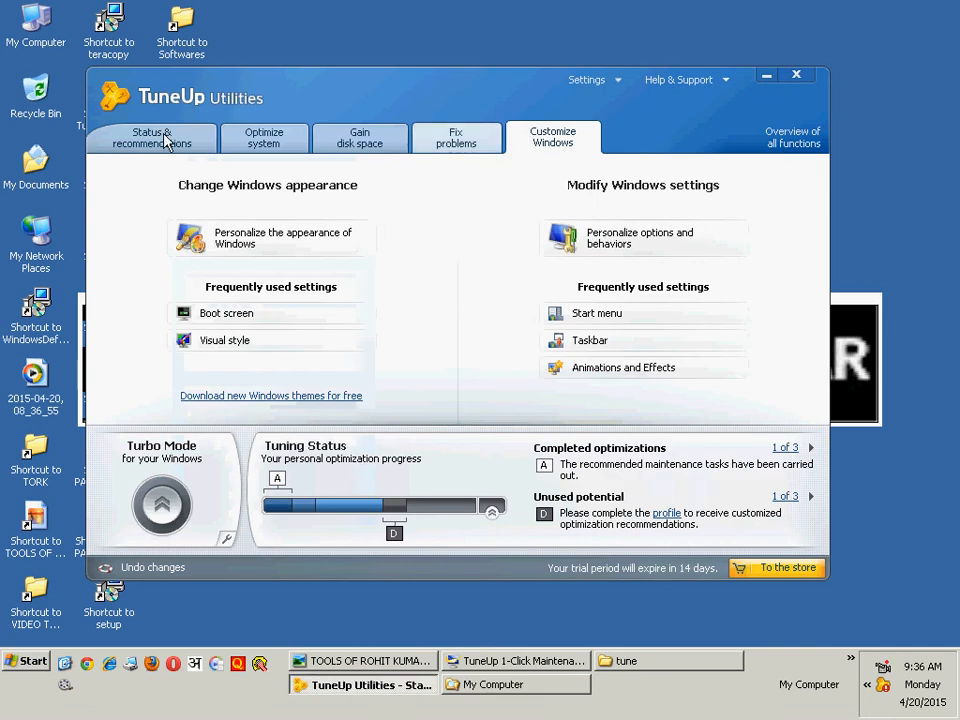
Check the Fix problems page, bring up the picture viewer briefly, and return to TuneUp's Status & recommendations page.
left_click(456, 137)
left_click(384, 661)
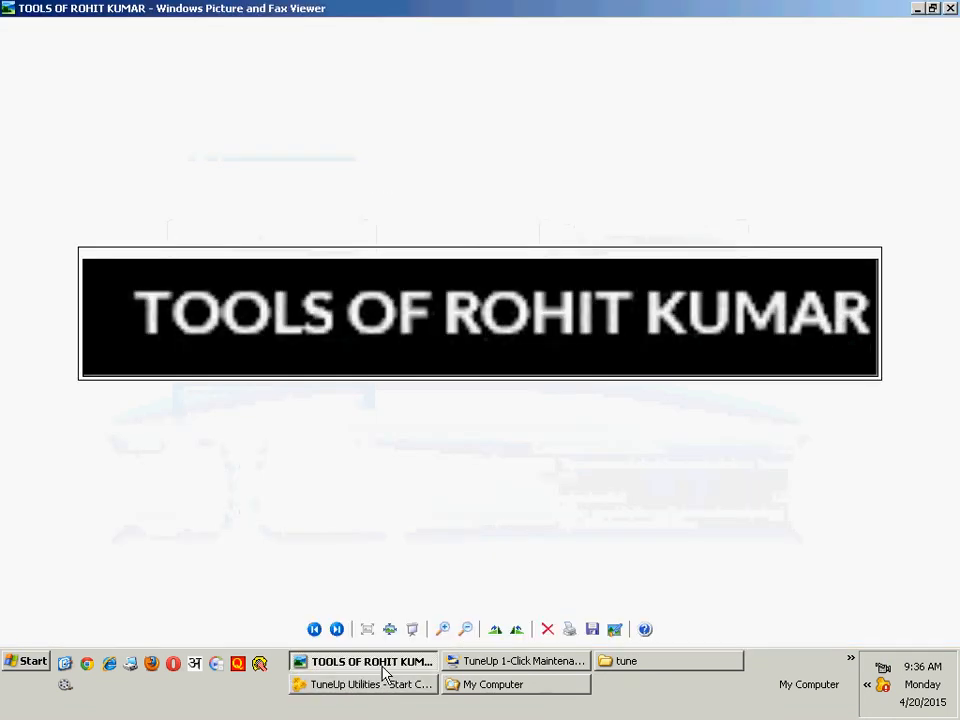
left_click(380, 684)
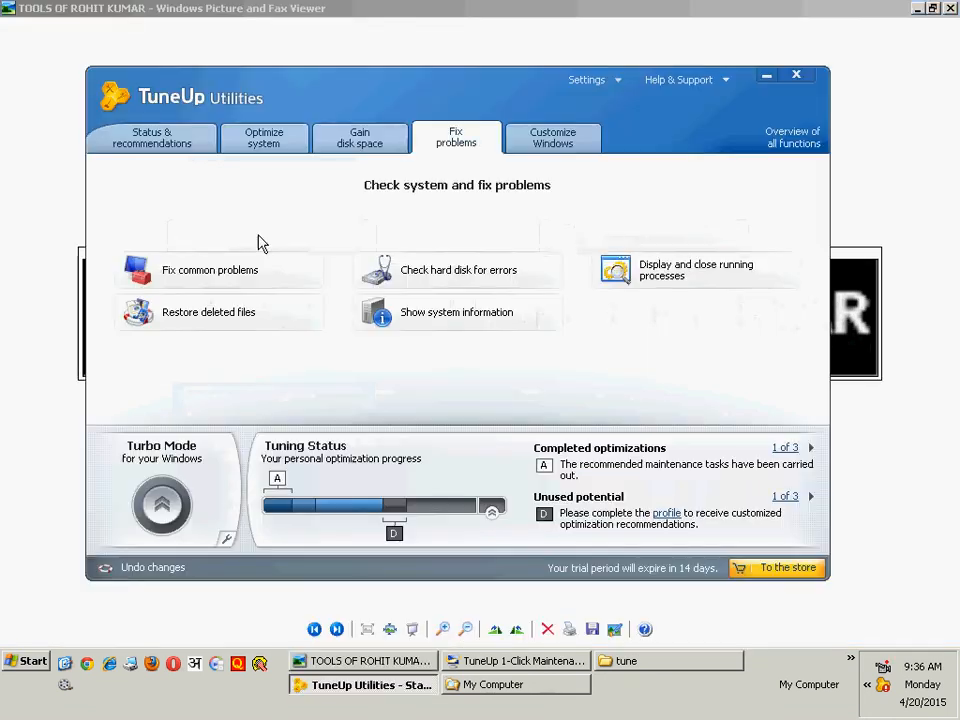
left_click(160, 140)
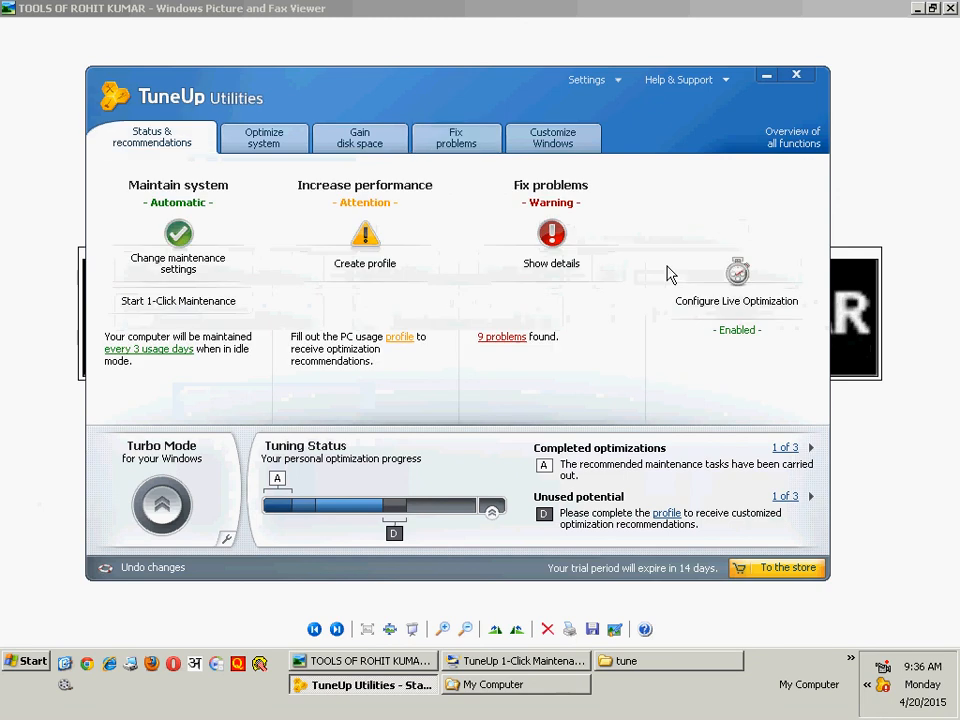
View the version and licence information of TuneUp Utilities, and close it.
left_click(726, 82)
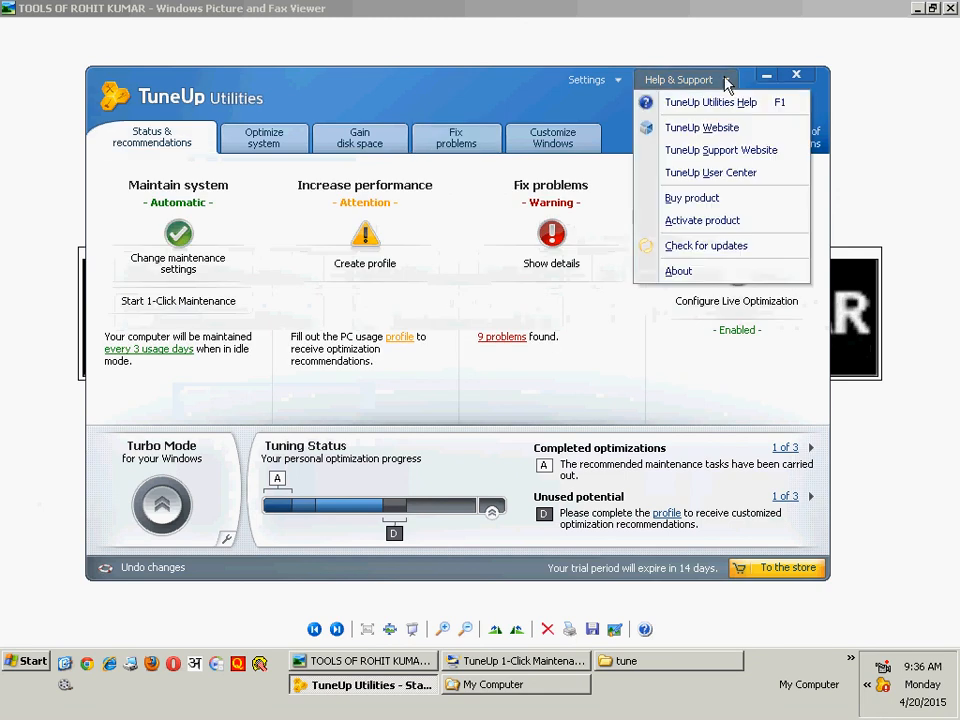
left_click(729, 271)
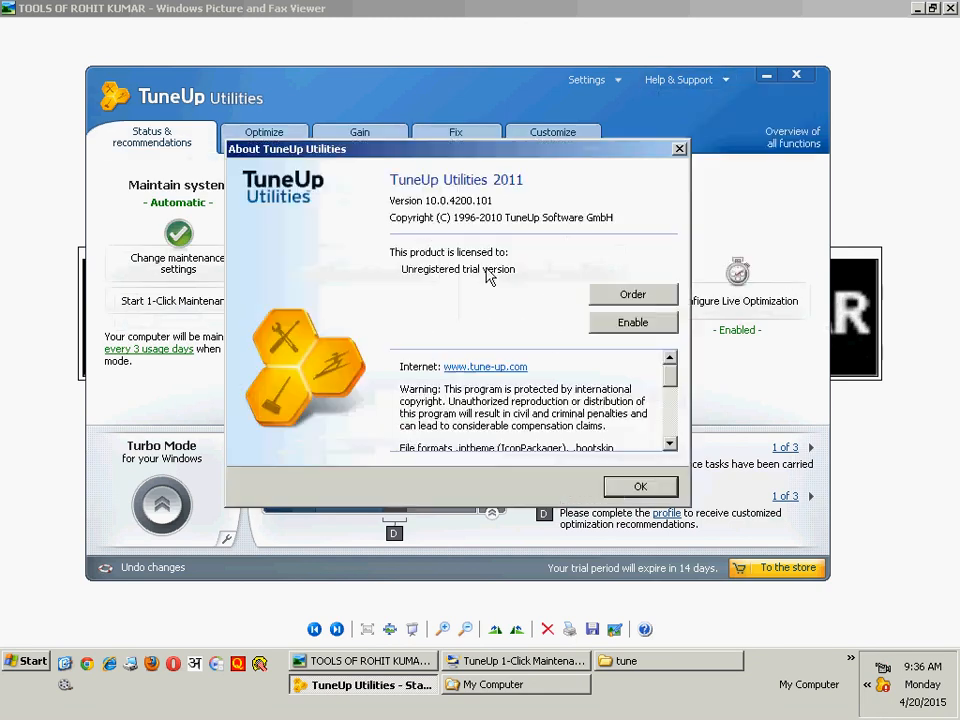
left_click(679, 149)
Look at the product activation form with its name, organization and product key fields, and cancel it.
left_click(722, 84)
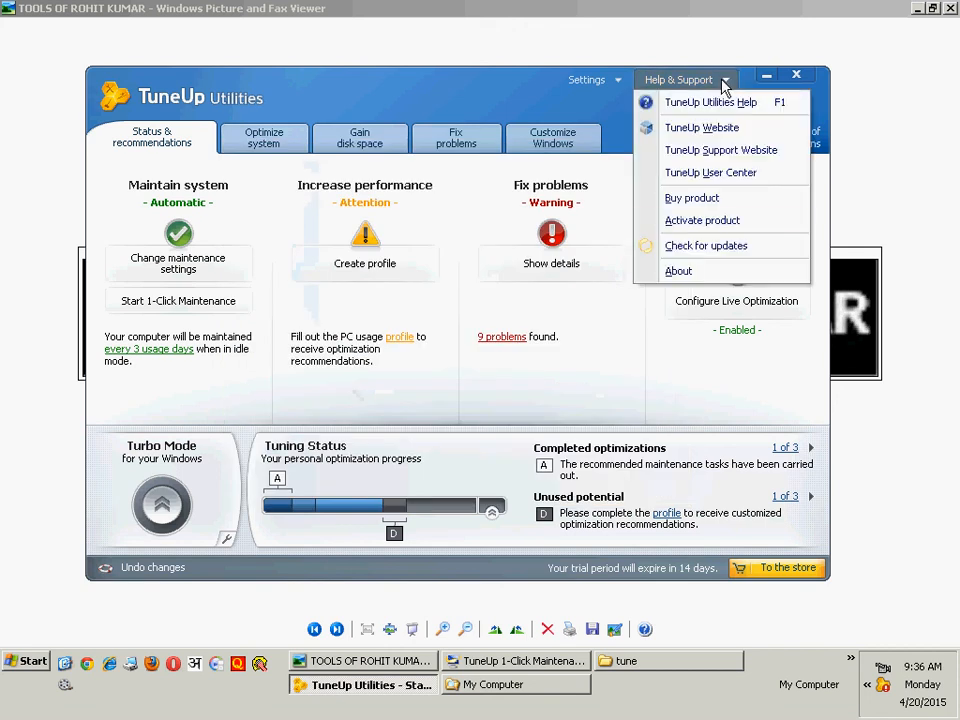
left_click(719, 224)
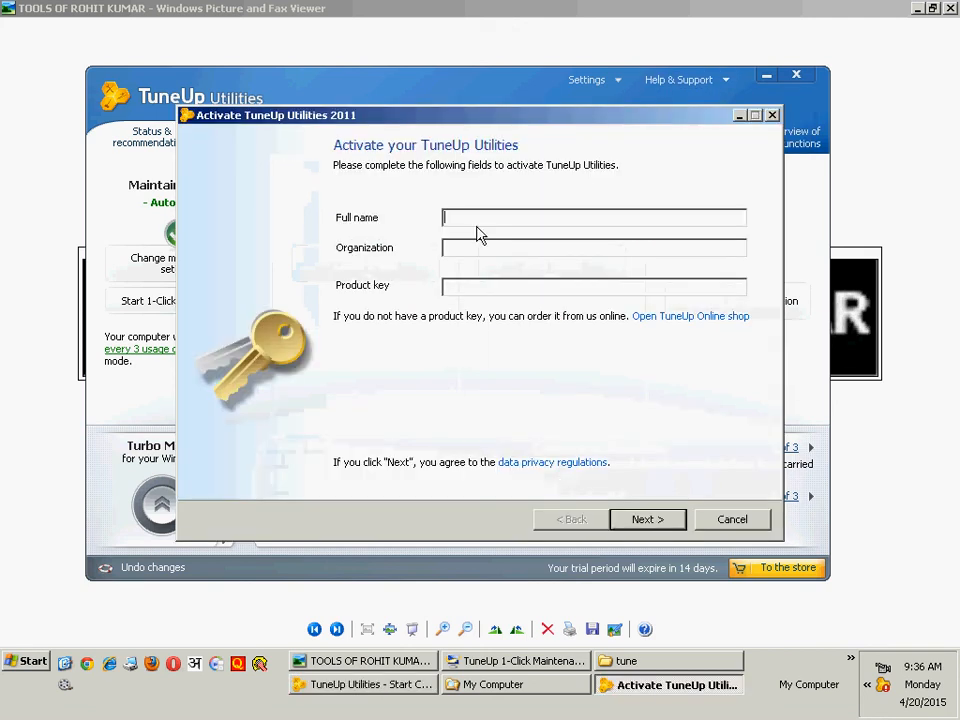
left_click(459, 283)
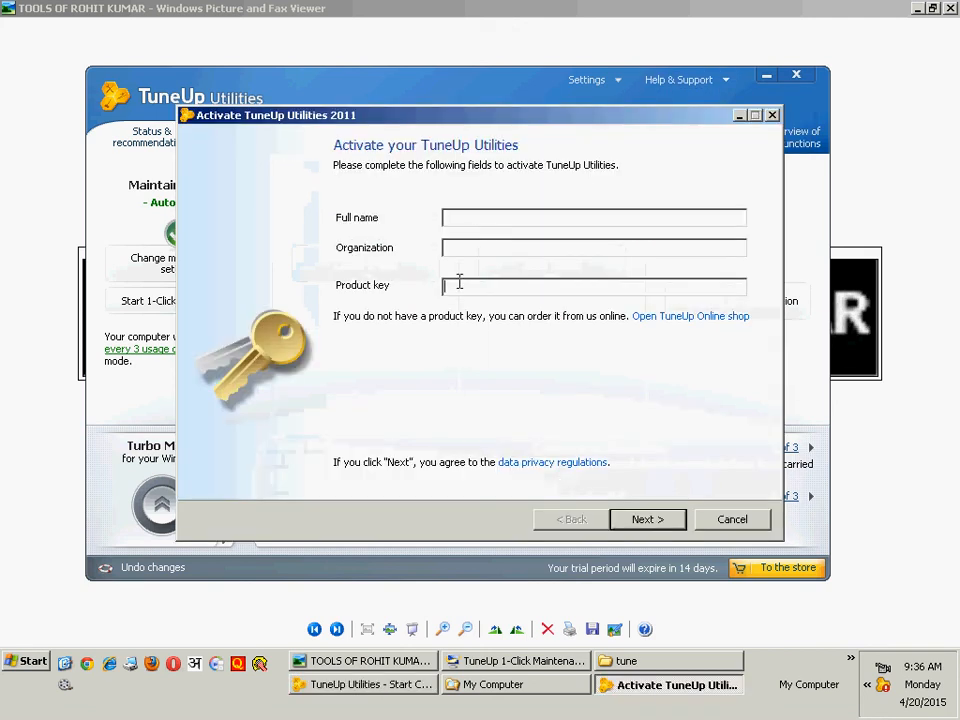
left_click(731, 520)
Browse the TuneUp Utilities help topics on Fix Problems, Overview of all Functions, Rating Function for Programs and Undoing Changes.
left_click(718, 84)
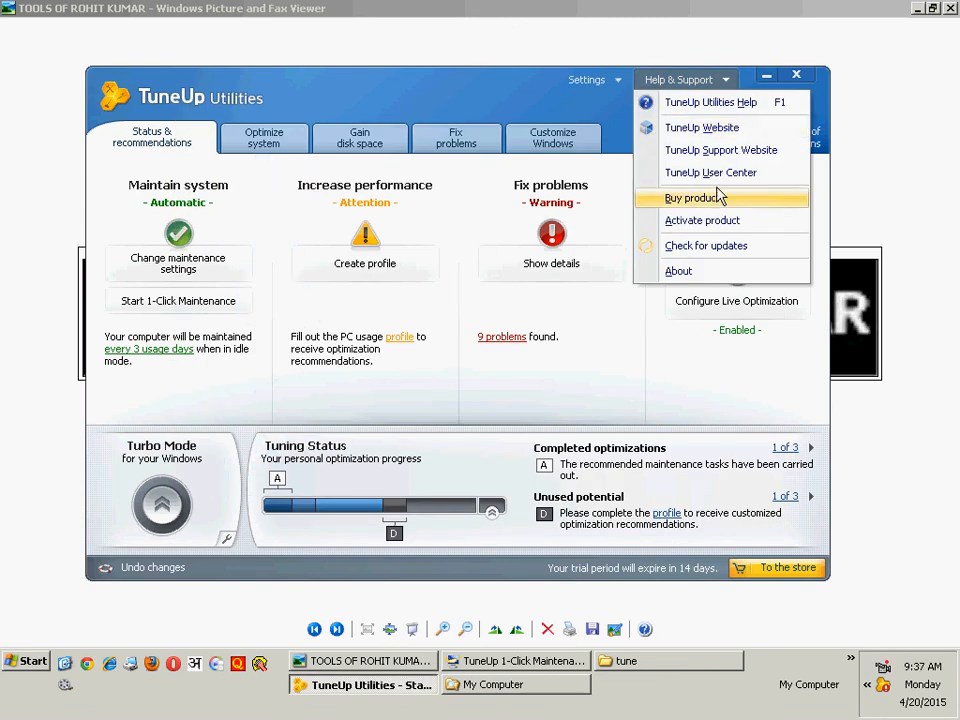
left_click(718, 108)
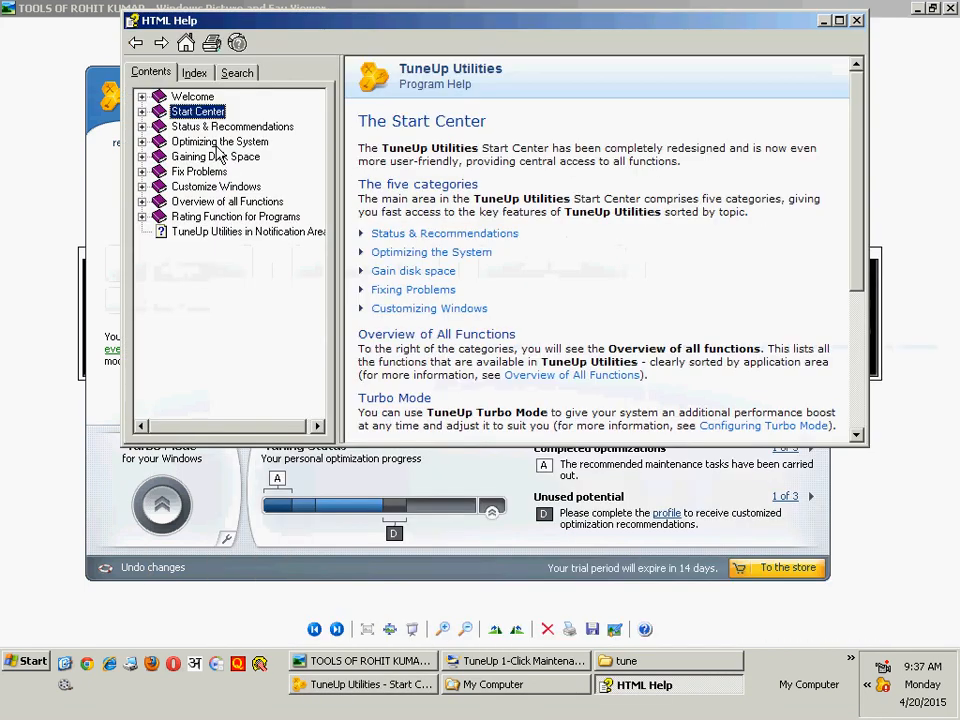
left_click(221, 172)
left_click(228, 203)
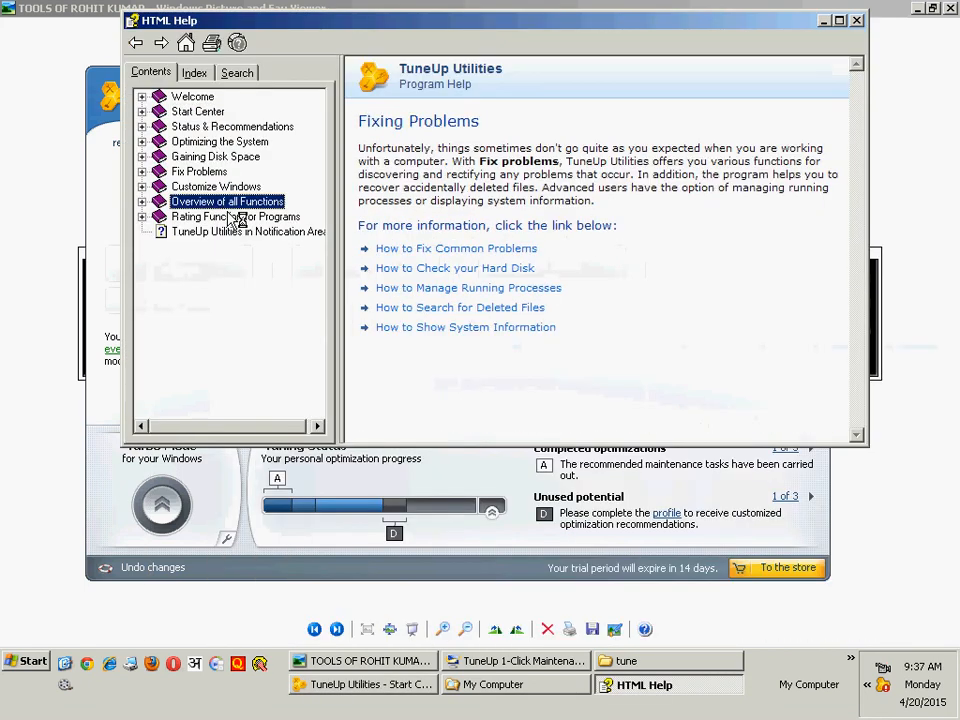
left_click(229, 217)
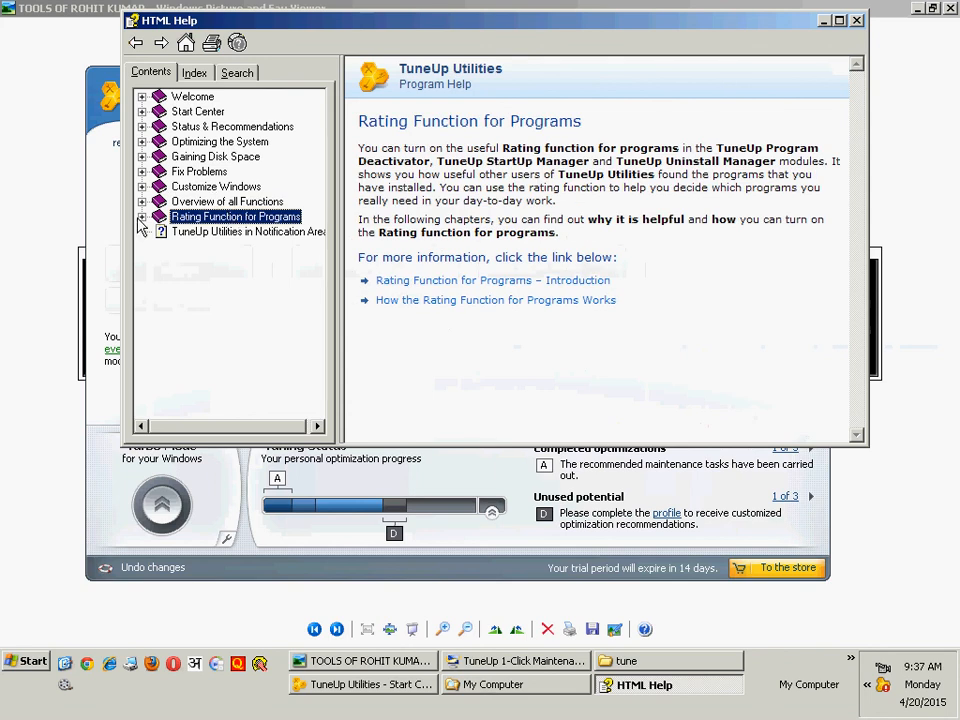
left_click(141, 217)
left_click(232, 247)
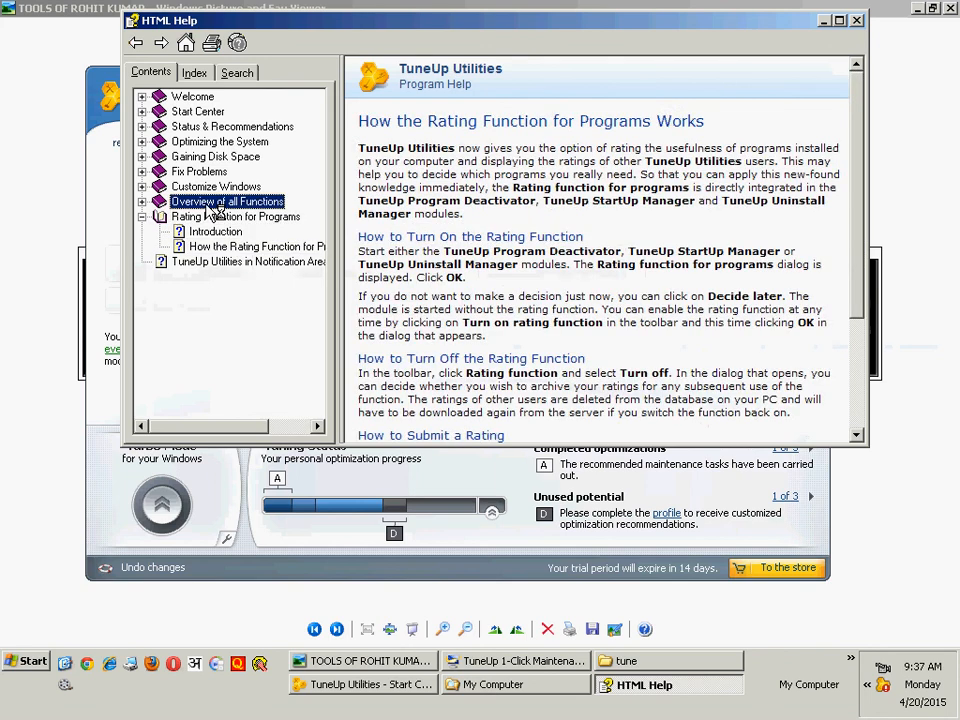
left_click(214, 204)
left_click(234, 232)
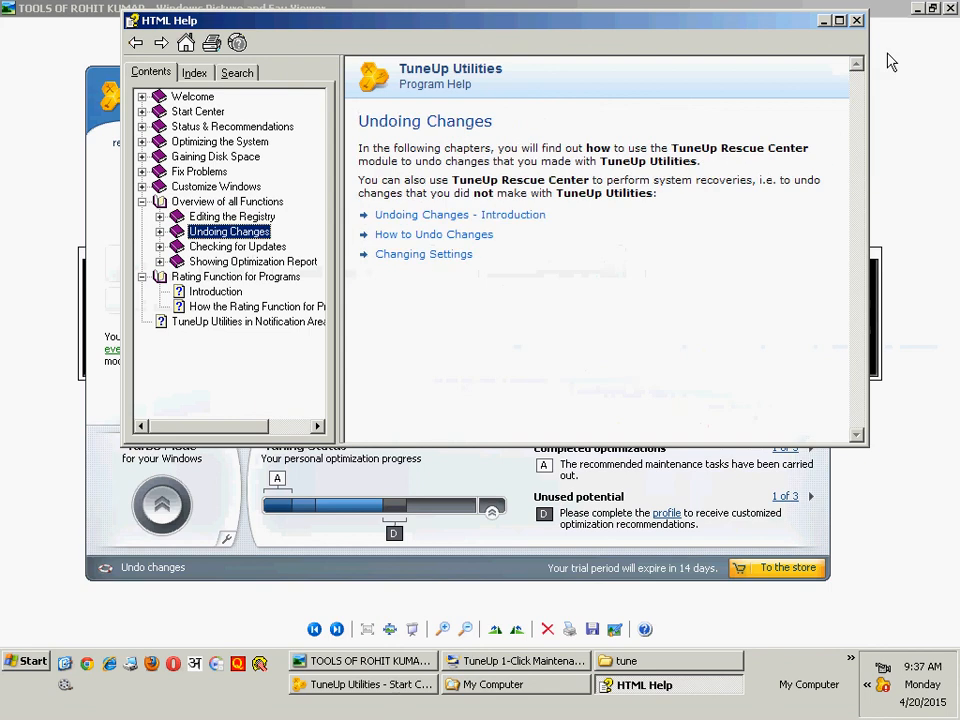
Close the help window and the TuneUp Utilities Start Center.
left_click(856, 20)
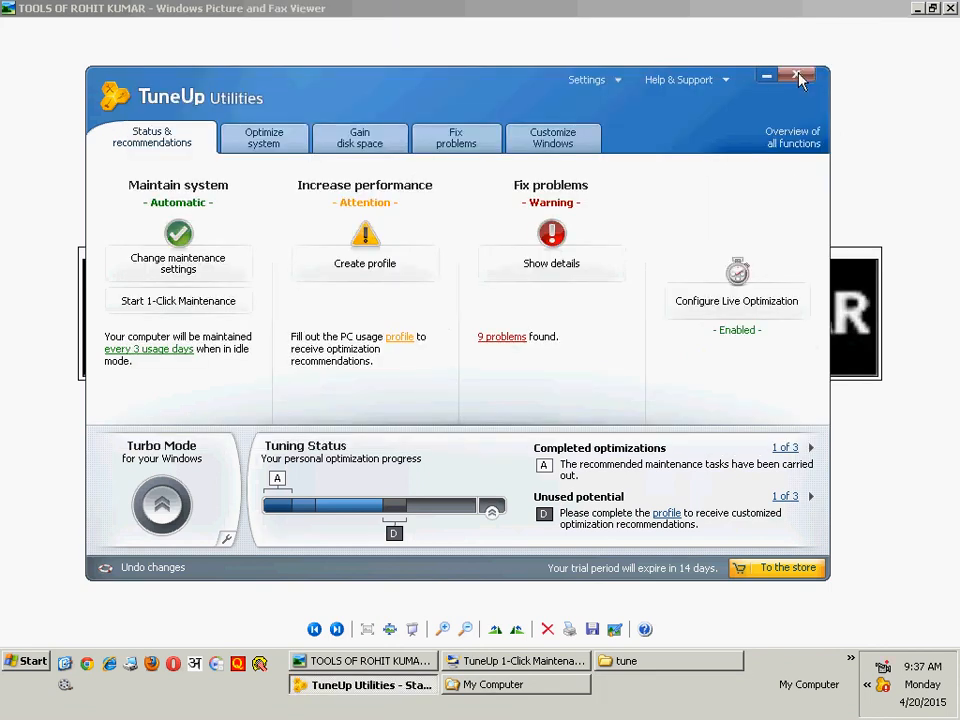
left_click(797, 77)
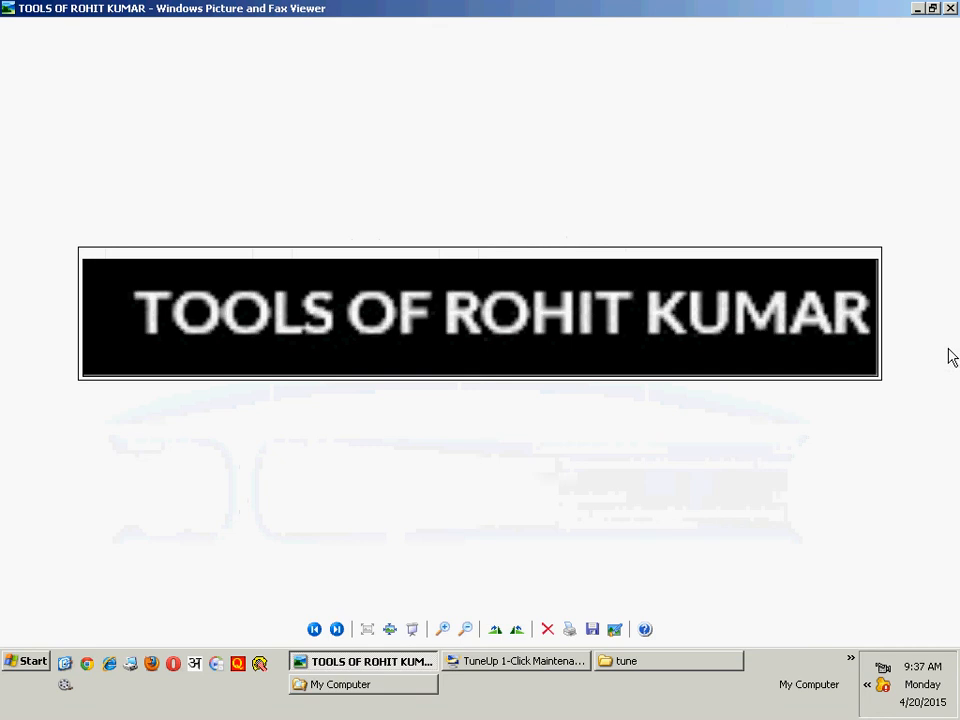